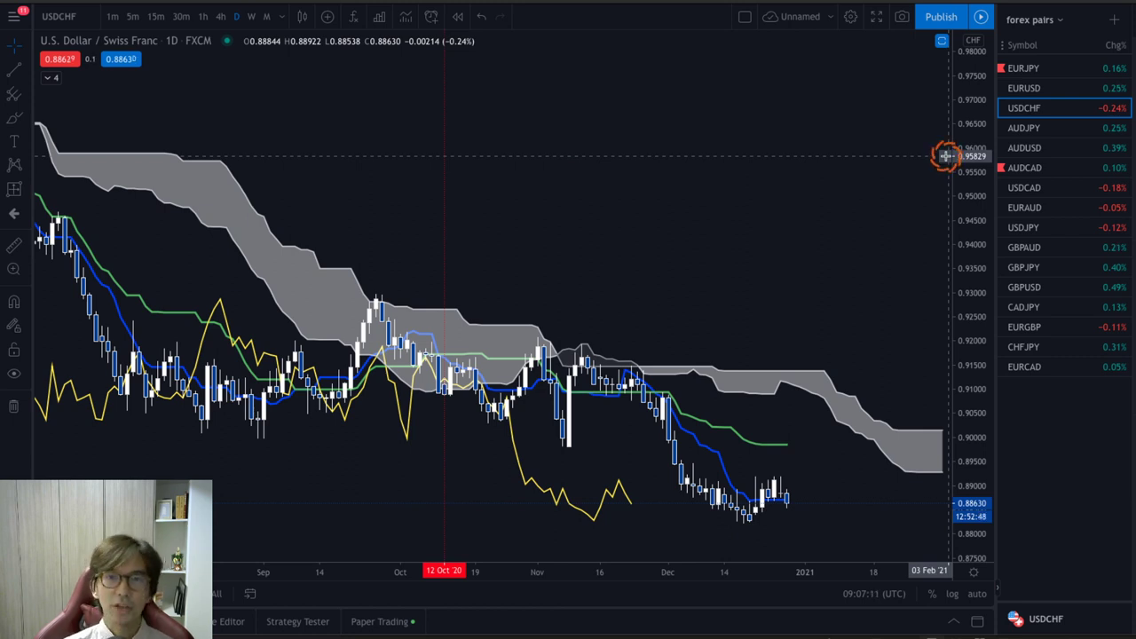
Step: Open the EURJPY chart and mark the future cloud with rising arrows, labelling its upper edge A and lower edge B
click(1029, 69)
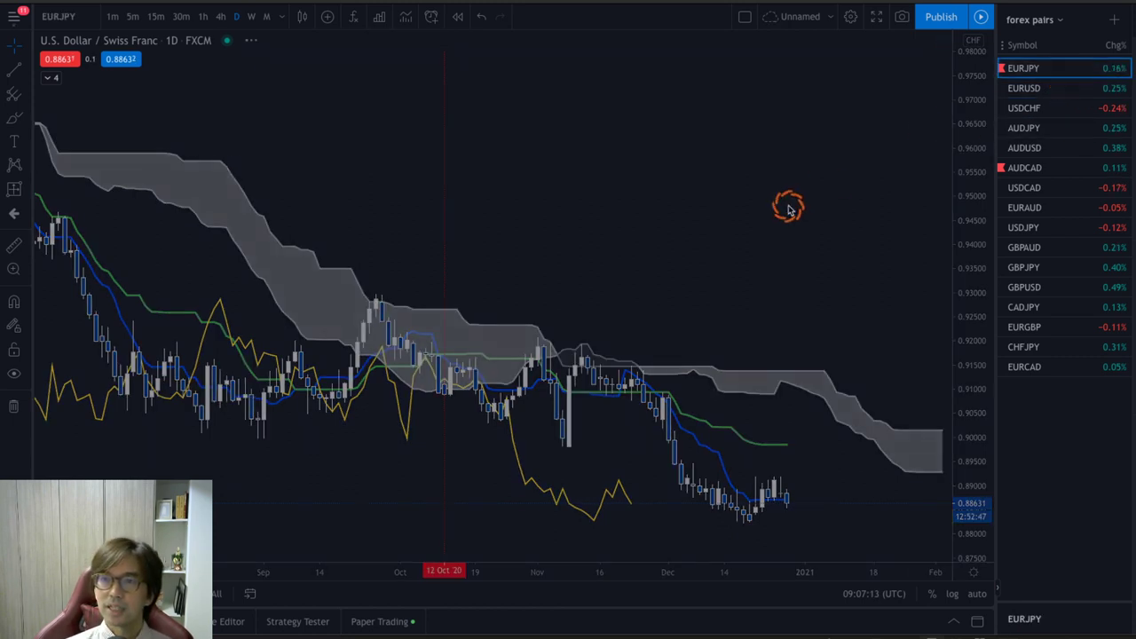
scroll(754, 226, right, 5)
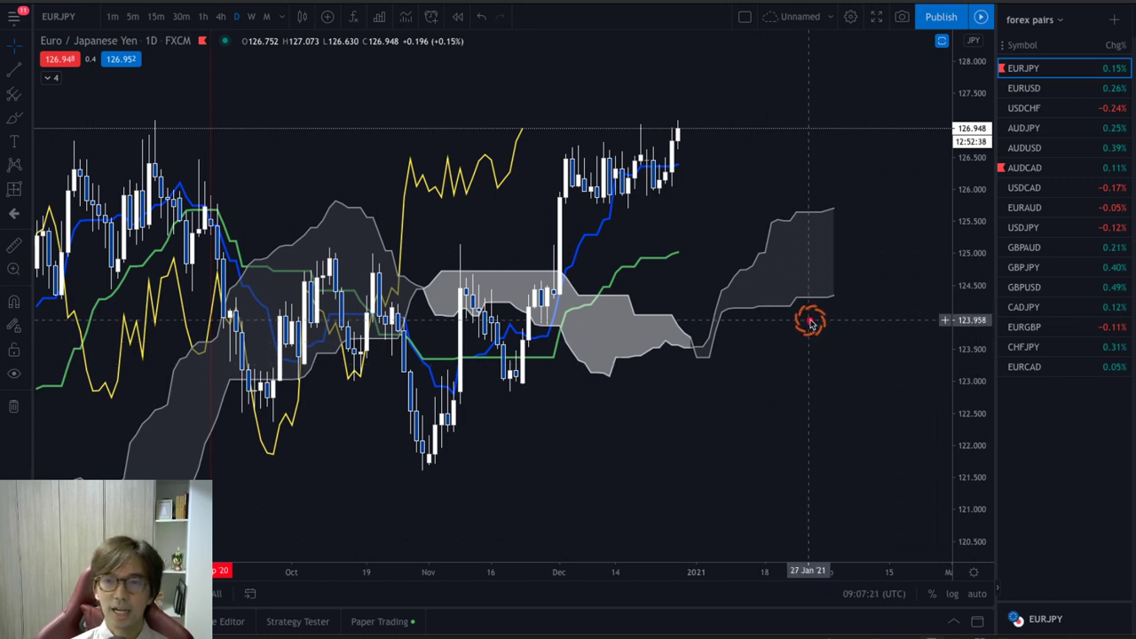
drag(798, 321, 884, 305)
drag(823, 349, 826, 385)
drag(728, 296, 866, 238)
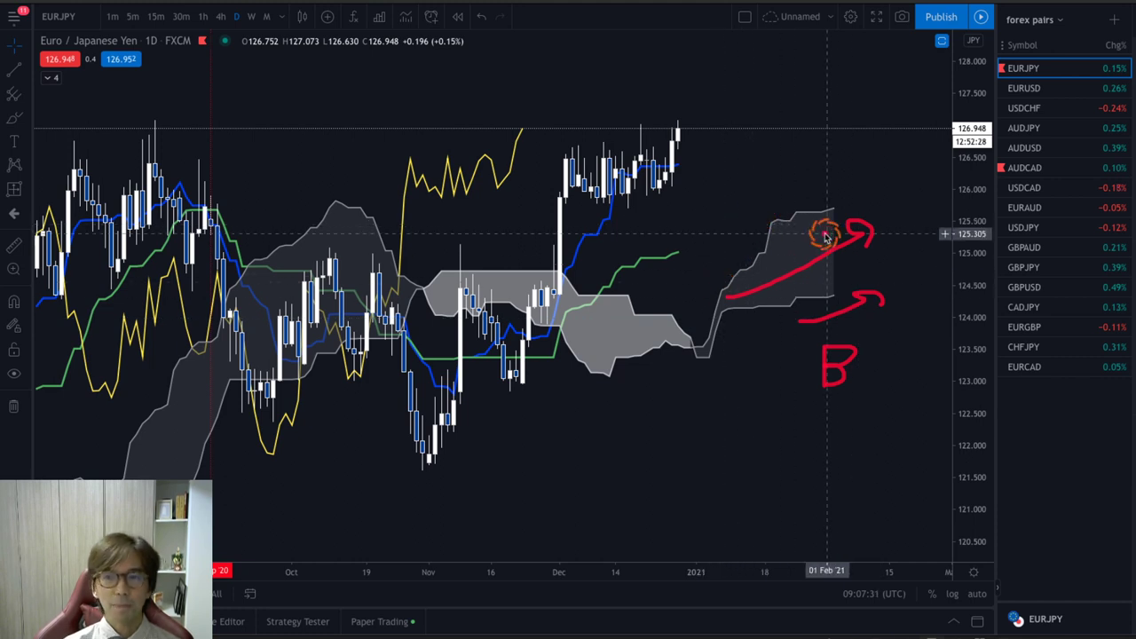
drag(820, 160, 798, 206)
drag(819, 158, 837, 202)
drag(790, 183, 840, 178)
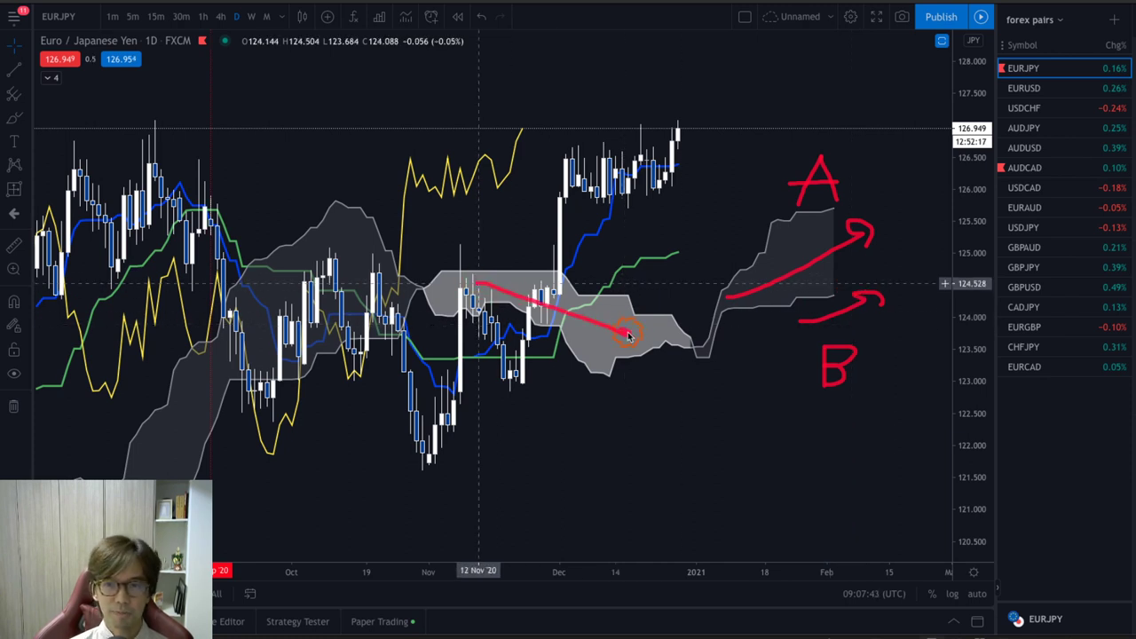
Step: Label the earlier falling cloud's lower edge A and upper edge B, and circle the crossover where the cloud flips
mouse_move(648, 368)
mouse_down()
mouse_move(634, 399)
mouse_move(648, 360)
mouse_move(644, 393)
mouse_move(661, 383)
mouse_up()
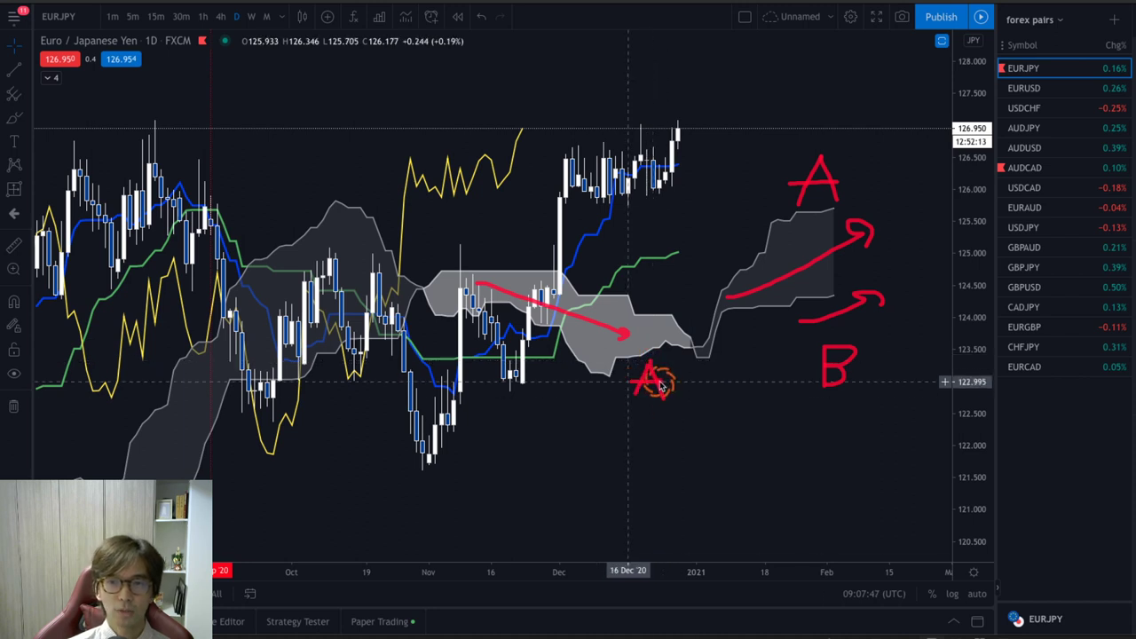
mouse_move(651, 286)
mouse_down()
mouse_move(664, 300)
mouse_move(650, 313)
mouse_move(698, 335)
mouse_move(695, 380)
mouse_up()
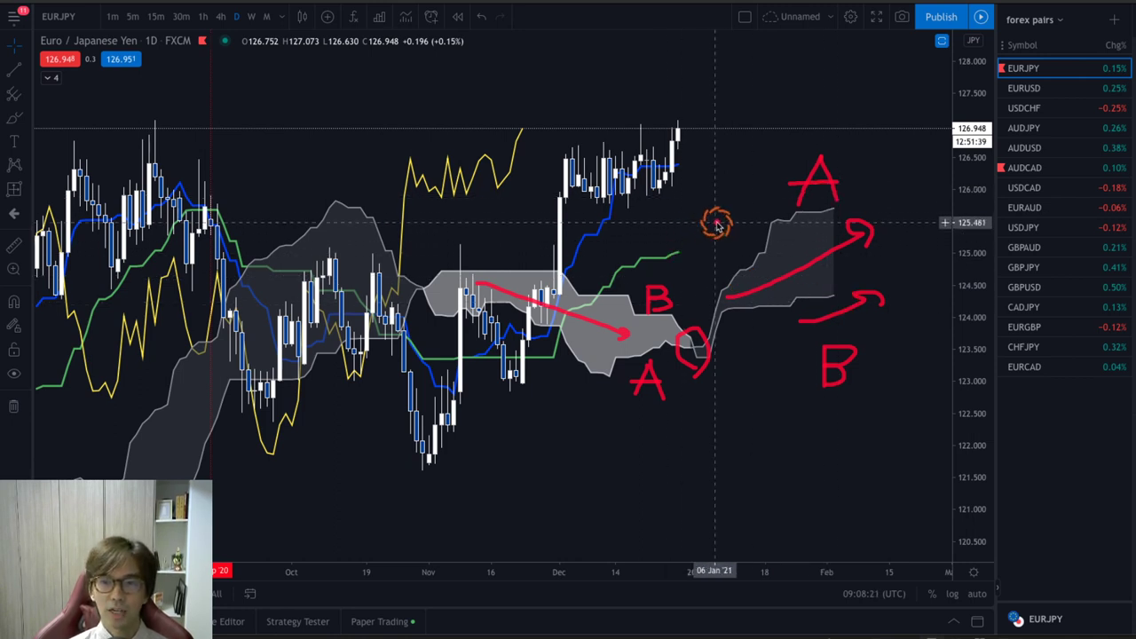
Step: Mark the green line K, the blue line T and the yellow line C with arrows, and clear the annotations
drag(730, 210, 667, 245)
mouse_move(743, 186)
mouse_down()
mouse_move(742, 229)
mouse_move(749, 210)
mouse_move(764, 231)
mouse_up()
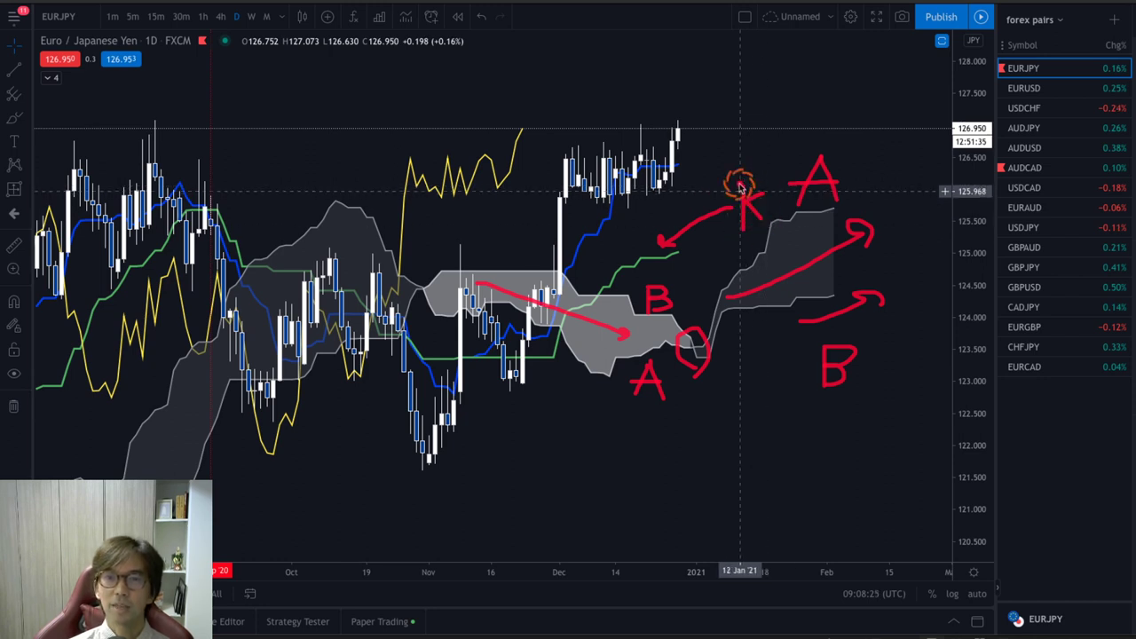
drag(744, 93, 679, 163)
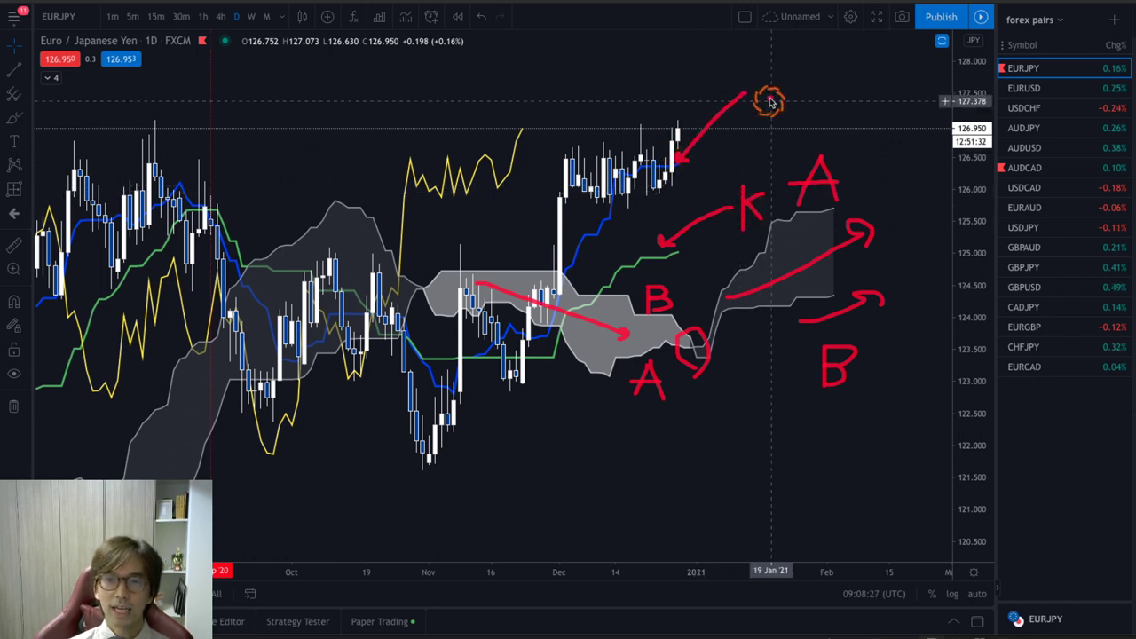
mouse_move(748, 72)
mouse_down()
mouse_move(803, 69)
mouse_move(785, 117)
mouse_up()
drag(505, 93, 454, 145)
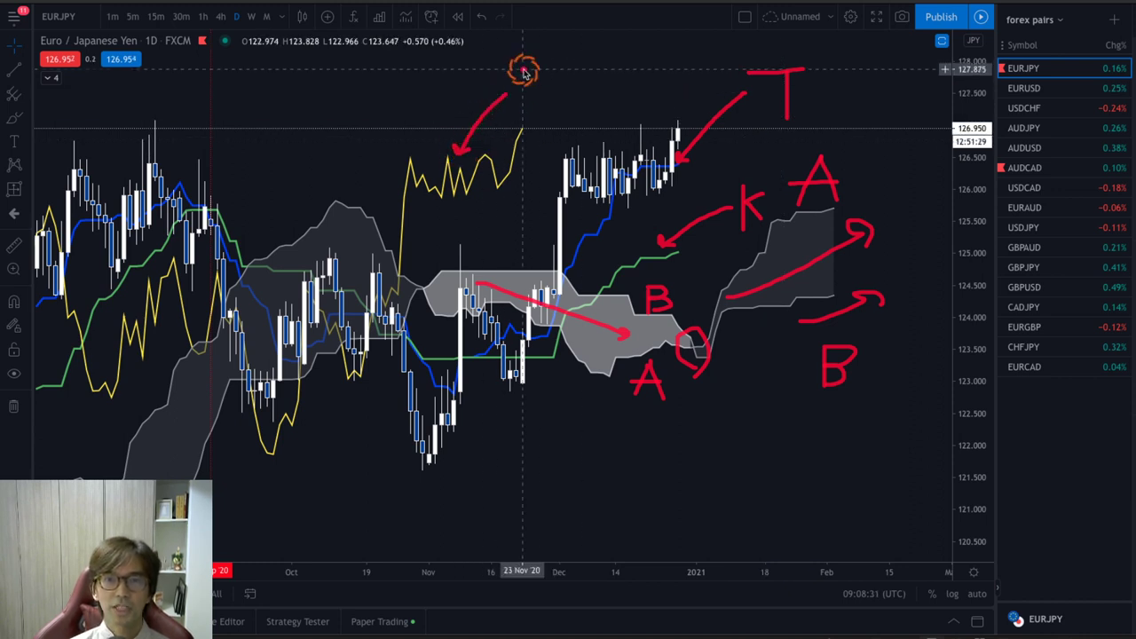
drag(509, 73, 532, 97)
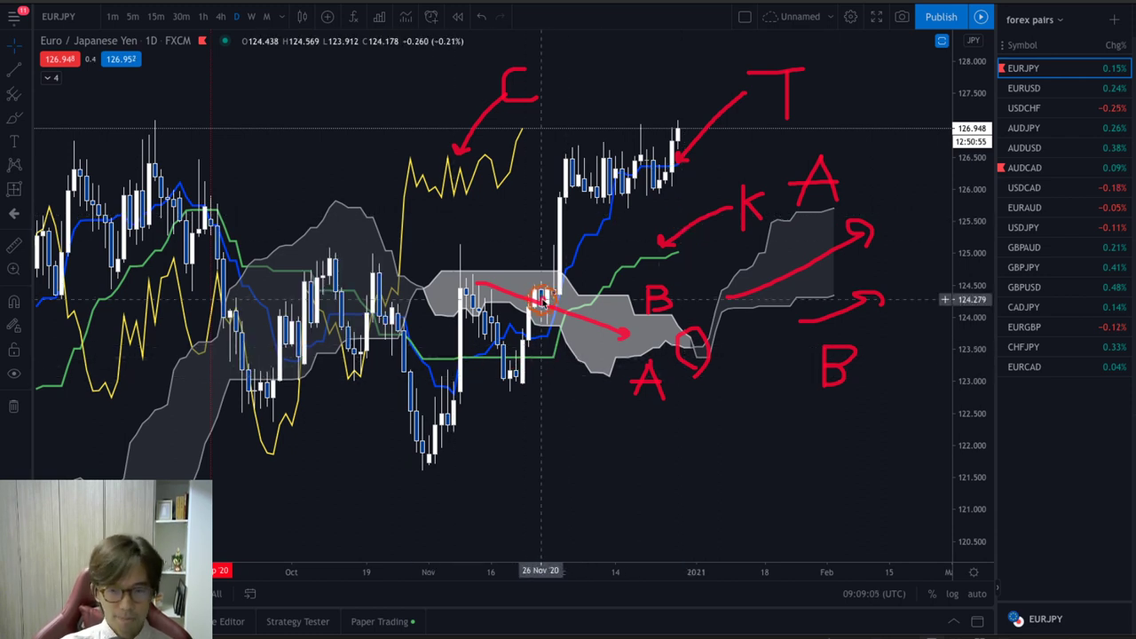
right_click(632, 291)
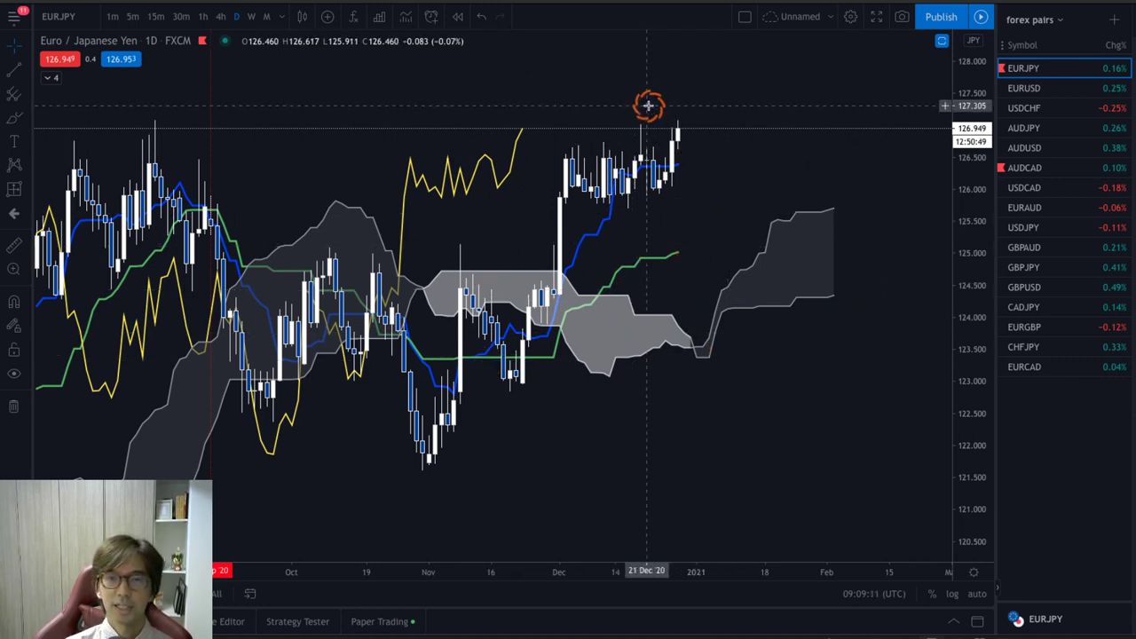
Step: Start a bar replay of the EURJPY daily chart from 20 May 2020
drag(390, 136, 741, 129)
mouse_move(297, 164)
mouse_down()
mouse_move(521, 164)
mouse_move(801, 51)
mouse_up()
double_click(974, 101)
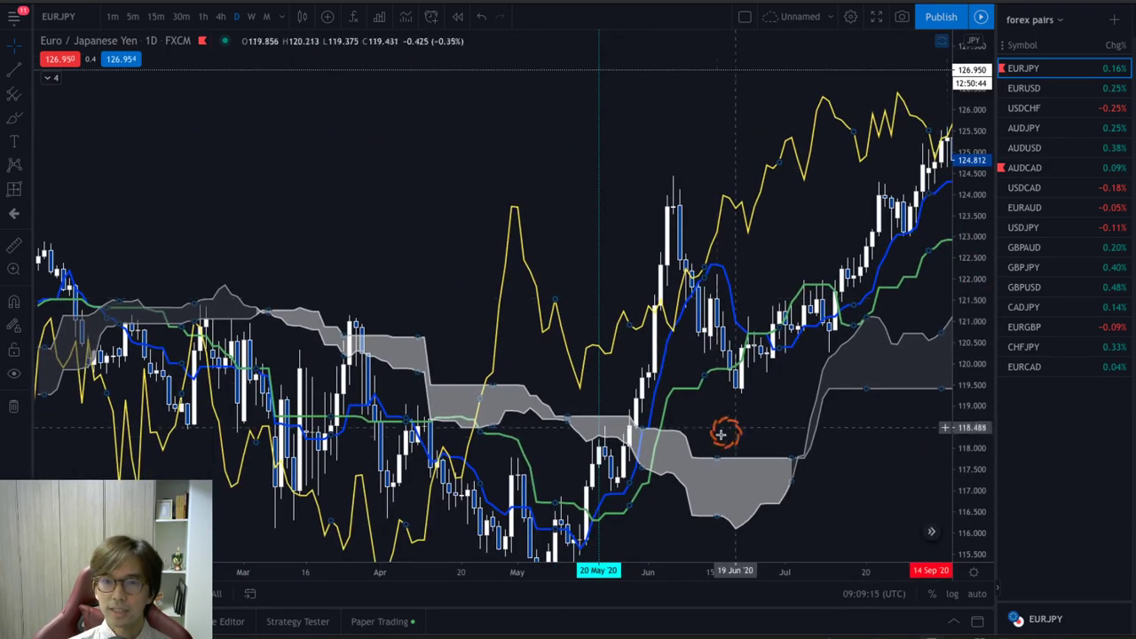
drag(802, 383, 723, 322)
drag(621, 405, 619, 434)
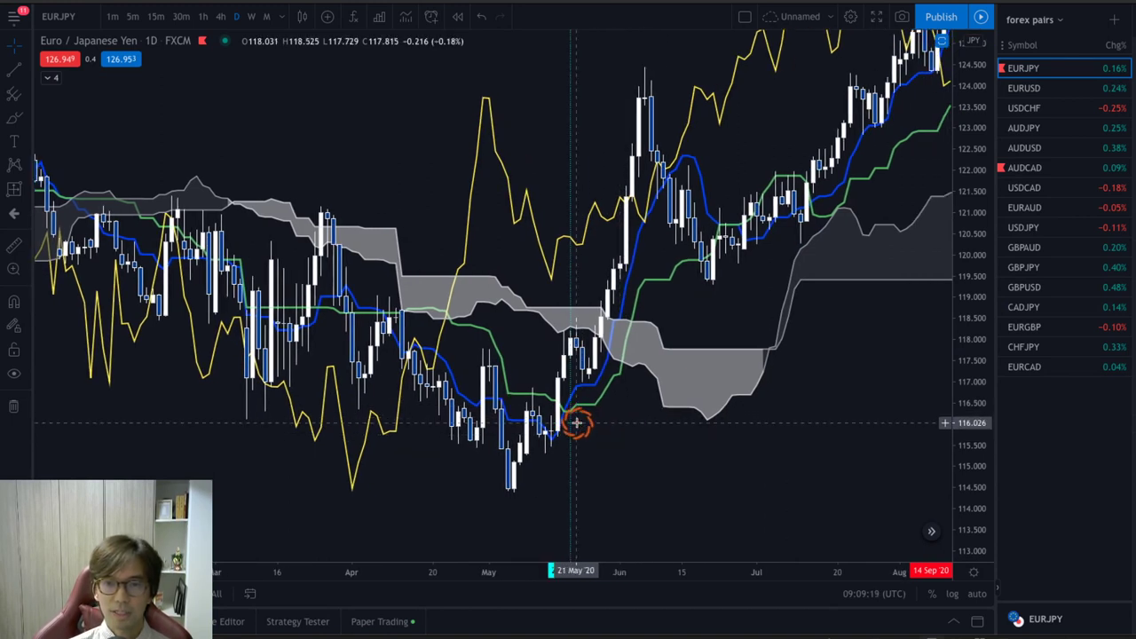
click(459, 21)
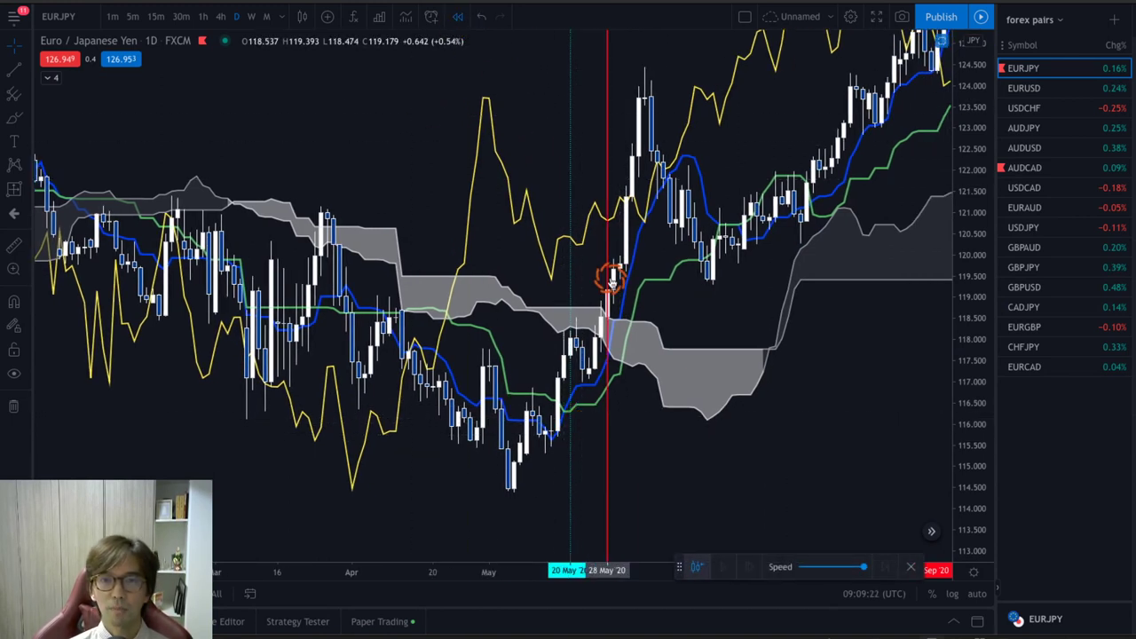
click(570, 342)
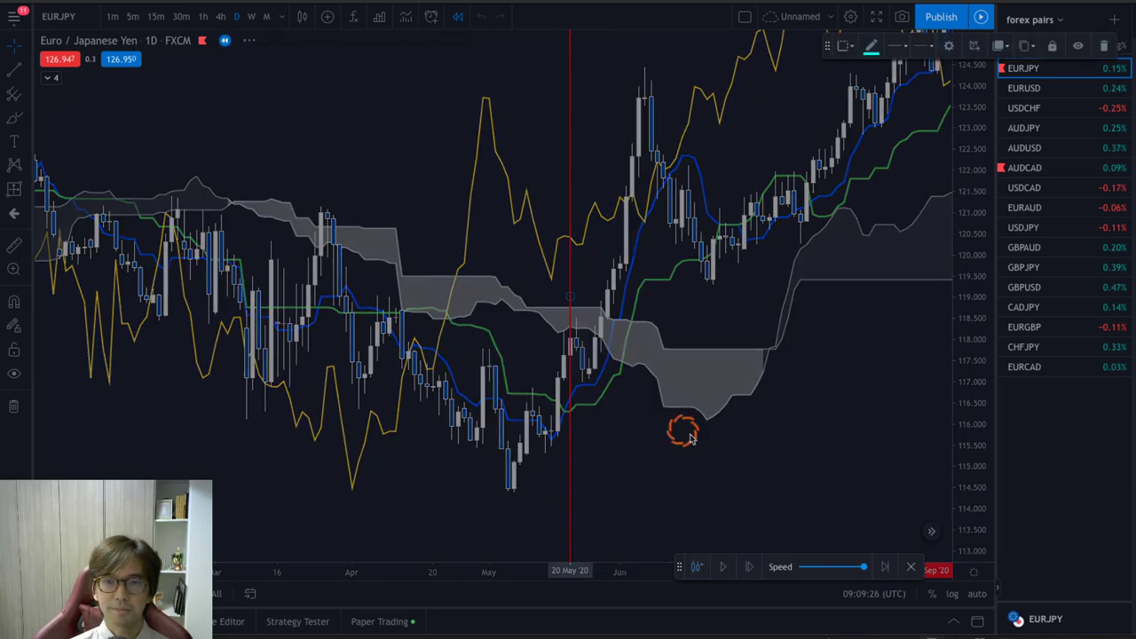
drag(825, 438, 758, 439)
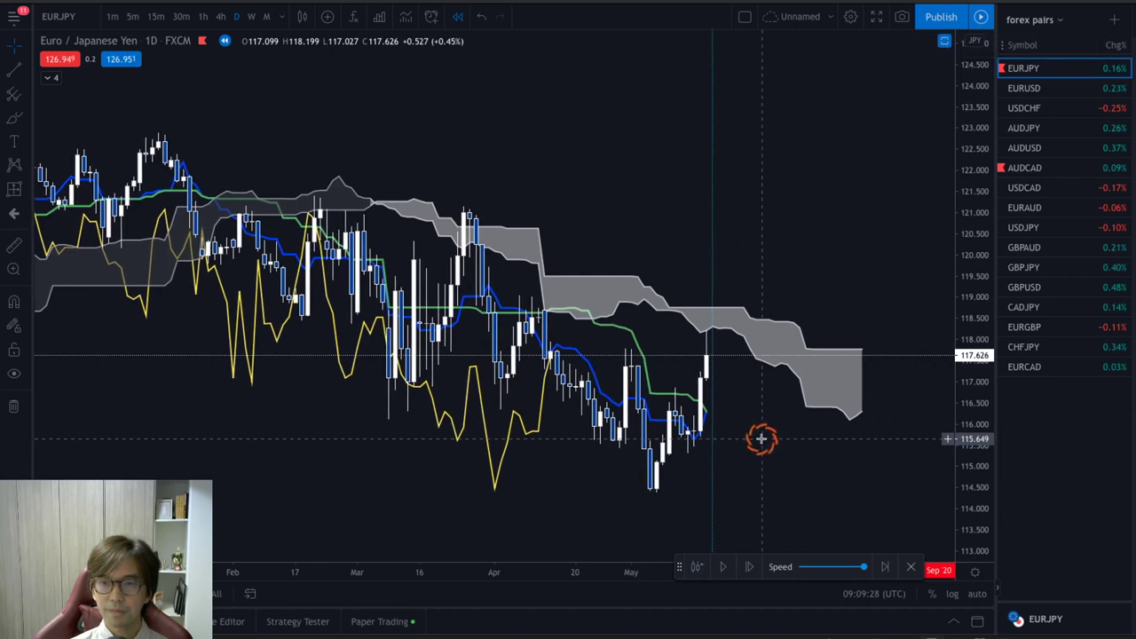
Step: Advance the replay by one bar and move the replay controls below the chart
click(749, 568)
drag(676, 567, 764, 603)
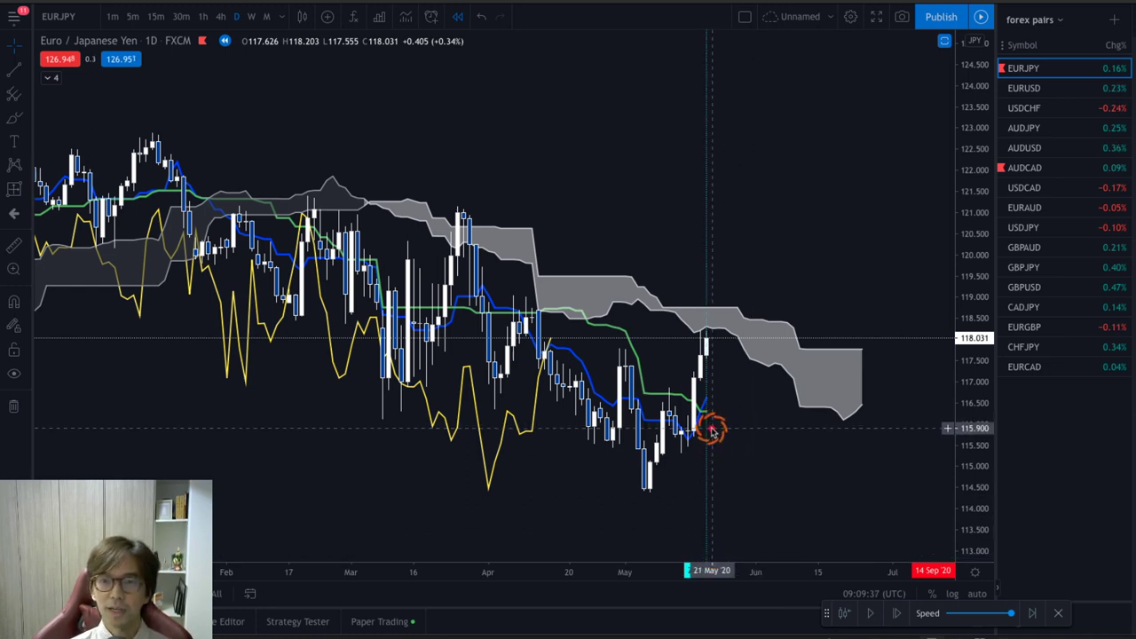
Step: Circle the blue and green line crossover as signal 1 and the yellow line's crossing of past price as signal 2
mouse_move(686, 434)
mouse_down()
mouse_move(685, 387)
mouse_move(721, 402)
mouse_up()
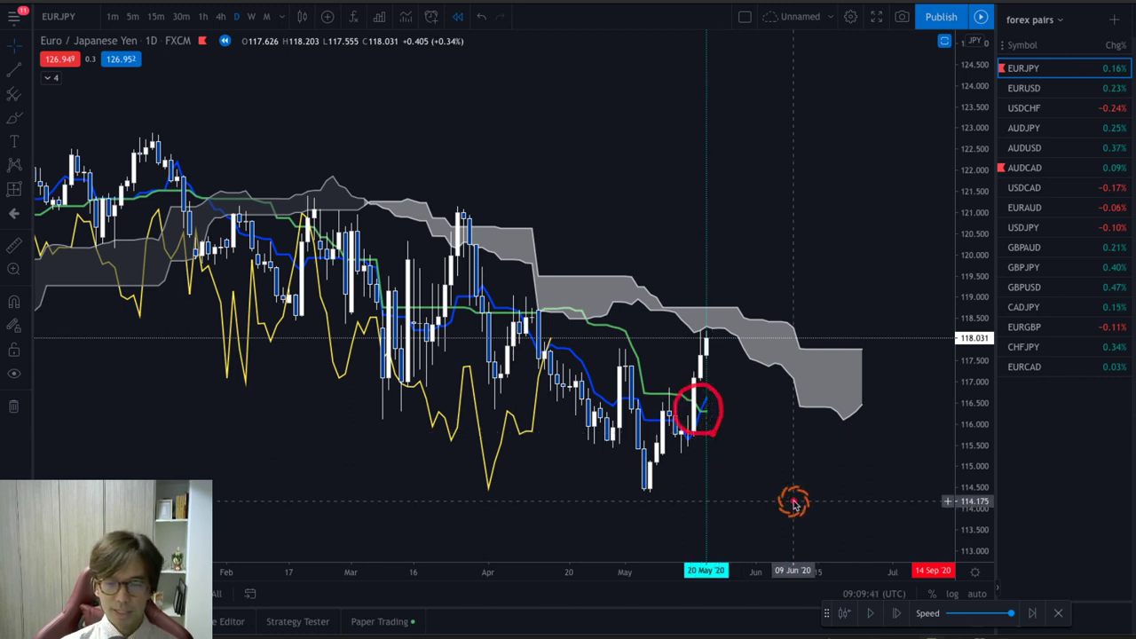
drag(755, 411, 754, 470)
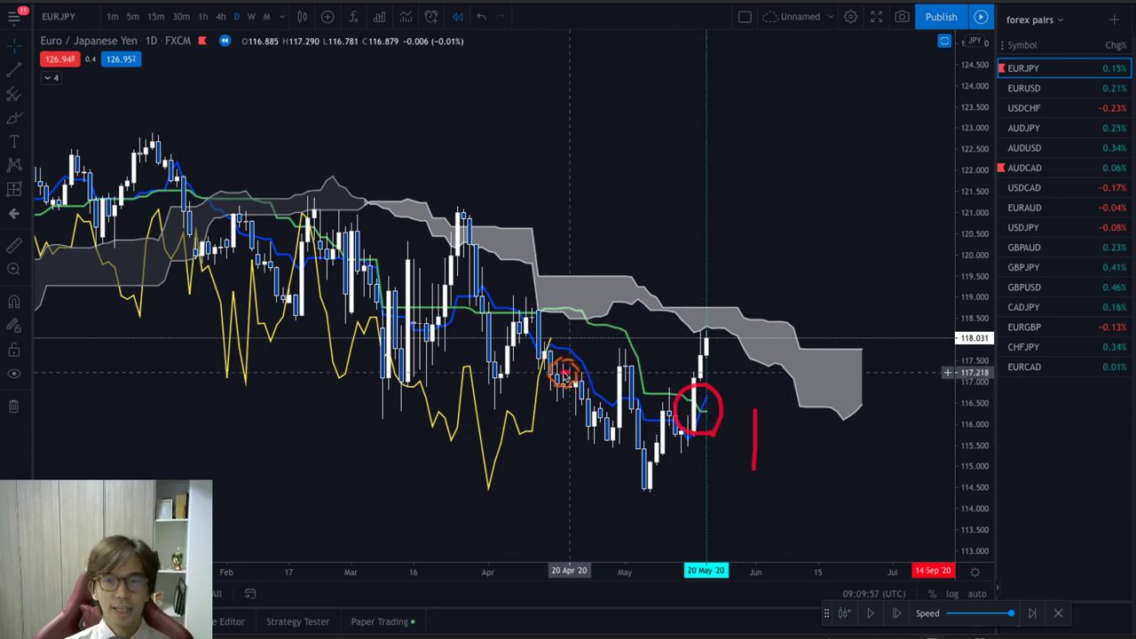
mouse_move(526, 371)
mouse_down()
mouse_move(517, 322)
mouse_move(581, 336)
mouse_move(562, 382)
mouse_move(544, 369)
mouse_up()
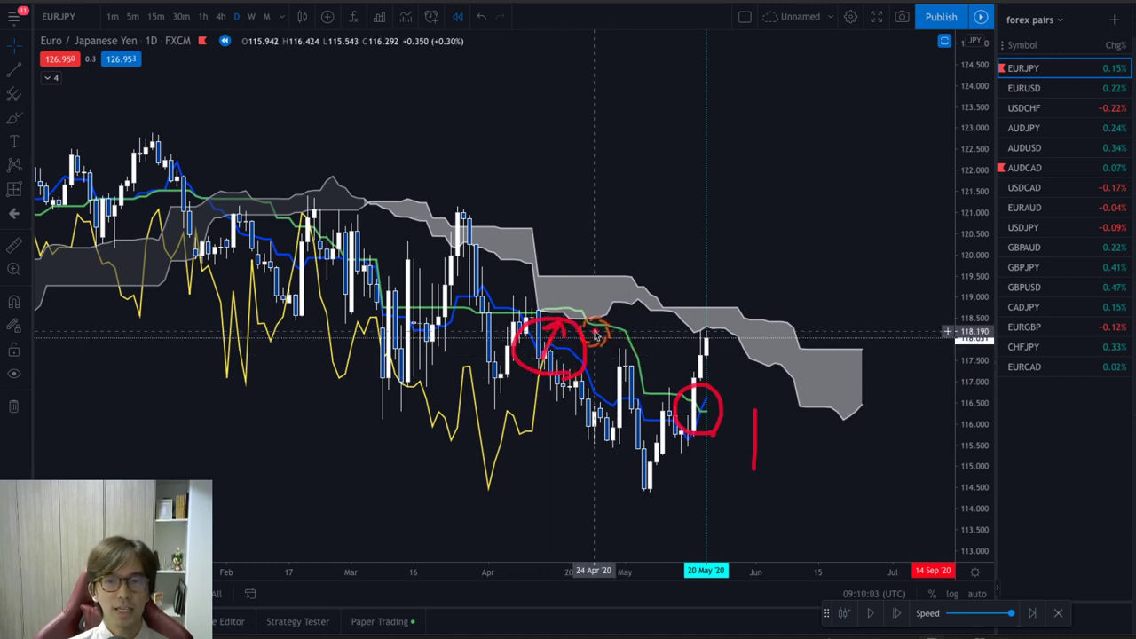
mouse_move(591, 337)
mouse_down()
mouse_move(586, 357)
mouse_move(622, 358)
mouse_up()
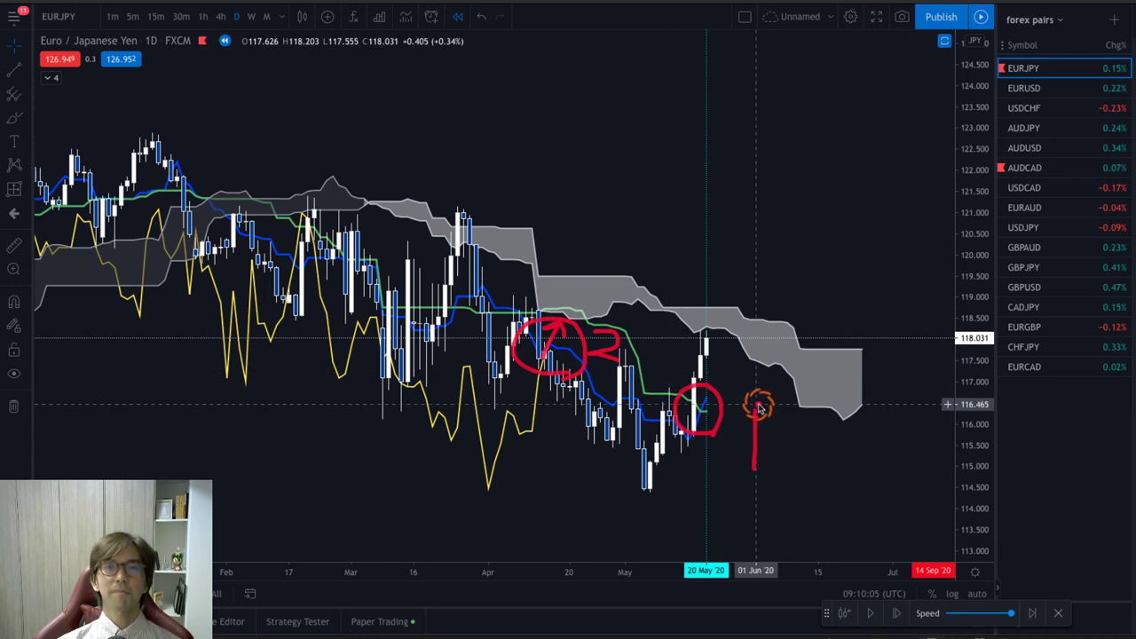
Step: Draw an arrow breaking above the cloud as signal 3, extend it with a pullback and rally, and clear the annotations
mouse_move(698, 375)
mouse_down()
mouse_move(750, 265)
mouse_move(757, 277)
mouse_move(726, 284)
mouse_move(765, 307)
mouse_move(751, 315)
mouse_up()
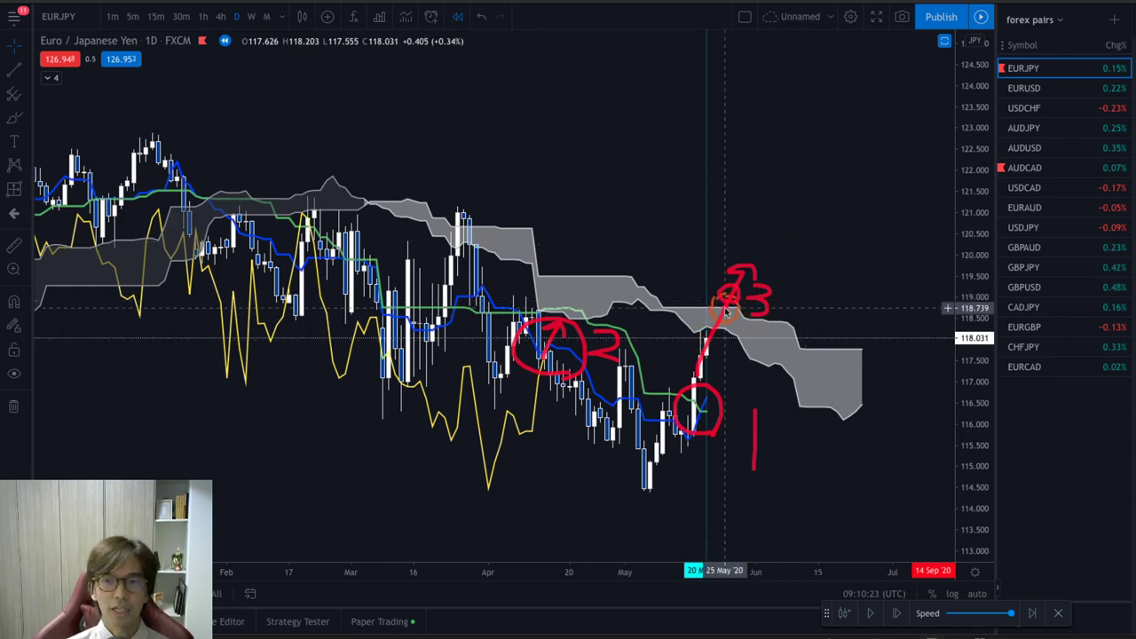
mouse_move(750, 264)
mouse_down()
mouse_move(781, 280)
mouse_move(891, 169)
mouse_move(897, 200)
mouse_up()
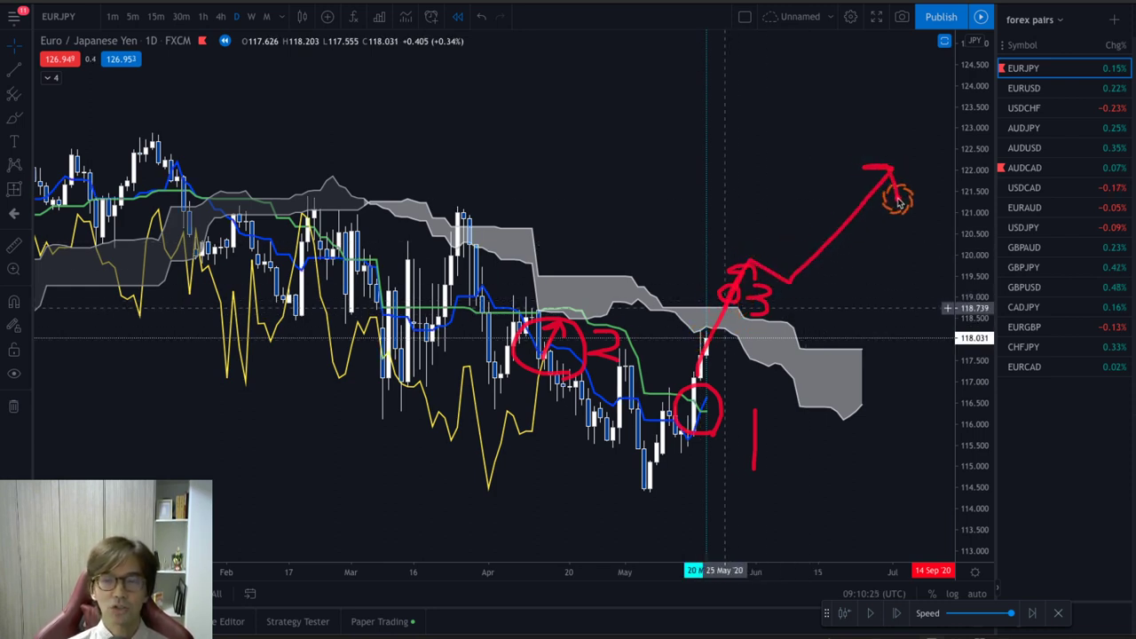
key(Escape)
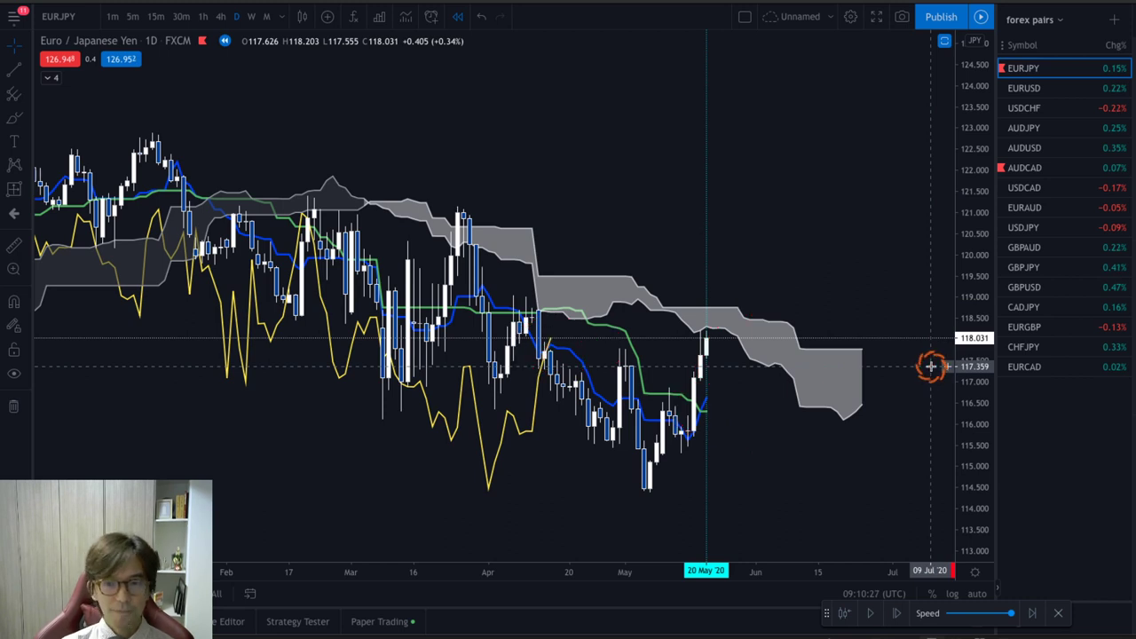
Step: Advance the EURJPY replay bar by bar to the candle of 28 May 2020
click(899, 613)
click(899, 613)
click(899, 613)
click(663, 314)
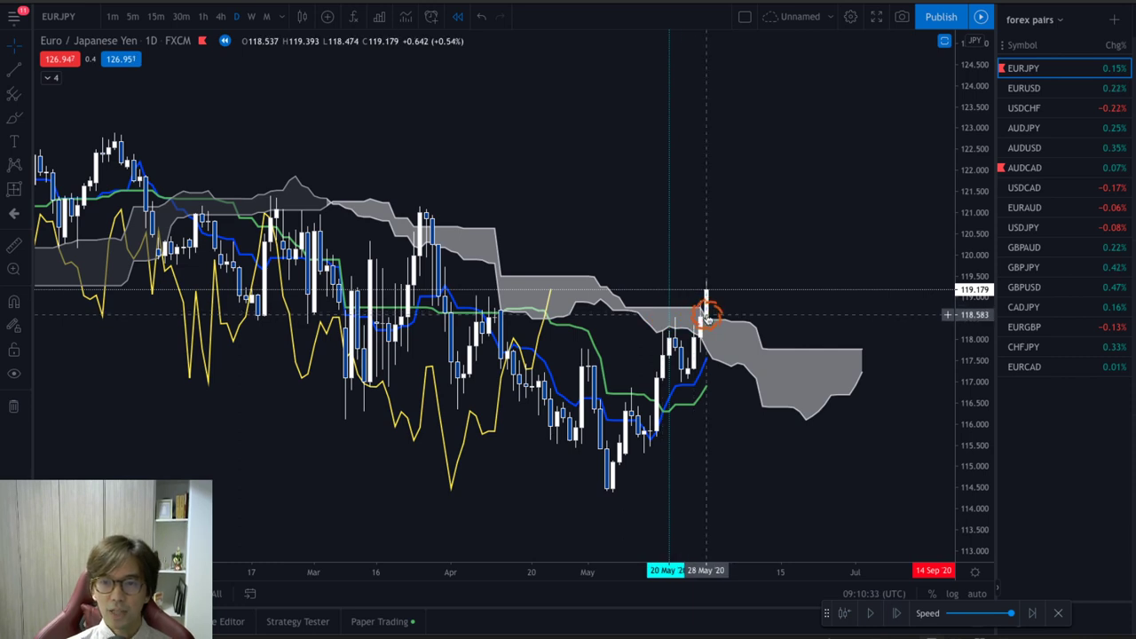
Step: Advance the EURJPY replay bar by bar beyond 28 May 2020, through the rally above the cloud into June
click(910, 612)
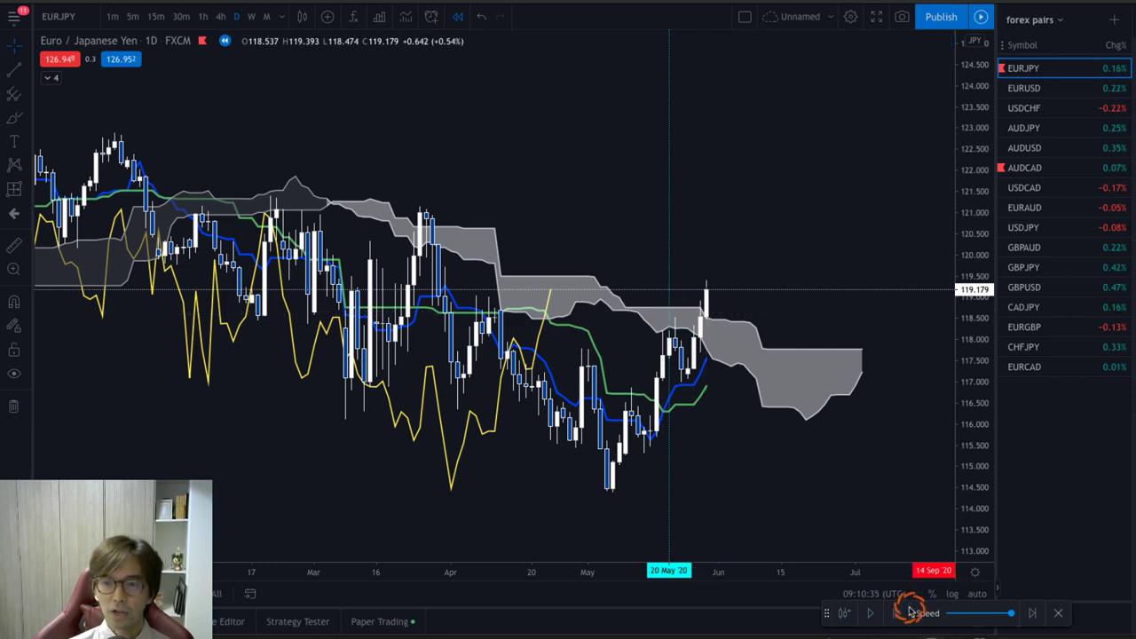
click(899, 613)
click(899, 614)
click(899, 613)
click(899, 613)
click(899, 614)
click(899, 613)
click(665, 254)
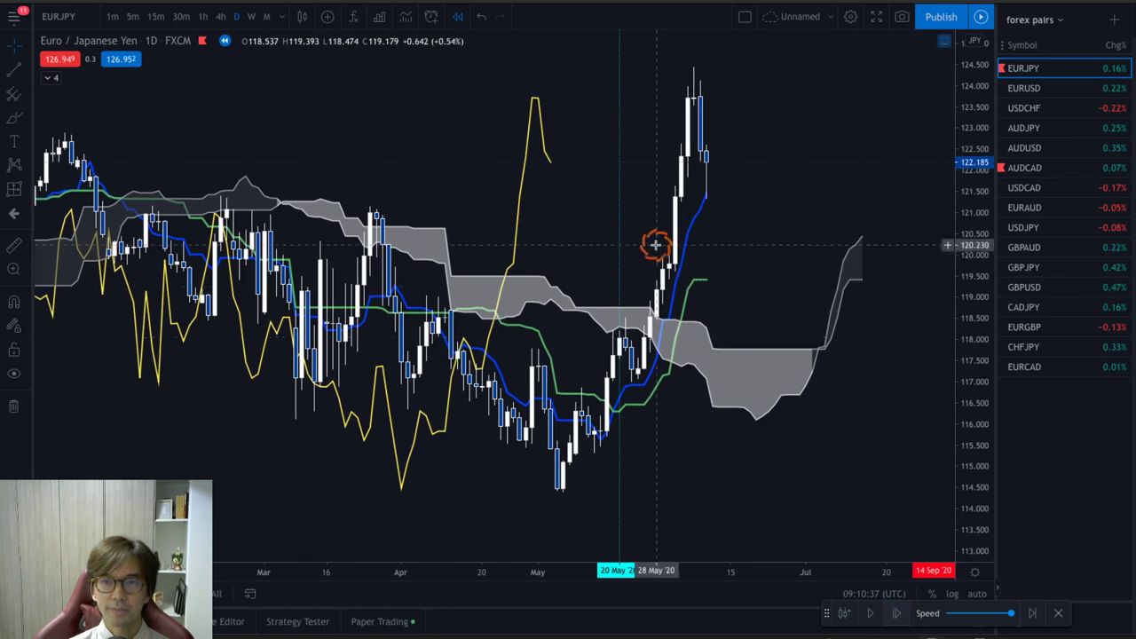
Step: Exit the EURJPY bar replay and return to the live chart
click(788, 287)
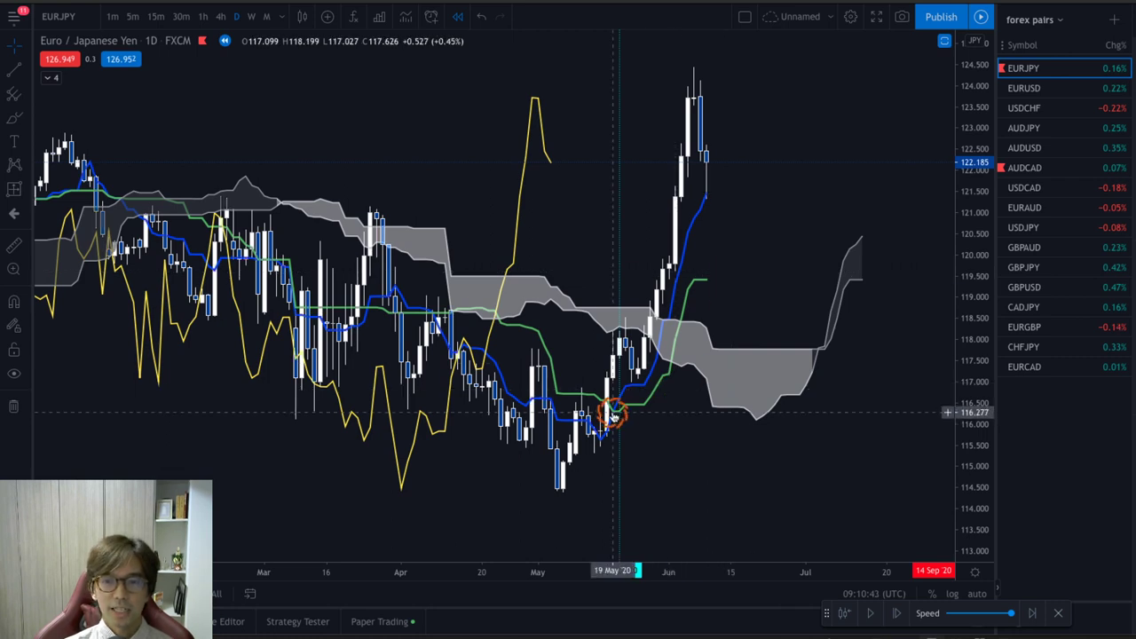
click(620, 328)
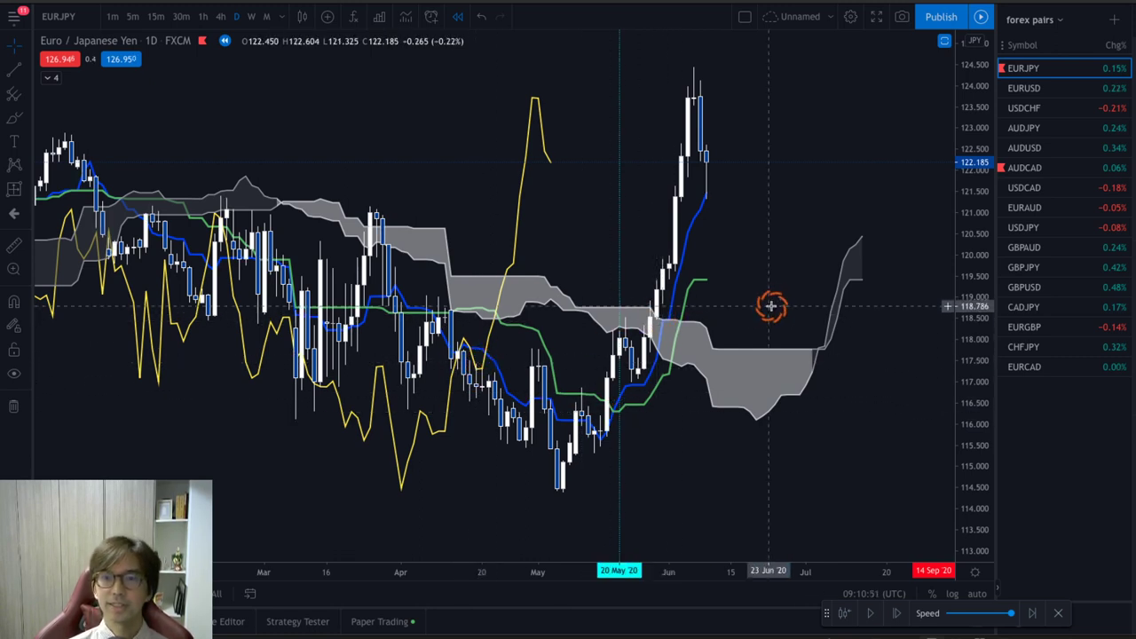
click(1054, 614)
click(691, 359)
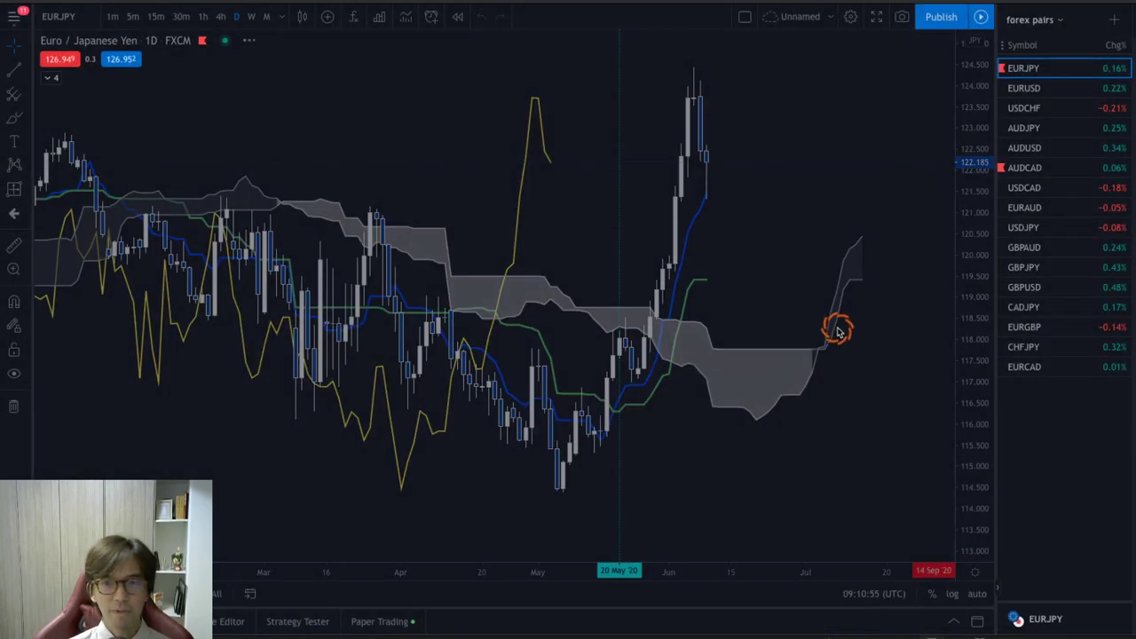
Step: Open the EURUSD daily chart and start a bar replay from 20 May 2020
click(1024, 88)
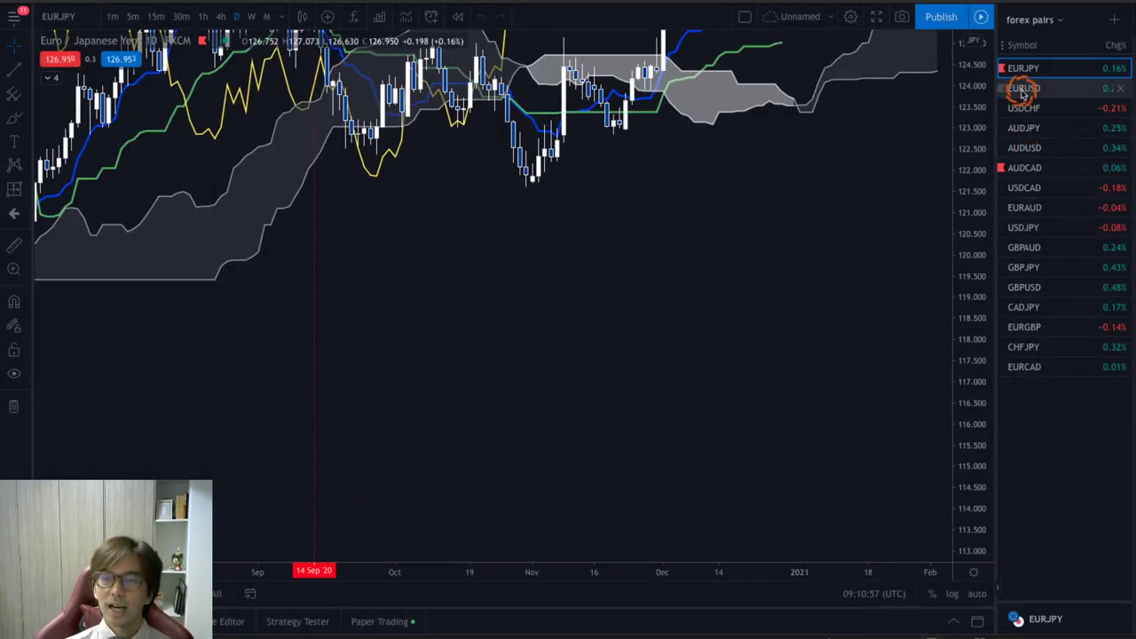
drag(631, 361, 798, 279)
drag(979, 174, 657, 332)
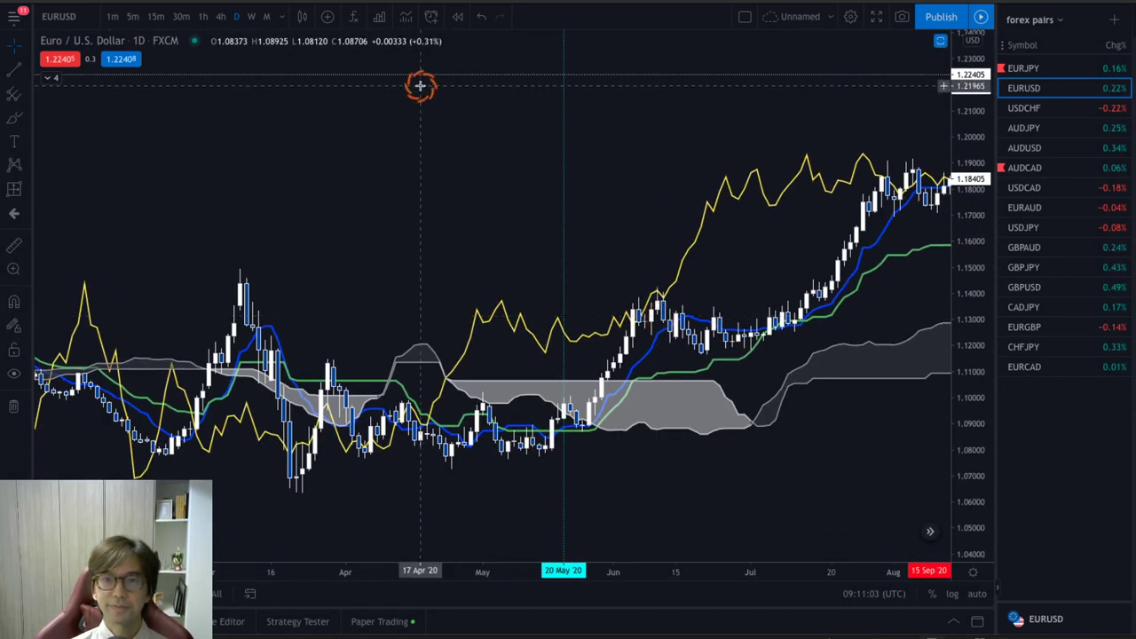
click(459, 18)
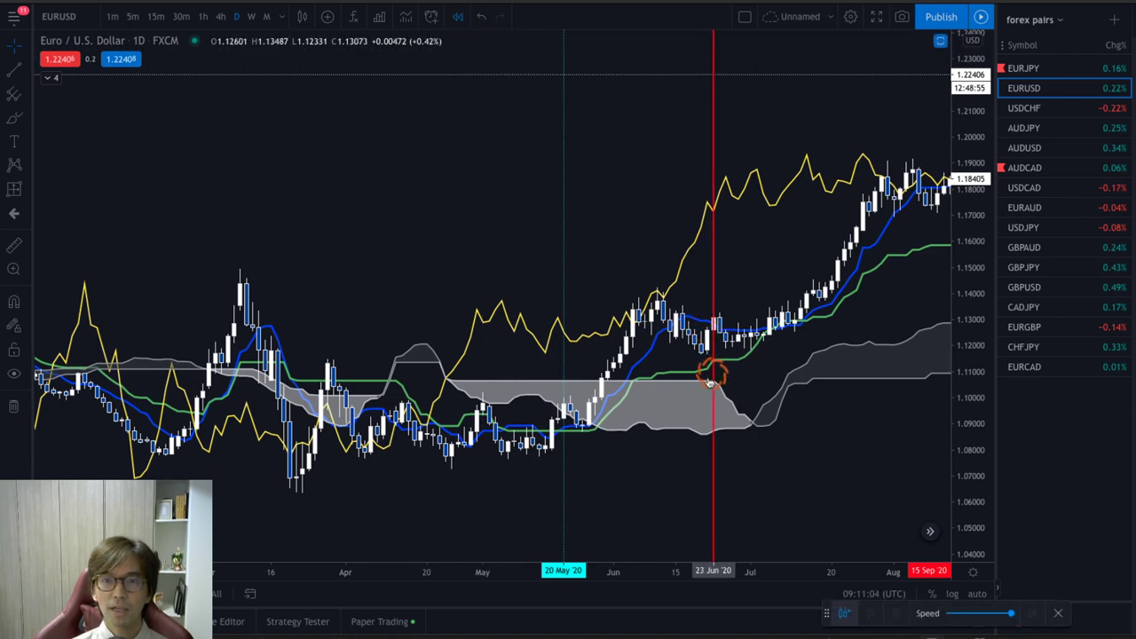
click(565, 432)
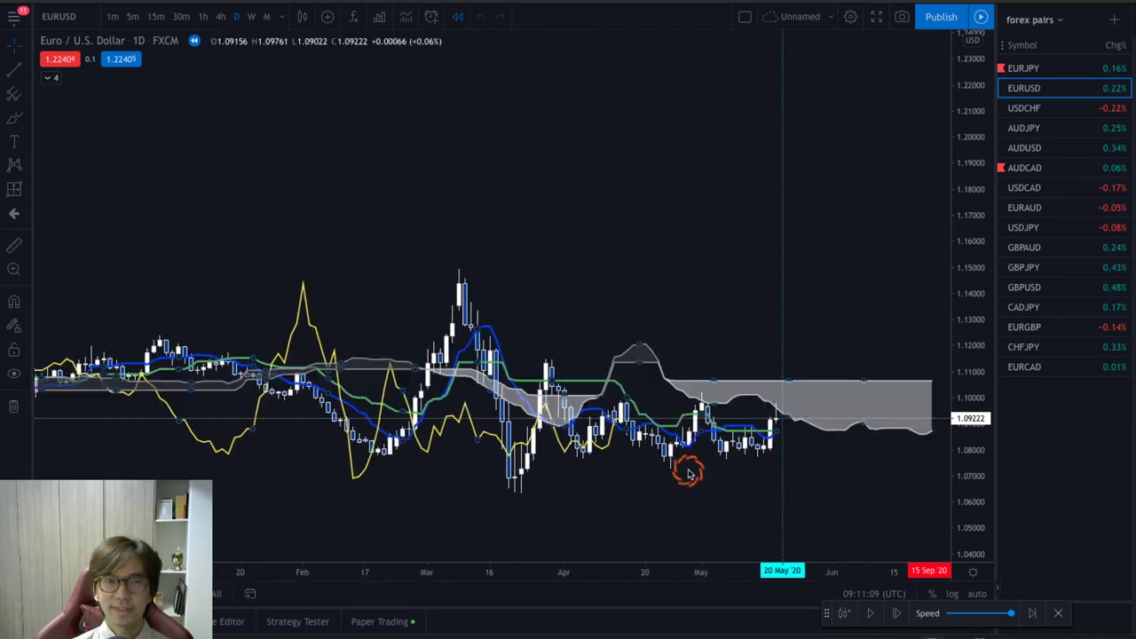
drag(684, 469, 461, 413)
drag(989, 482, 722, 362)
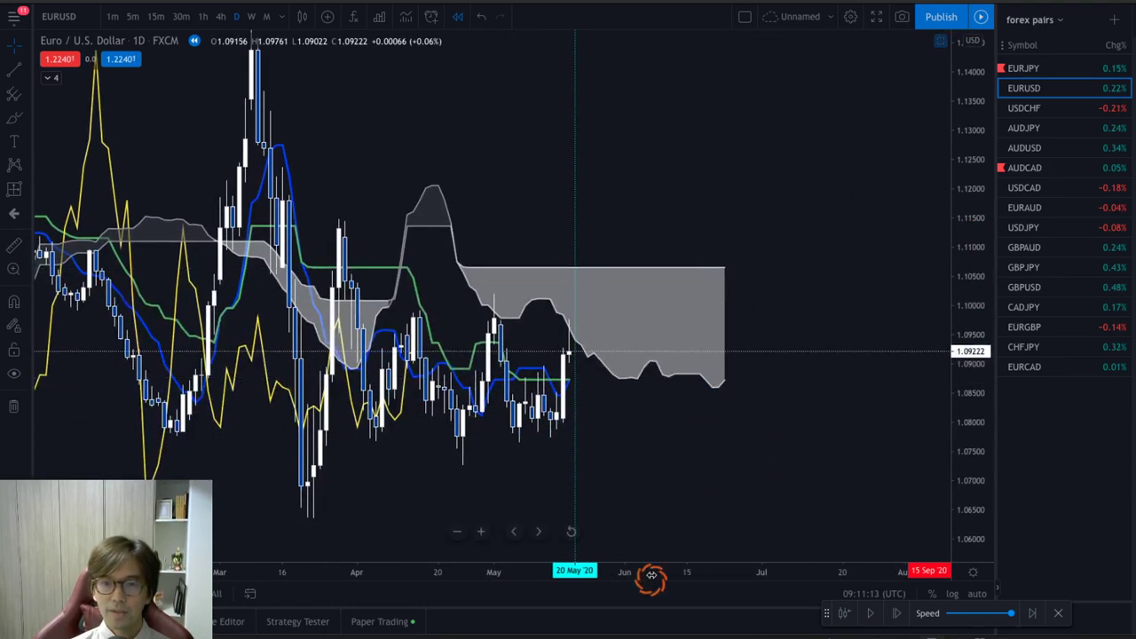
Step: Advance the EURUSD replay bar by bar from 20 May to the 27 May 2020 candle
click(896, 611)
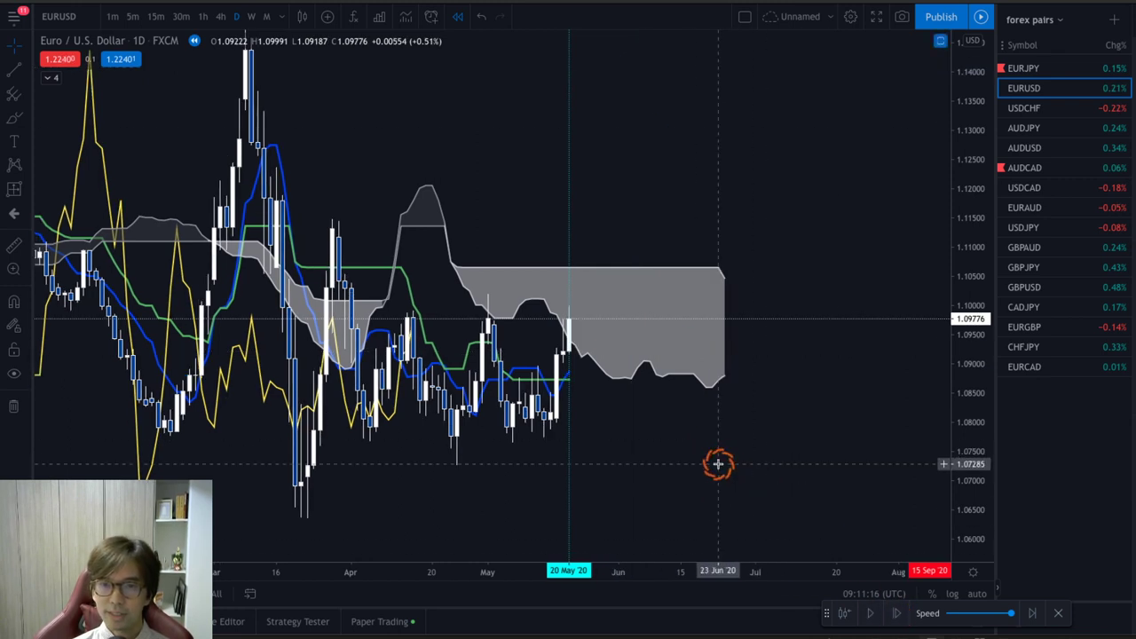
click(568, 411)
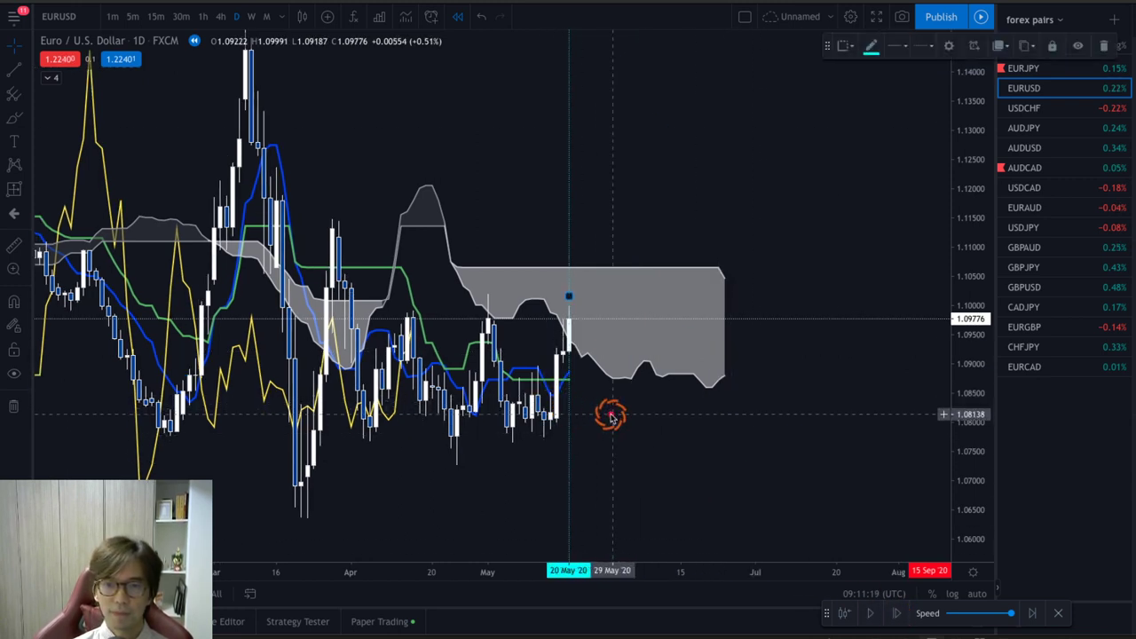
mouse_move(587, 397)
mouse_down()
mouse_move(589, 409)
mouse_move(614, 401)
mouse_up()
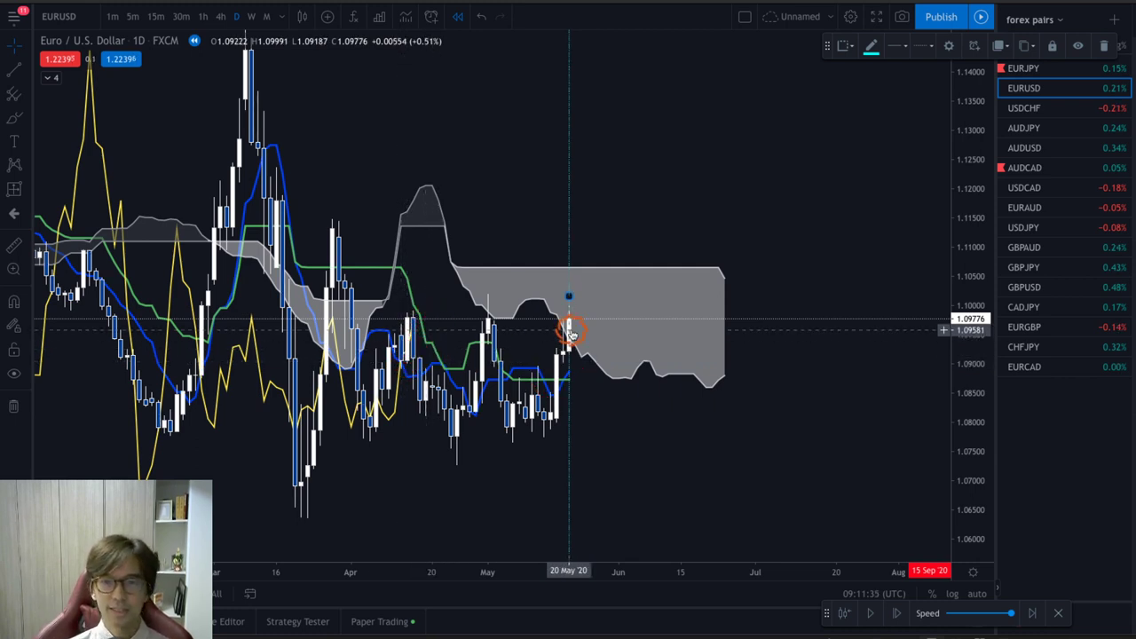
click(899, 613)
click(898, 613)
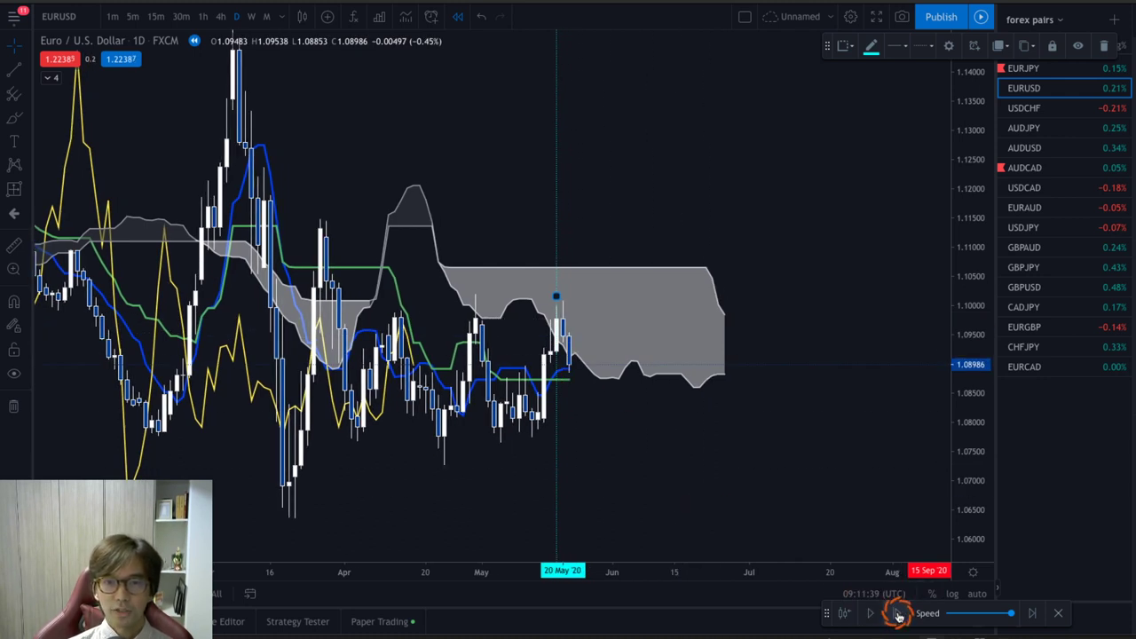
click(899, 613)
click(898, 613)
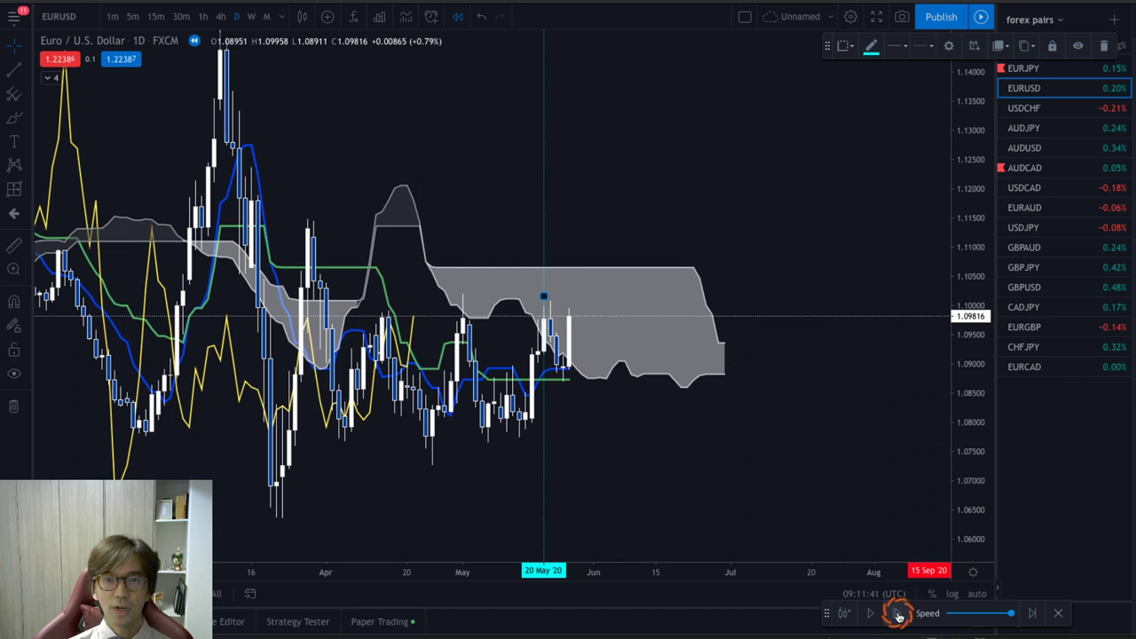
click(898, 613)
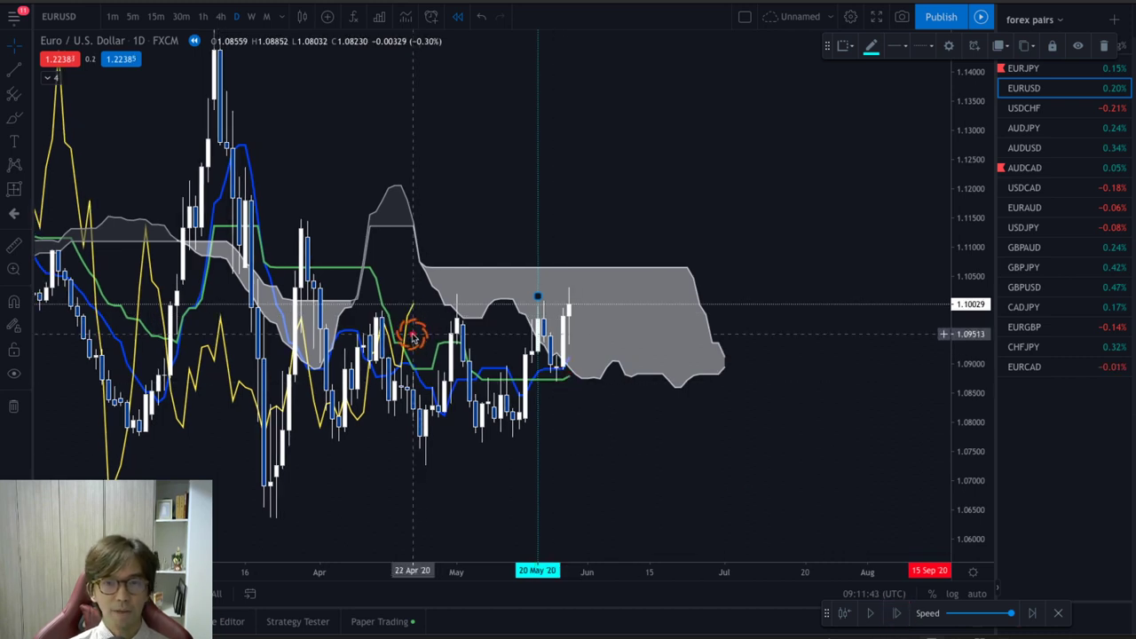
Step: Annotate the EURUSD chart freehand: circle the line crossover as 1, the lagging line break as 2, and sketch an upward cloud breakout as 3
mouse_move(388, 321)
mouse_down()
mouse_move(426, 297)
mouse_move(420, 338)
mouse_up()
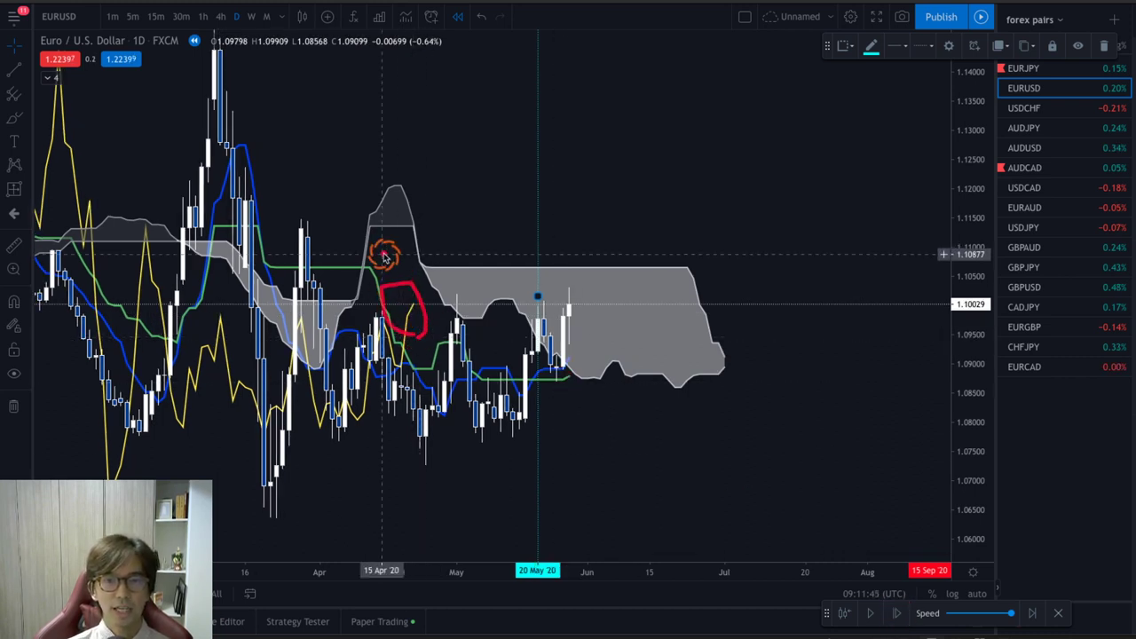
drag(388, 267, 409, 265)
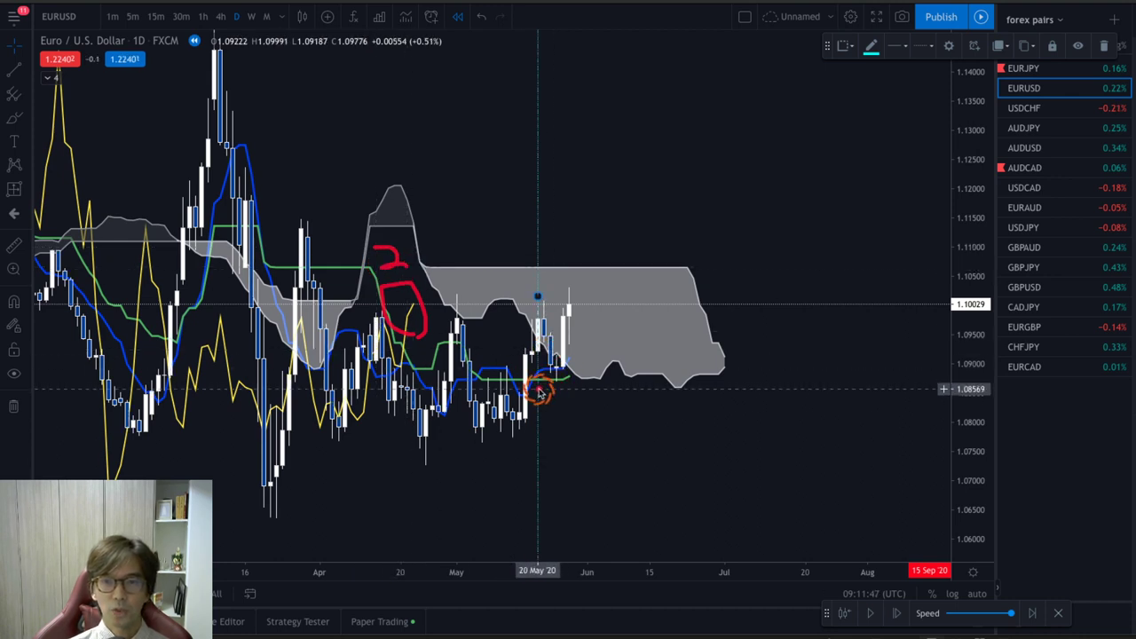
mouse_move(537, 373)
mouse_down()
mouse_move(571, 394)
mouse_move(571, 440)
mouse_up()
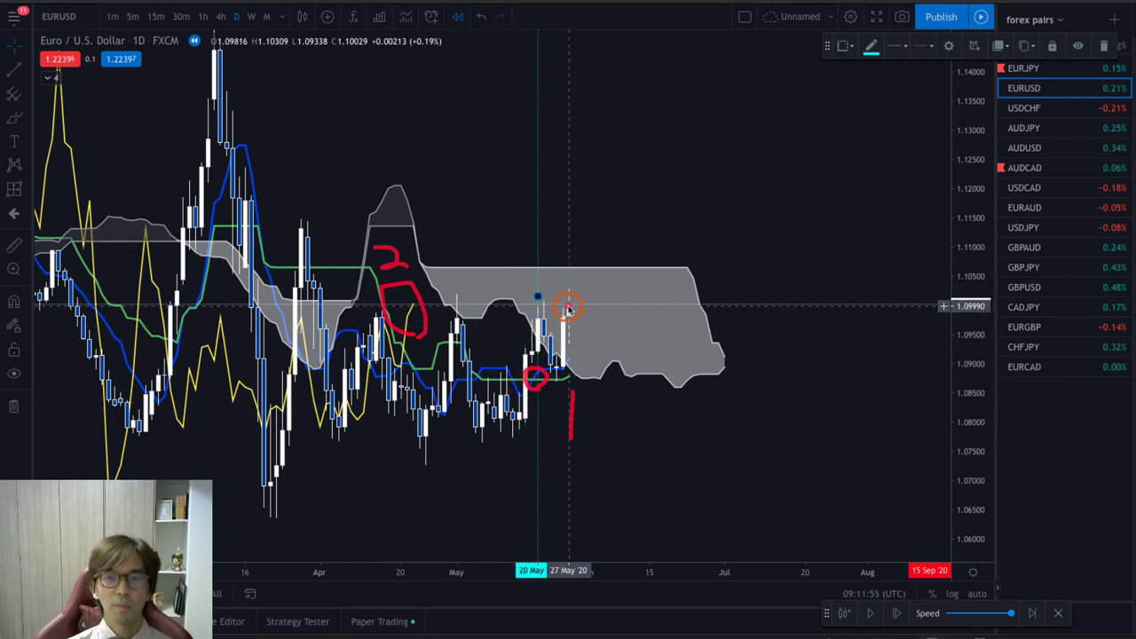
mouse_move(617, 233)
mouse_down()
mouse_move(589, 257)
mouse_move(600, 240)
mouse_move(632, 249)
mouse_move(612, 266)
mouse_up()
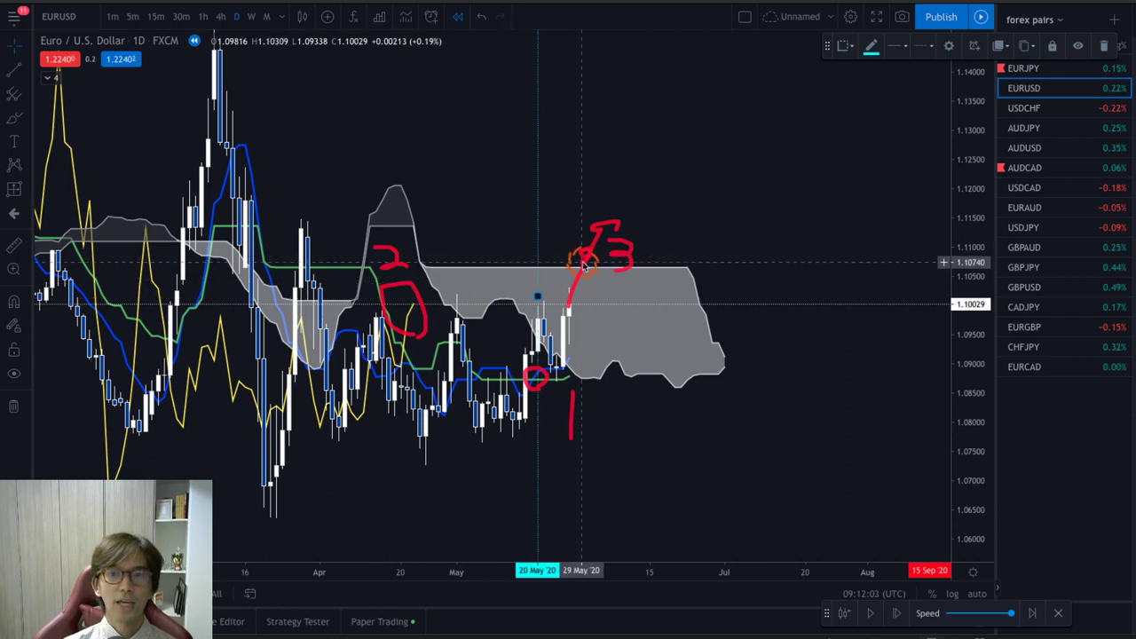
drag(635, 240, 684, 149)
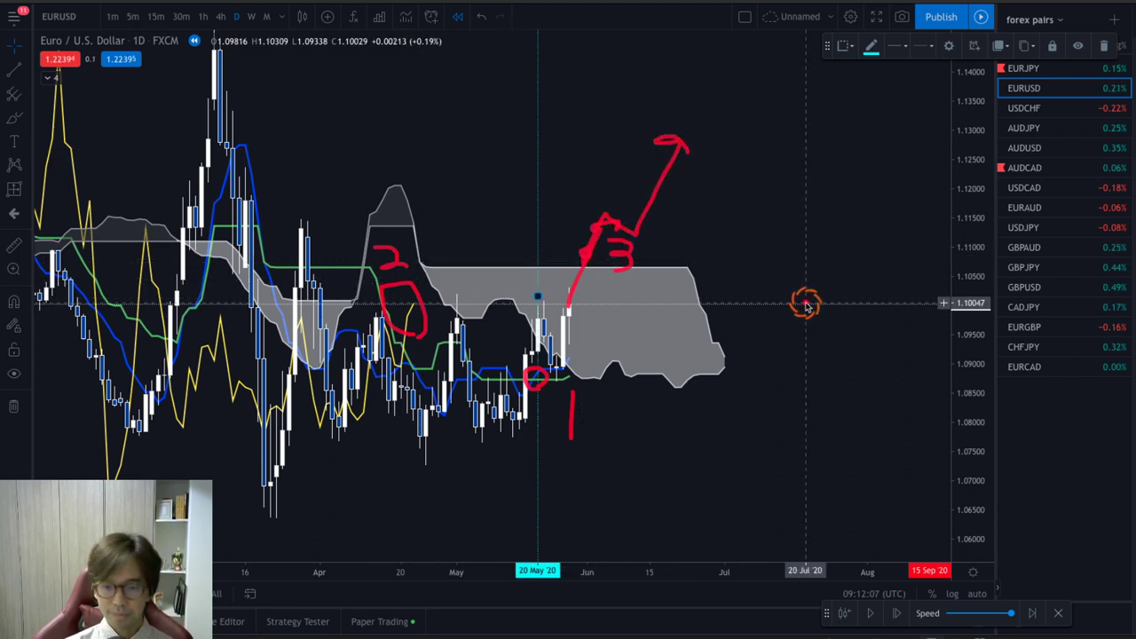
Step: Advance the EURUSD replay bar by bar through the breakout above the cloud into early June 2020, and exit the replay
key(Escape)
click(899, 621)
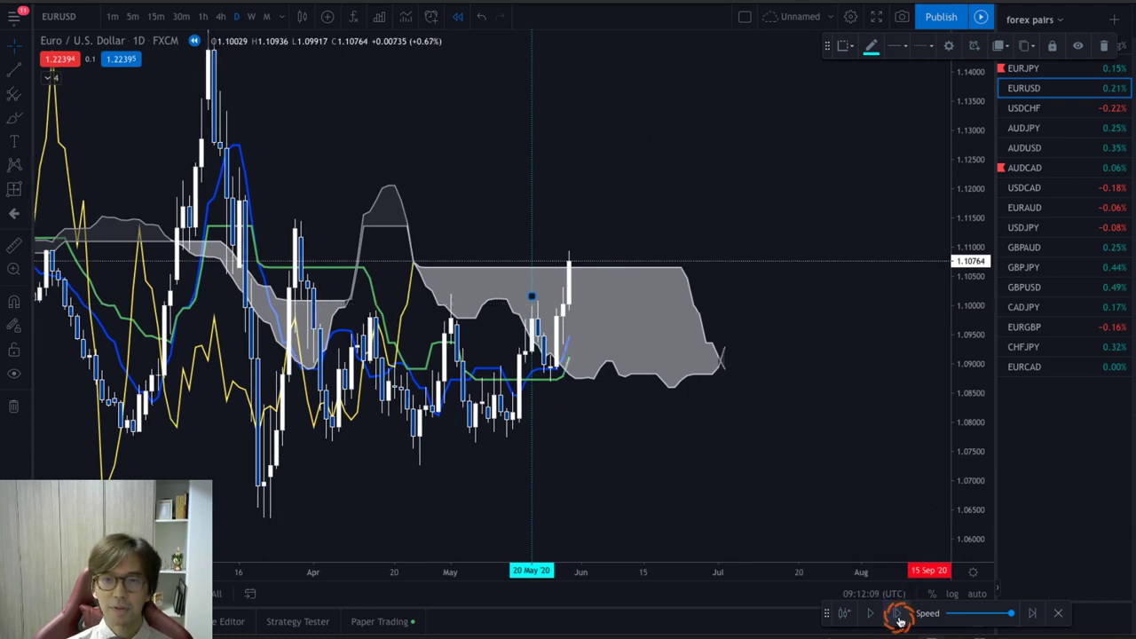
click(899, 617)
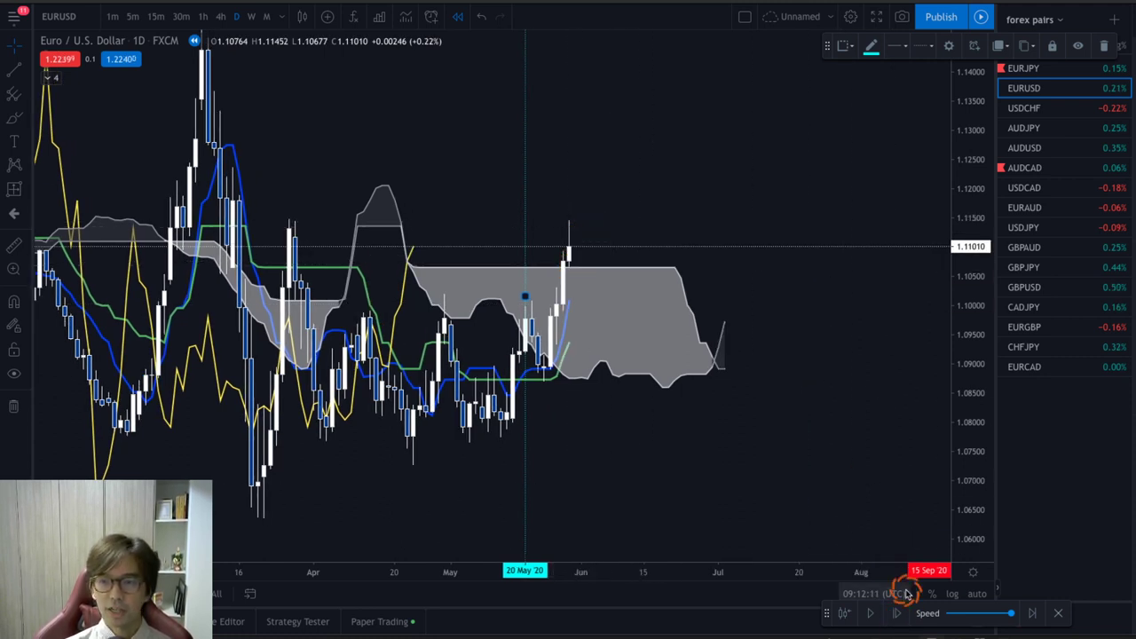
click(902, 615)
click(901, 614)
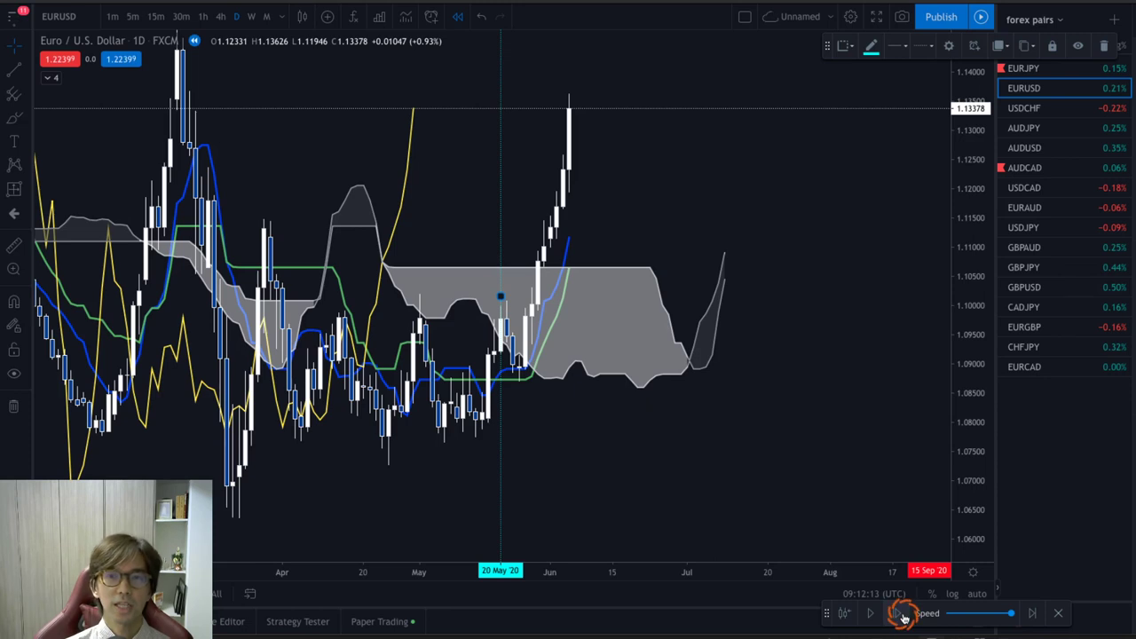
click(903, 616)
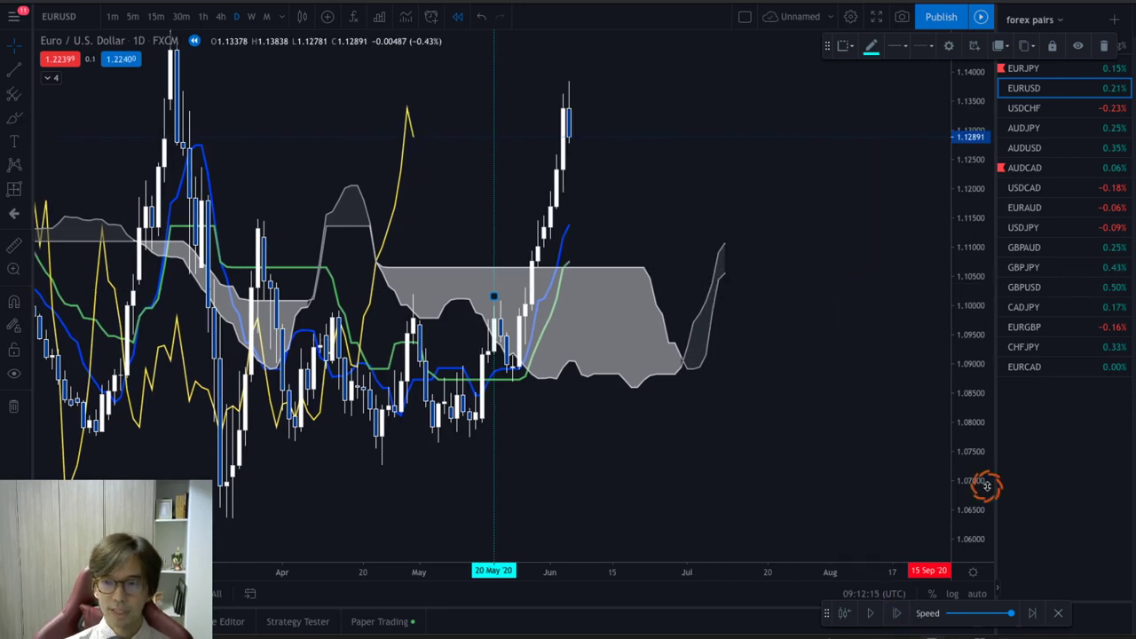
click(1062, 615)
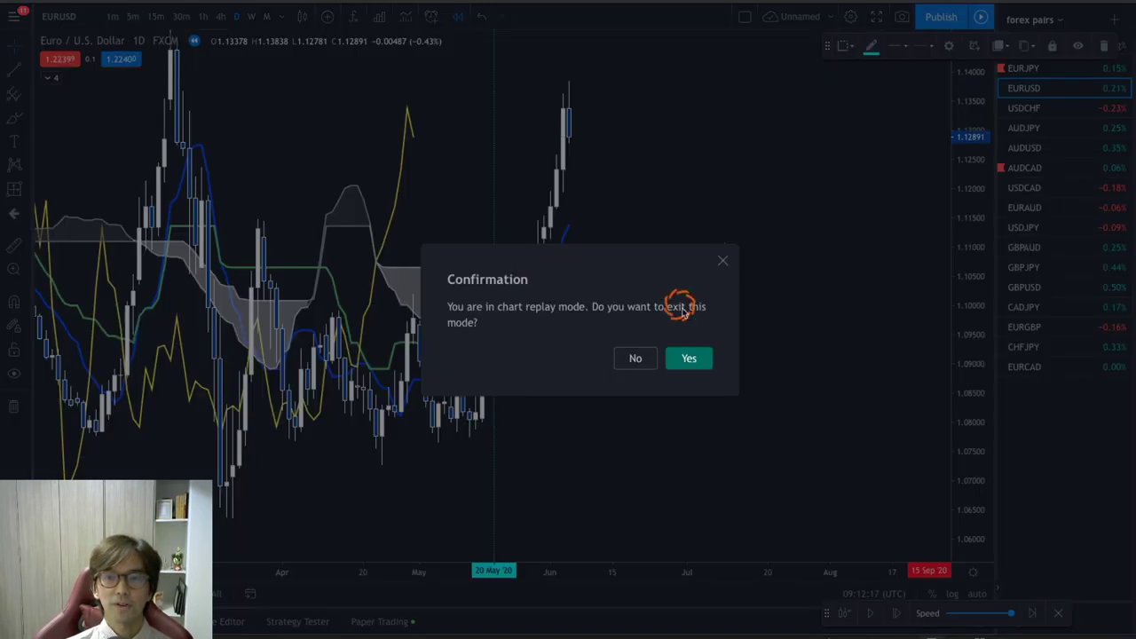
click(694, 359)
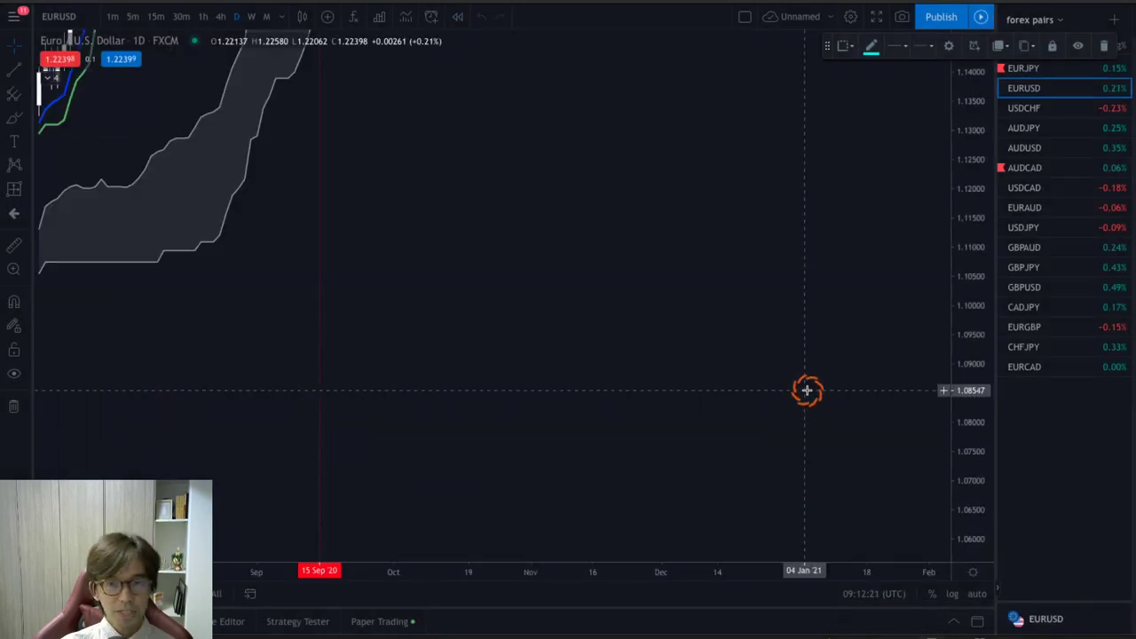
Step: Open the USDCHF daily chart and start a bar replay from 29 May 2020
click(1022, 108)
drag(583, 258, 905, 253)
drag(449, 210, 630, 270)
drag(478, 184, 659, 307)
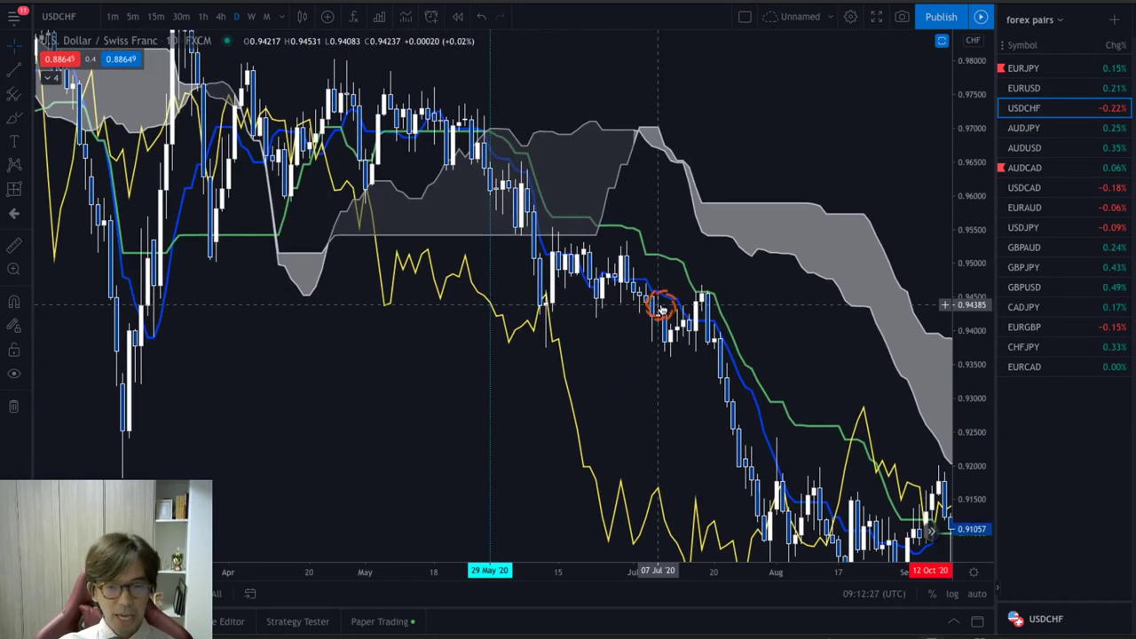
drag(938, 240, 964, 210)
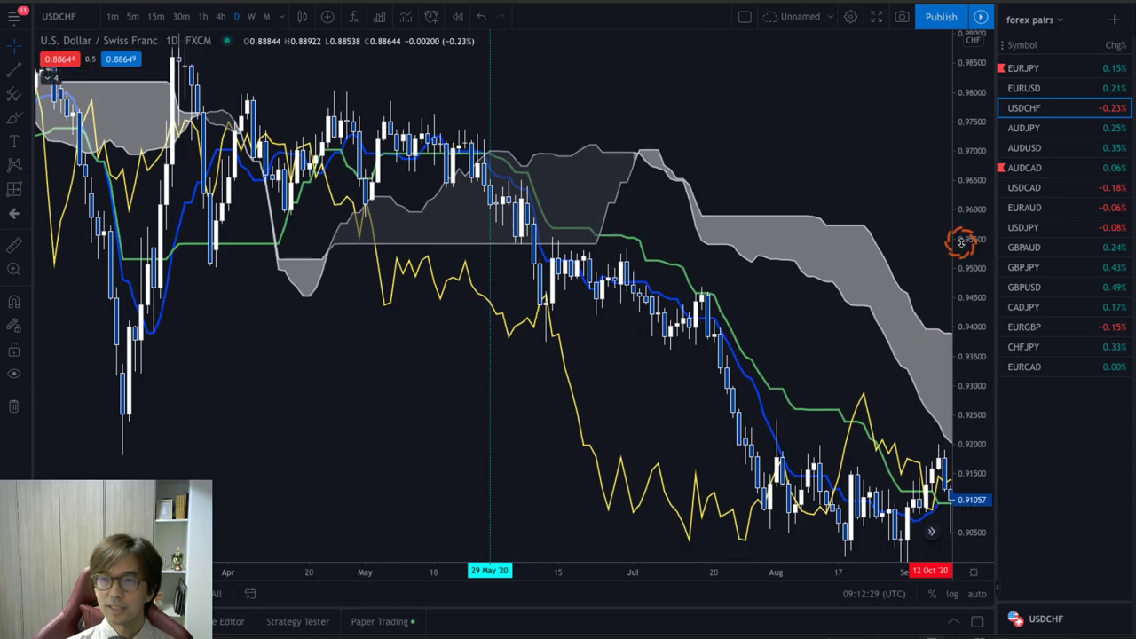
drag(720, 294, 571, 286)
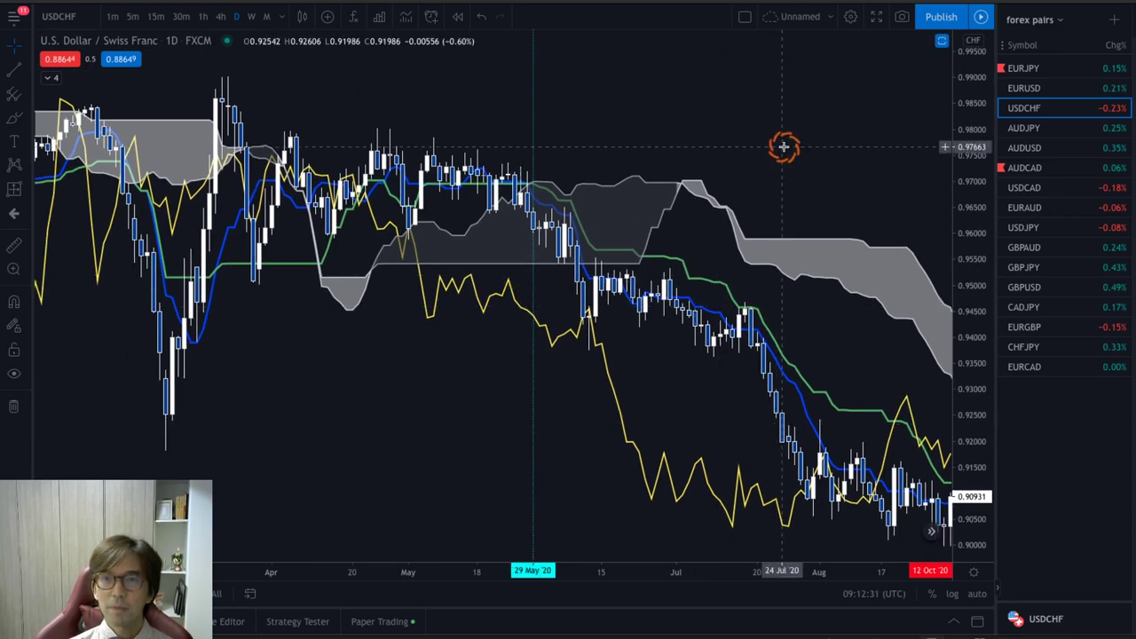
click(457, 18)
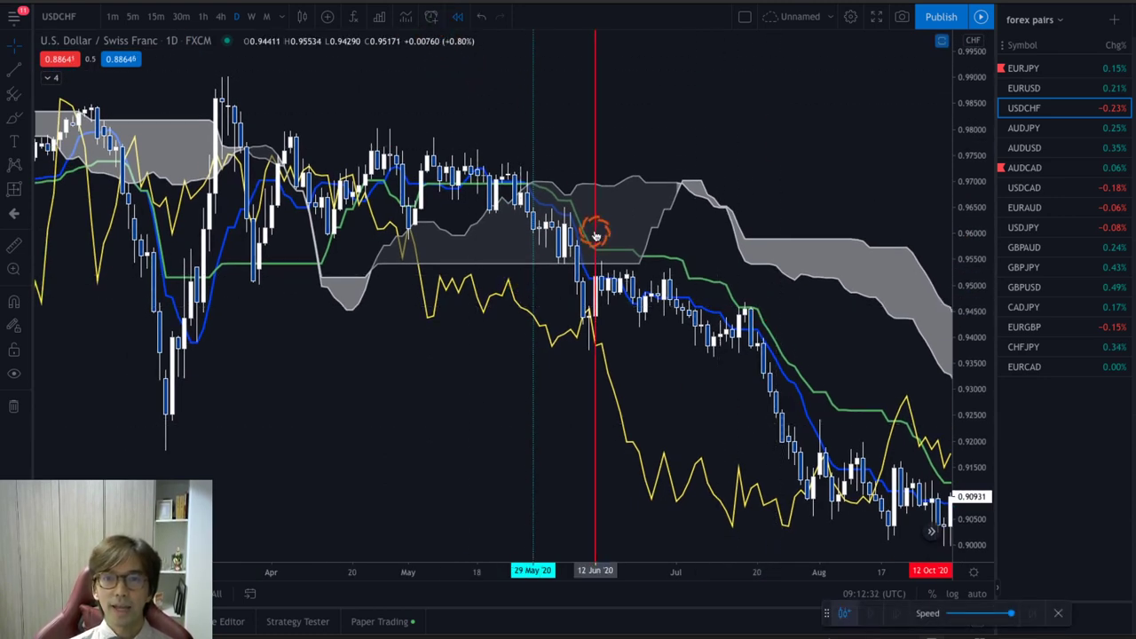
click(538, 246)
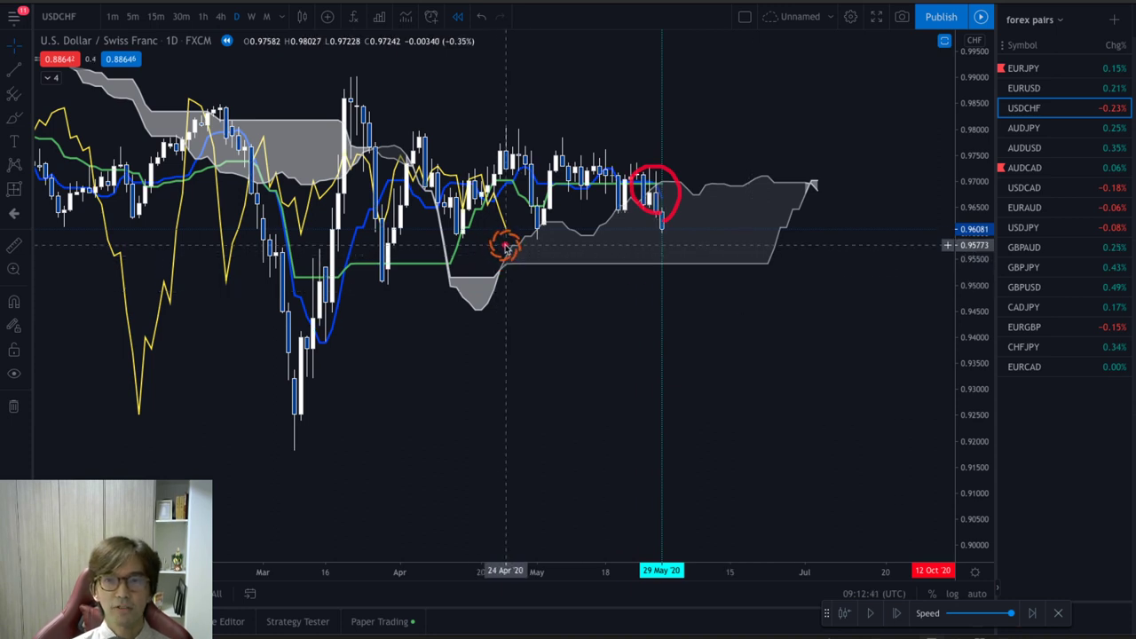
Step: Annotate the USDCHF chart freehand: circle the lagging line's drop below price and sketch a downward cloud breakout marked 3
drag(469, 246, 472, 194)
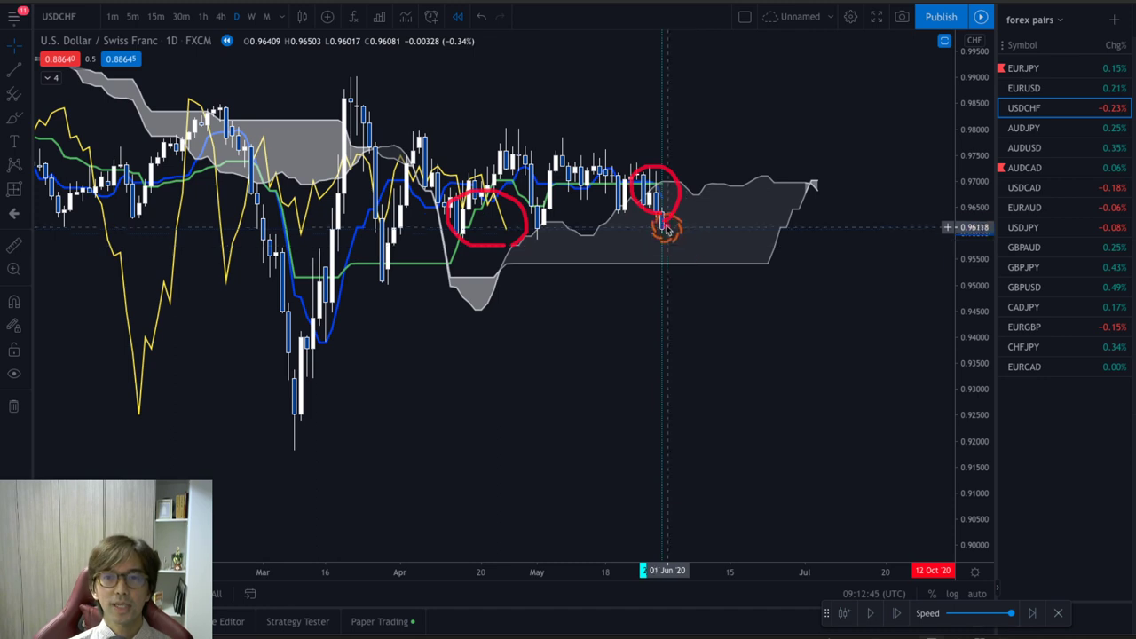
mouse_move(704, 277)
mouse_down()
mouse_move(710, 265)
mouse_move(731, 279)
mouse_move(695, 261)
mouse_move(710, 293)
mouse_up()
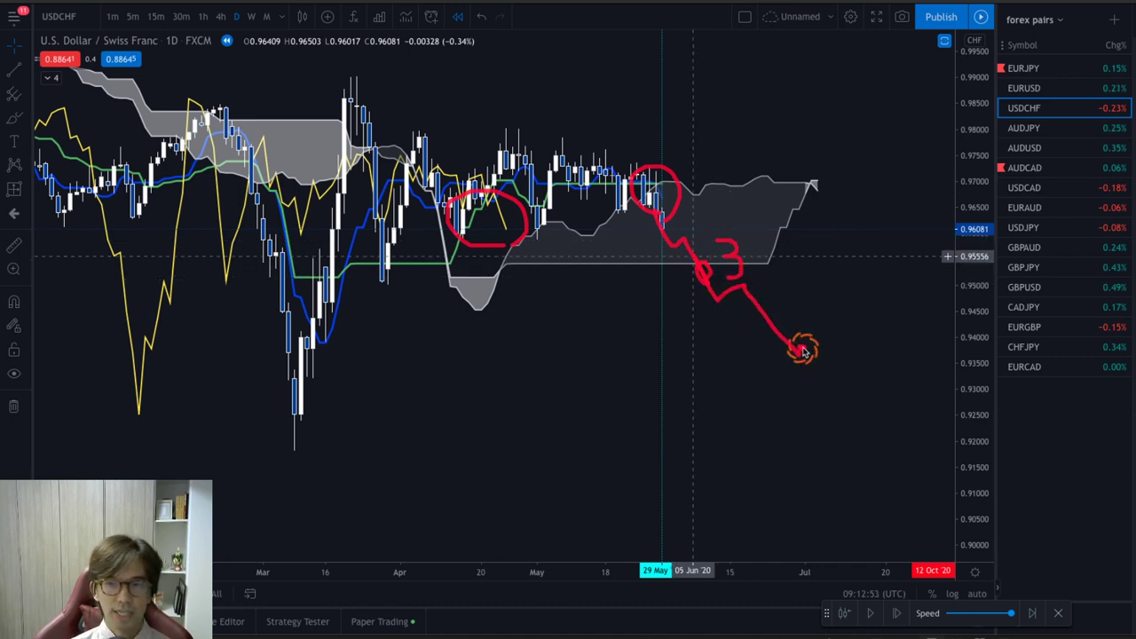
drag(802, 351, 796, 352)
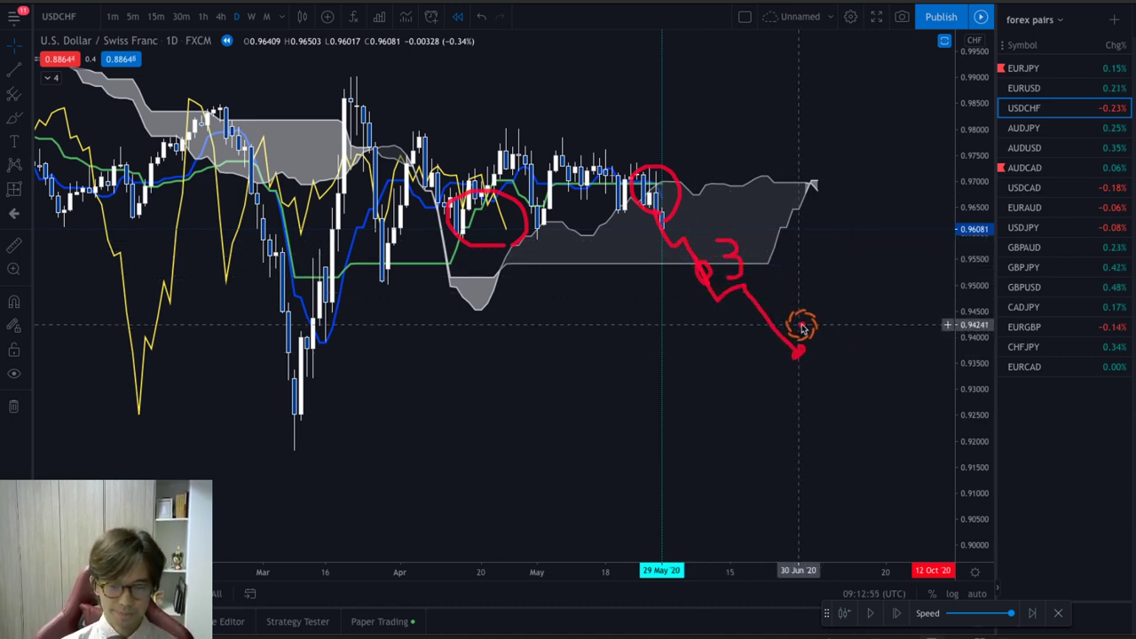
Step: Advance the USDCHF replay bar by bar from 29 May to the 9 June 2020 candle
click(895, 614)
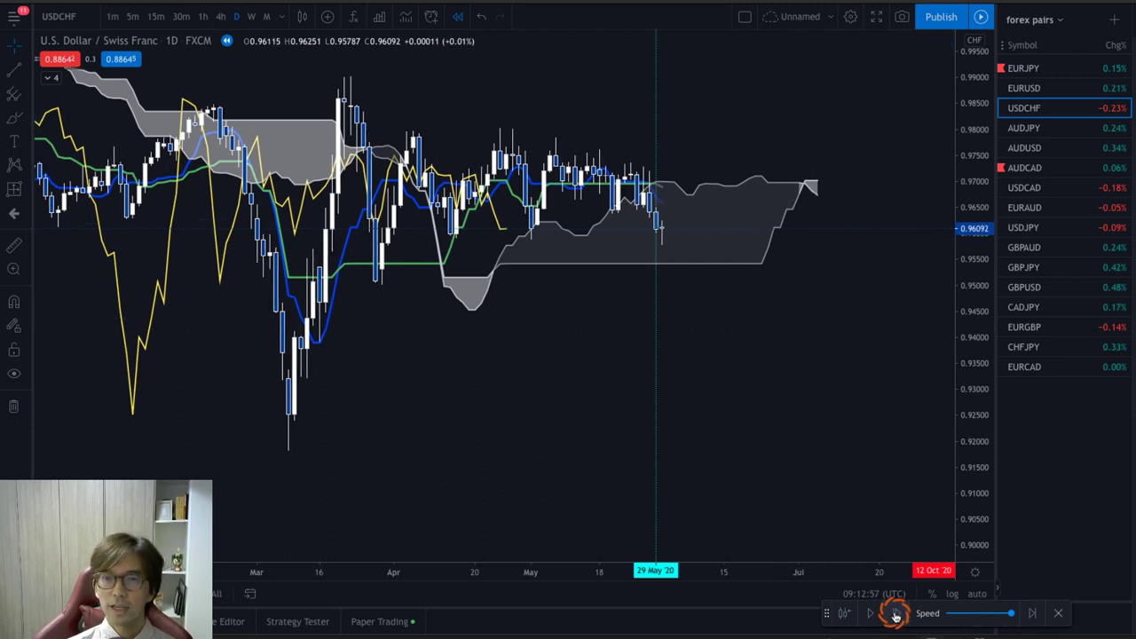
click(895, 614)
click(896, 613)
click(896, 613)
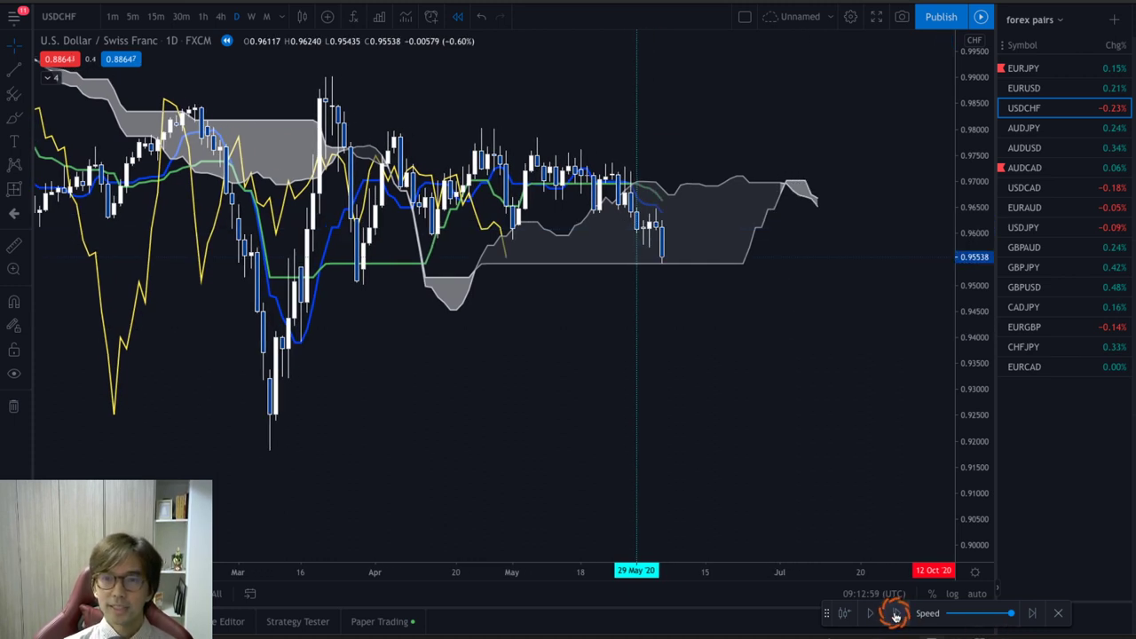
click(895, 614)
click(896, 613)
click(896, 614)
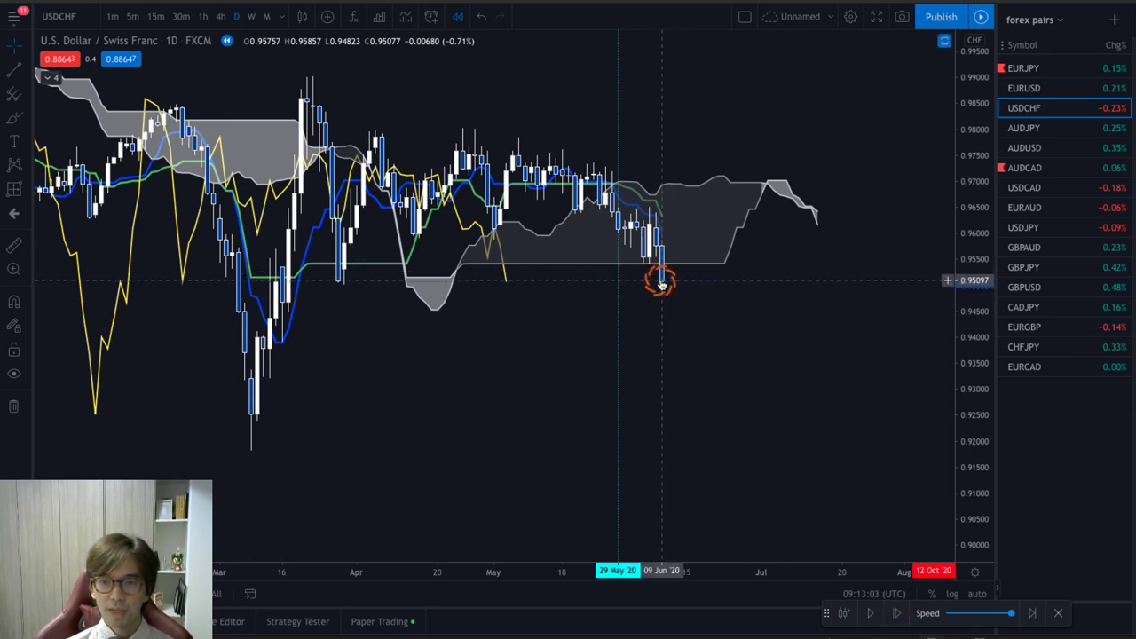
Step: Advance the USDCHF replay bar by bar beyond 9 June into mid-July 2020, and exit the replay
click(902, 613)
click(902, 613)
click(902, 613)
click(902, 613)
click(902, 613)
click(902, 613)
click(902, 614)
click(902, 614)
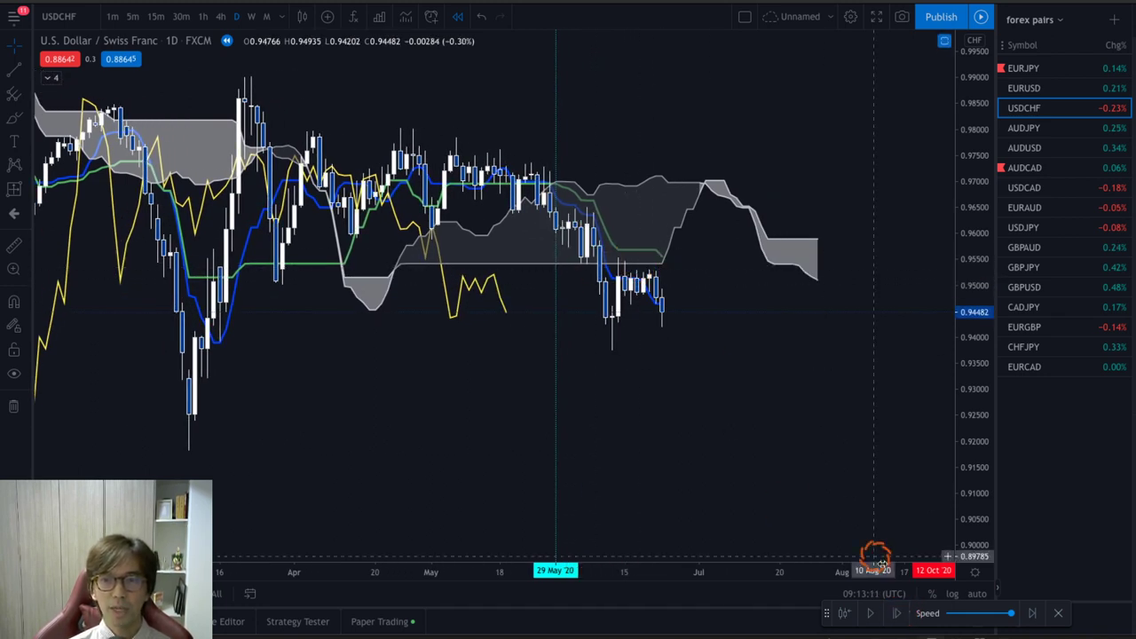
click(902, 613)
click(902, 614)
click(902, 613)
click(901, 613)
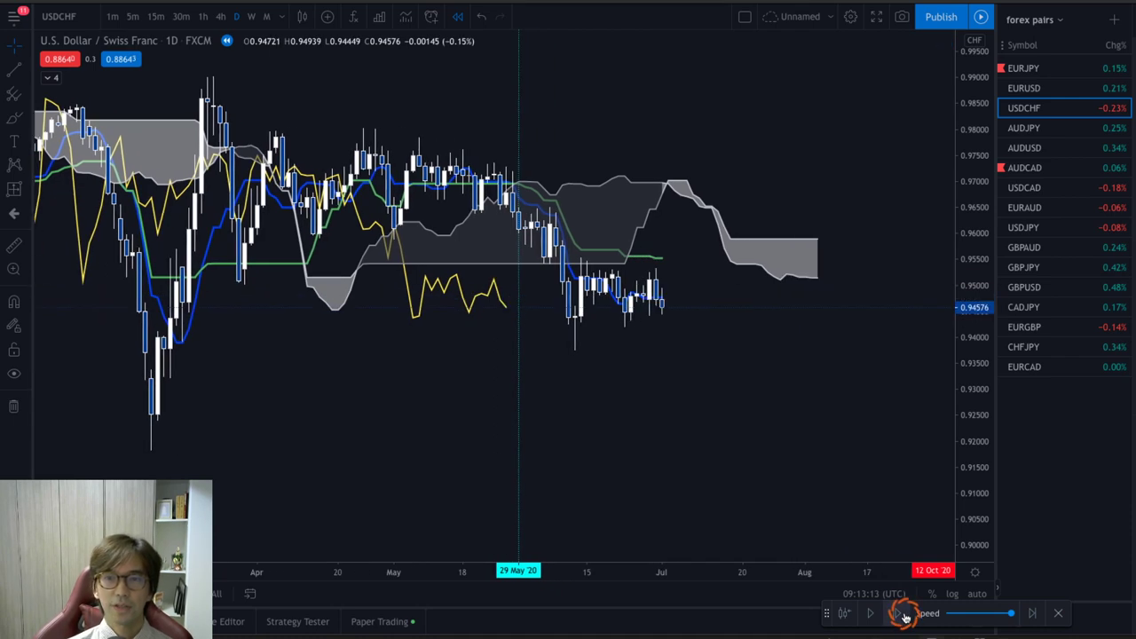
click(902, 613)
click(902, 613)
click(902, 613)
click(902, 613)
click(901, 613)
click(902, 613)
click(902, 613)
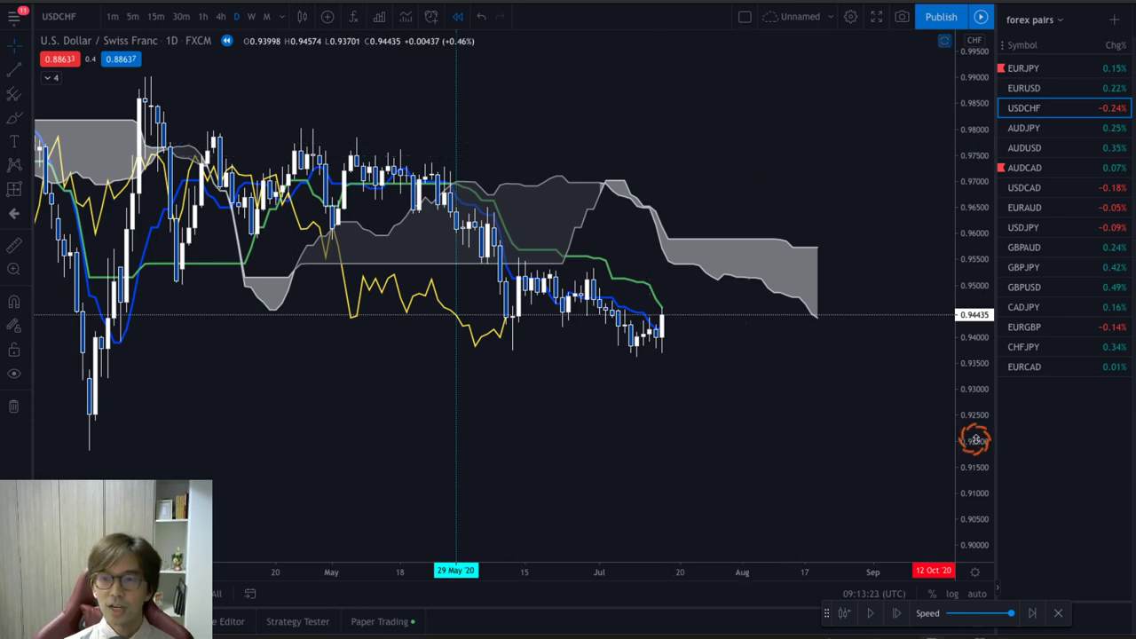
click(1061, 612)
click(691, 359)
Step: Open the EURJPY daily chart, start a bar replay from 14 September 2020, and advance it one bar to 15 September
click(1039, 71)
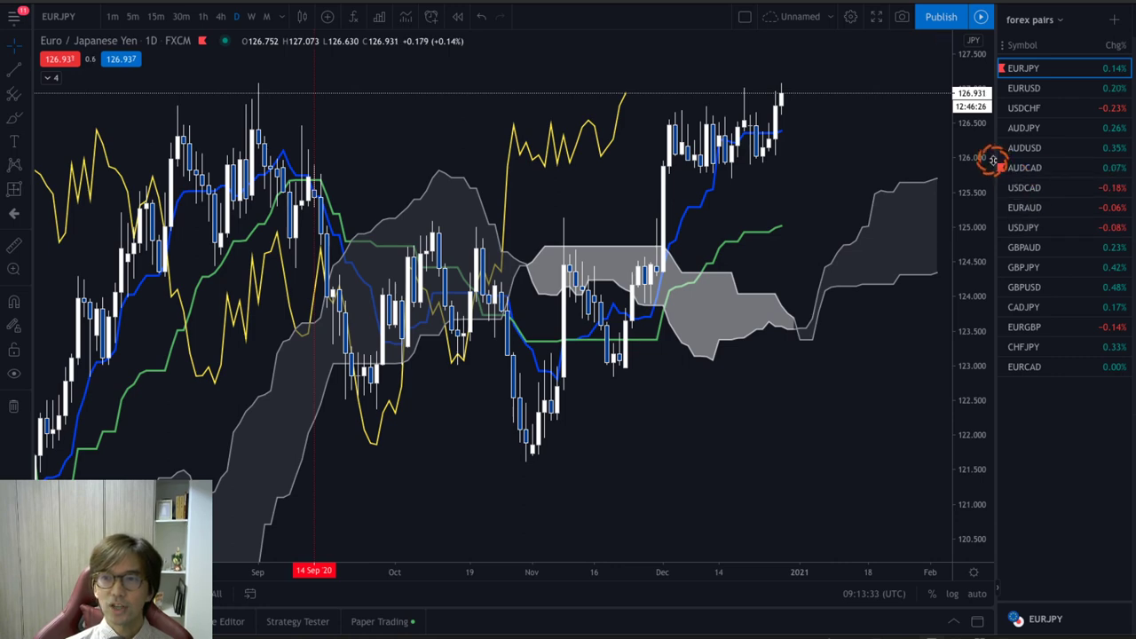
drag(310, 267, 451, 246)
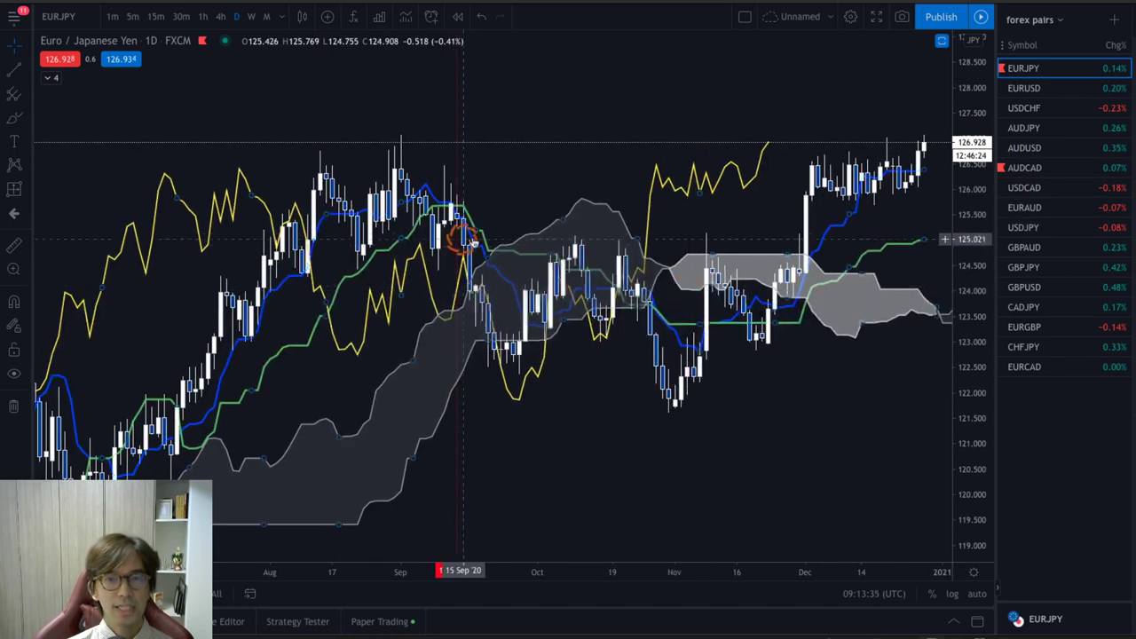
click(582, 248)
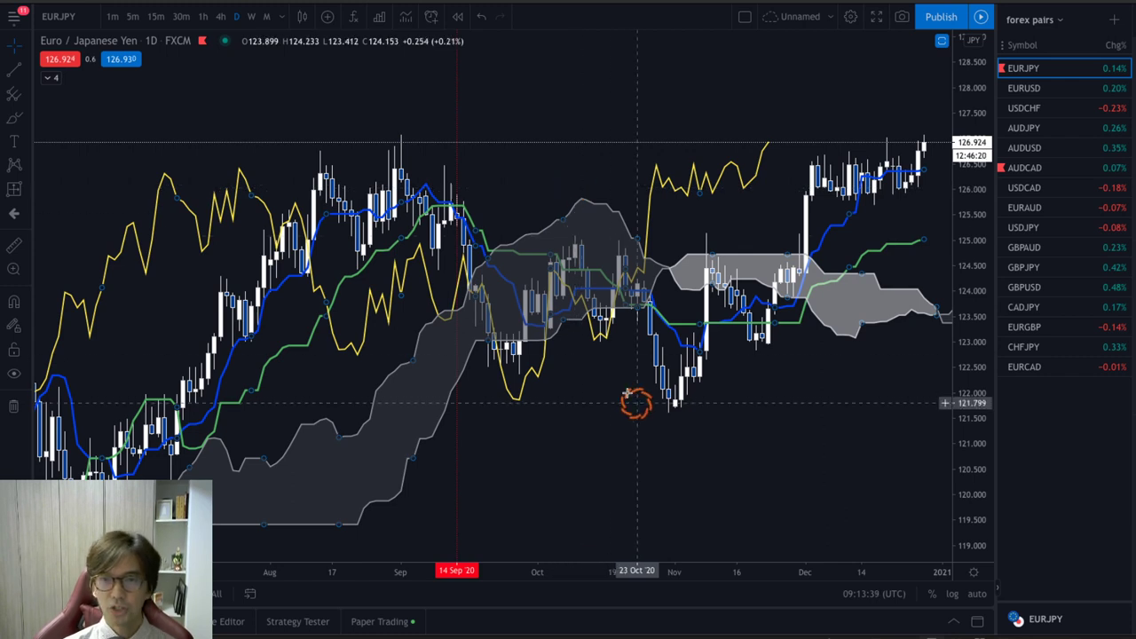
click(457, 16)
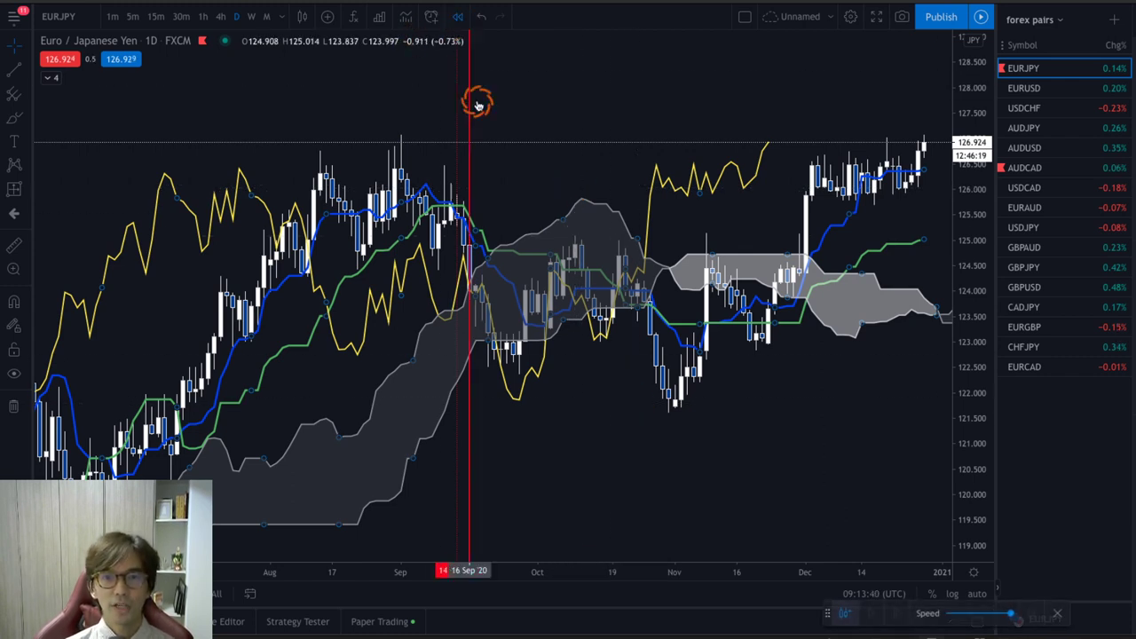
click(463, 233)
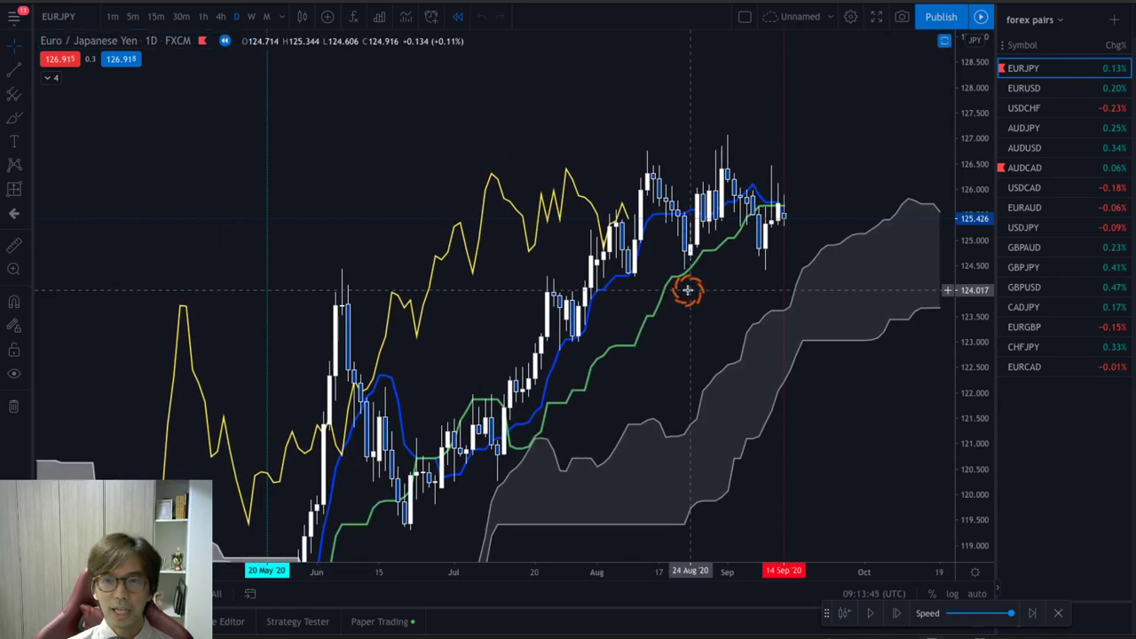
drag(687, 289, 507, 279)
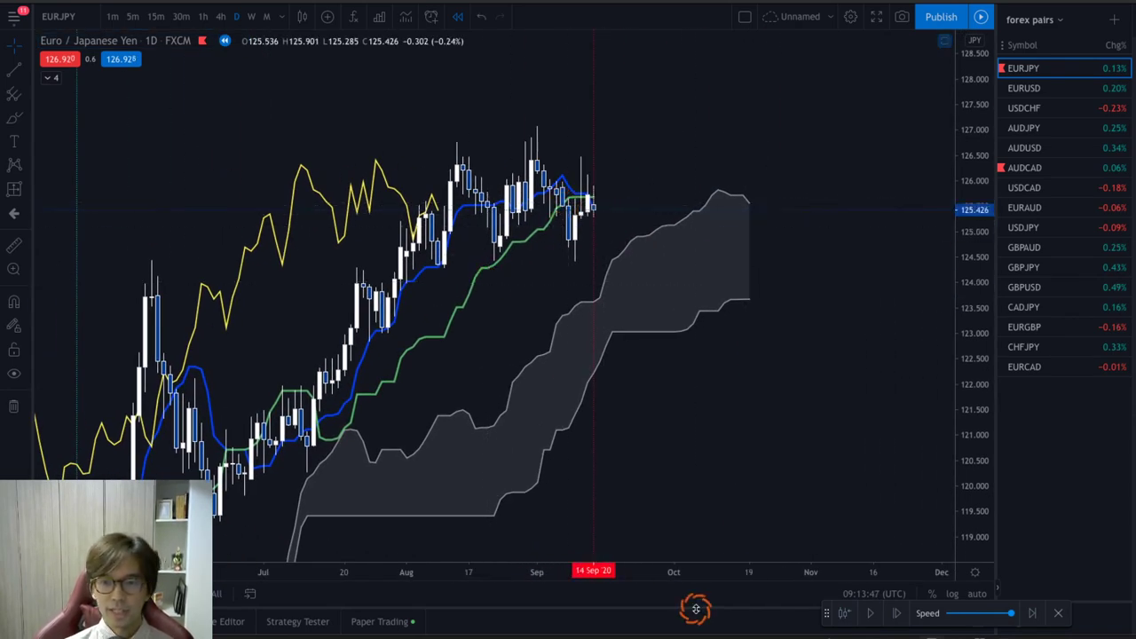
click(898, 615)
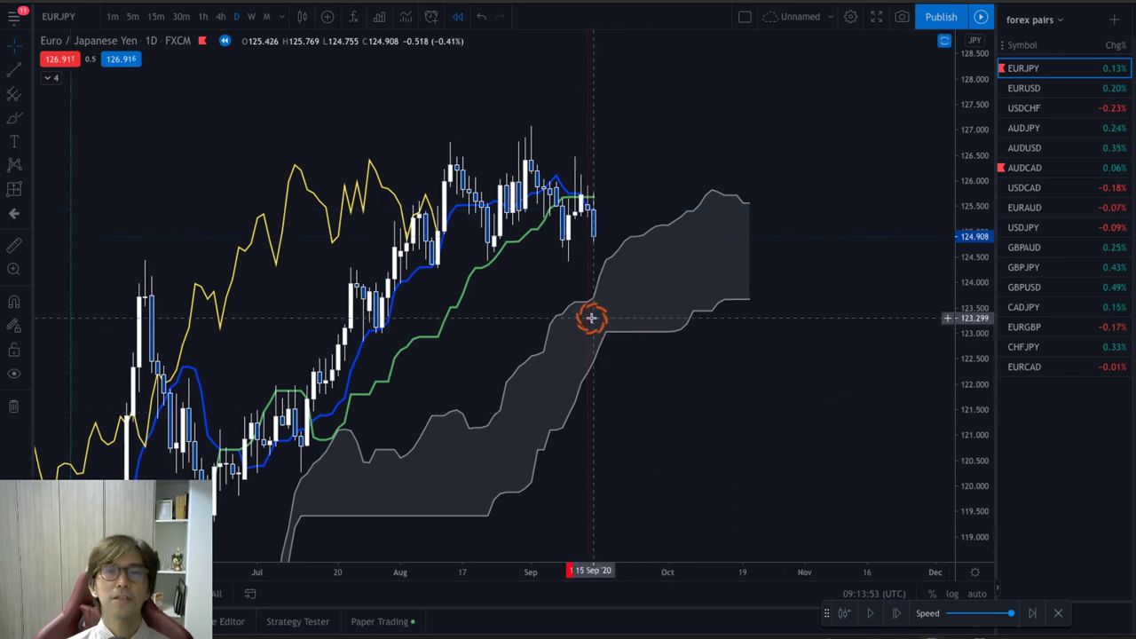
Step: Annotate EURJPY freehand: circle the mid-September blue-green line area and the lagging line, sketch a downward cloud breakout marked 3, then clear the marks
mouse_move(604, 233)
mouse_down()
mouse_move(565, 187)
mouse_move(608, 185)
mouse_move(604, 235)
mouse_up()
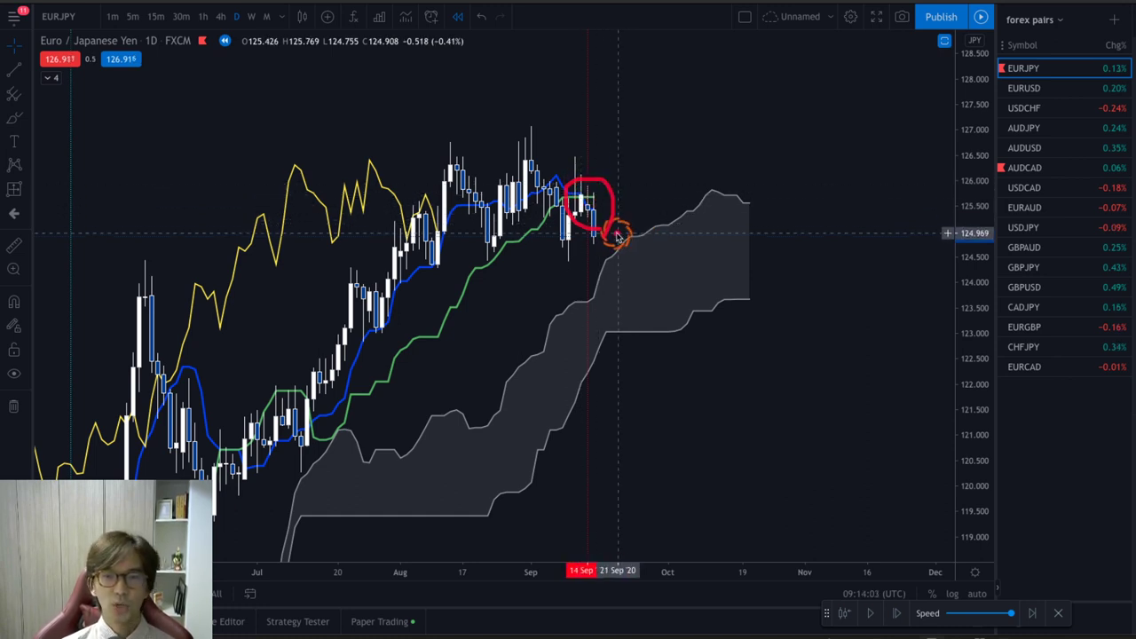
mouse_move(448, 253)
mouse_down()
mouse_move(431, 254)
mouse_move(453, 202)
mouse_move(451, 258)
mouse_up()
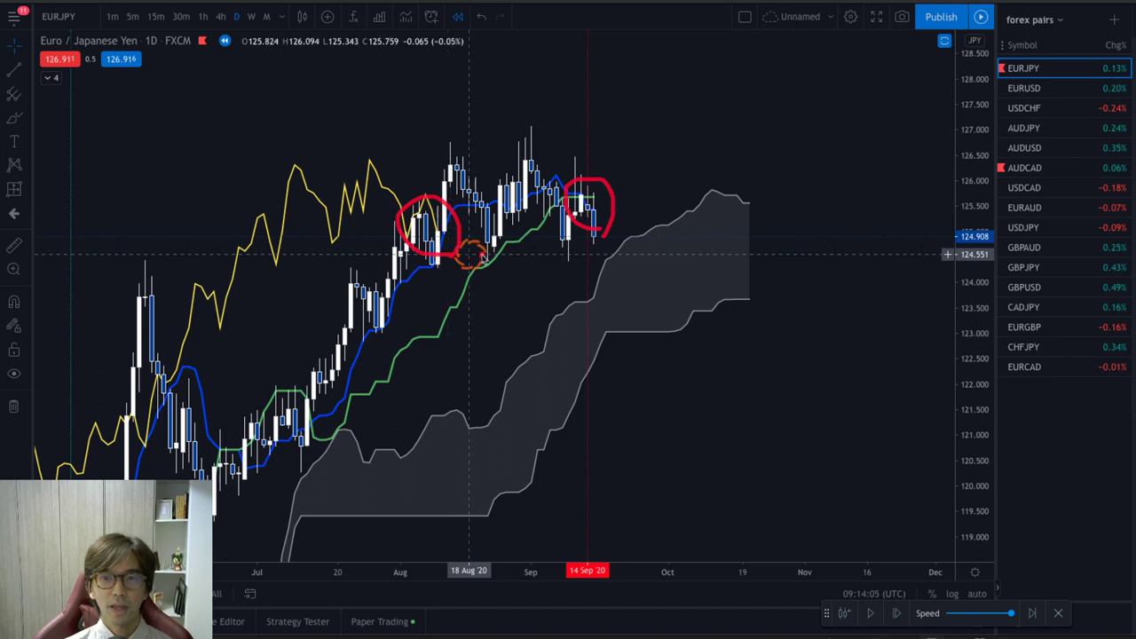
mouse_move(601, 254)
mouse_down()
mouse_move(639, 317)
mouse_move(695, 368)
mouse_move(701, 350)
mouse_move(677, 356)
mouse_move(715, 345)
mouse_move(723, 363)
mouse_move(703, 382)
mouse_move(707, 404)
mouse_move(734, 382)
mouse_move(791, 440)
mouse_up()
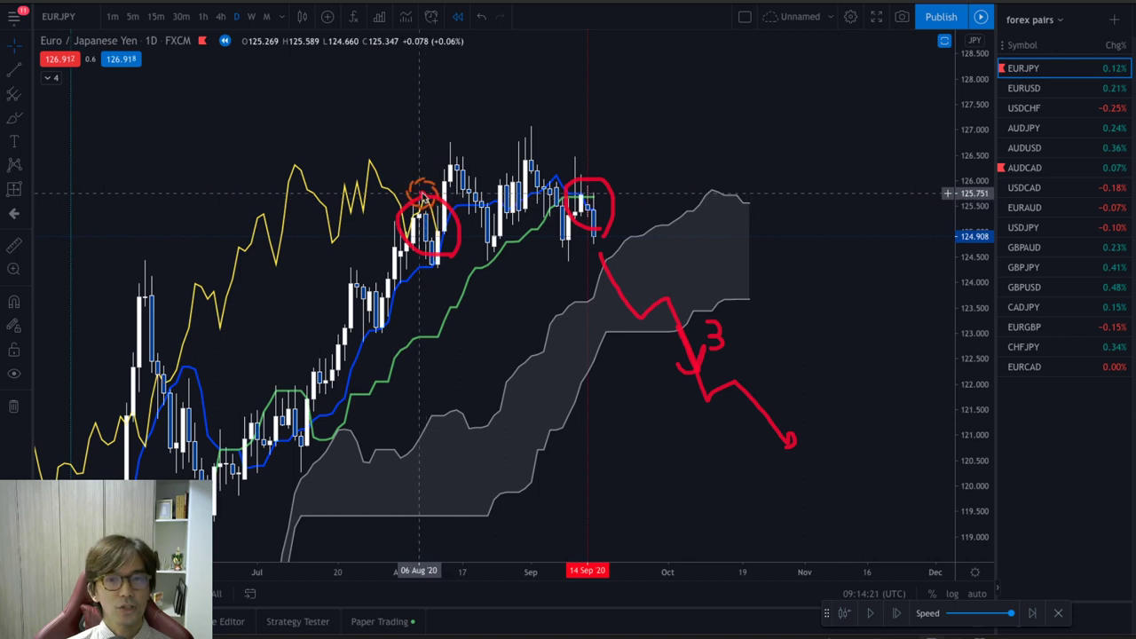
key(Escape)
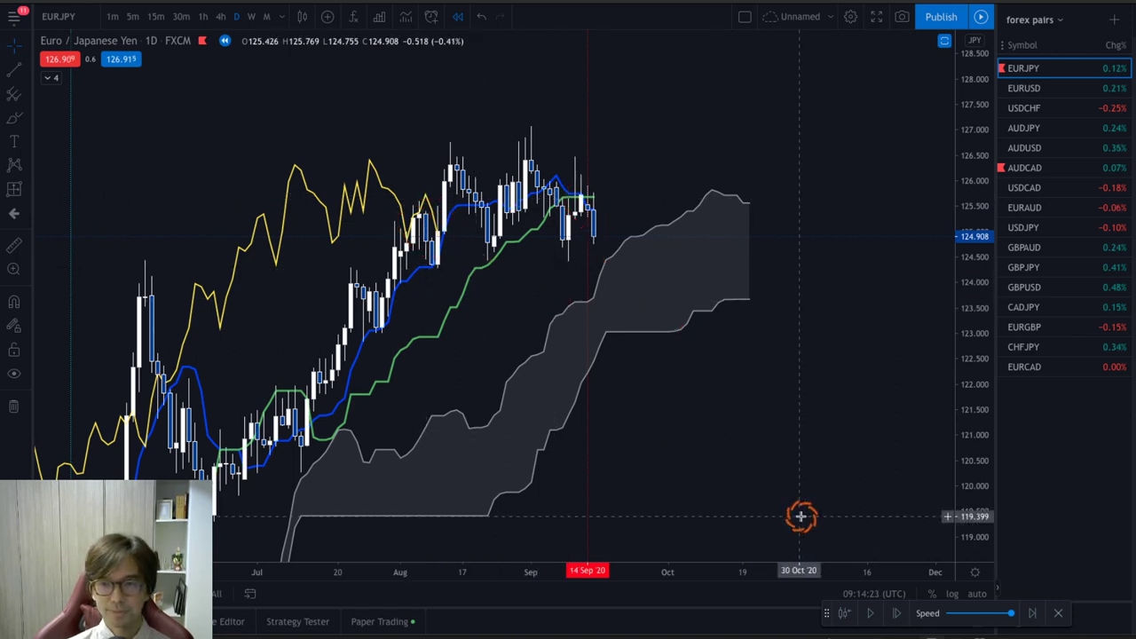
Step: Advance the EURJPY replay bar by bar from 15 September to the 30 September 2020 candle
click(898, 614)
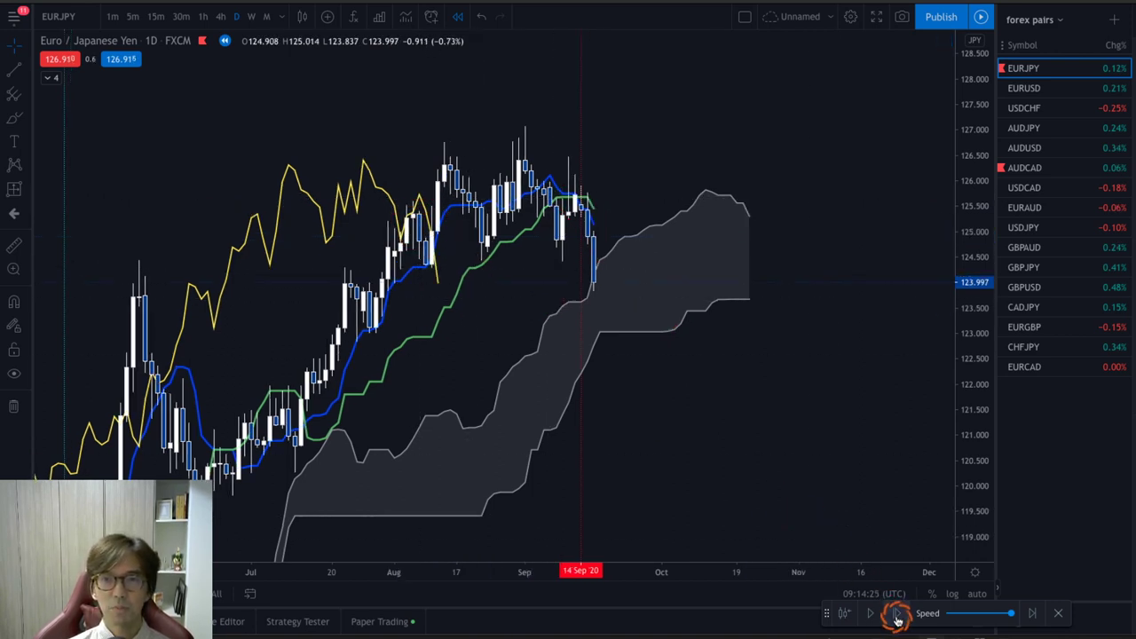
click(897, 615)
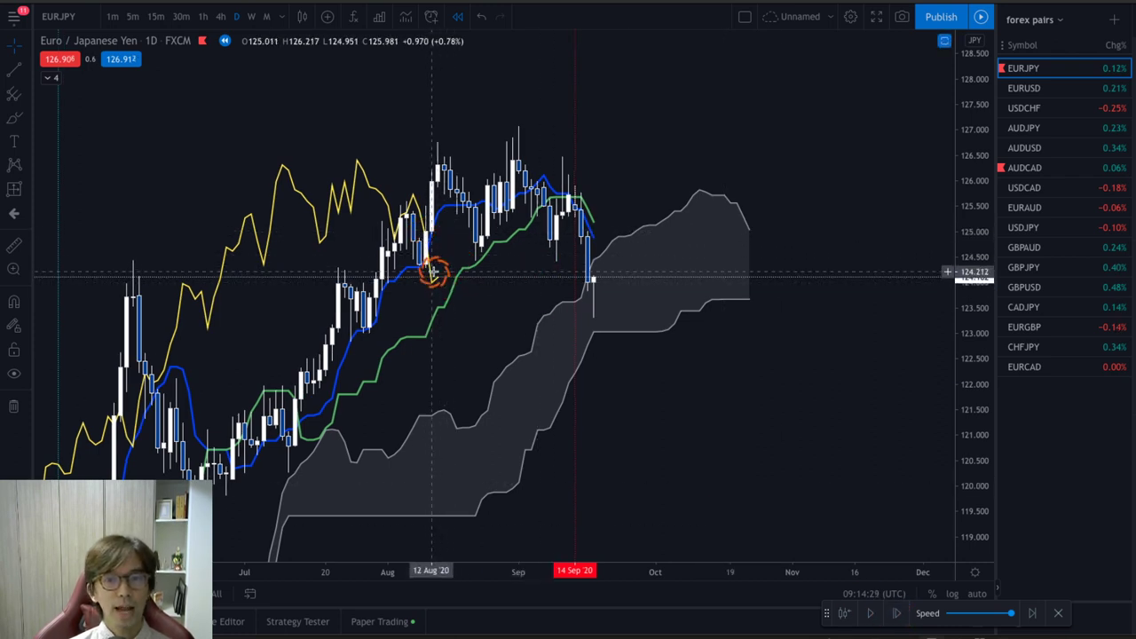
click(900, 613)
click(900, 615)
click(900, 614)
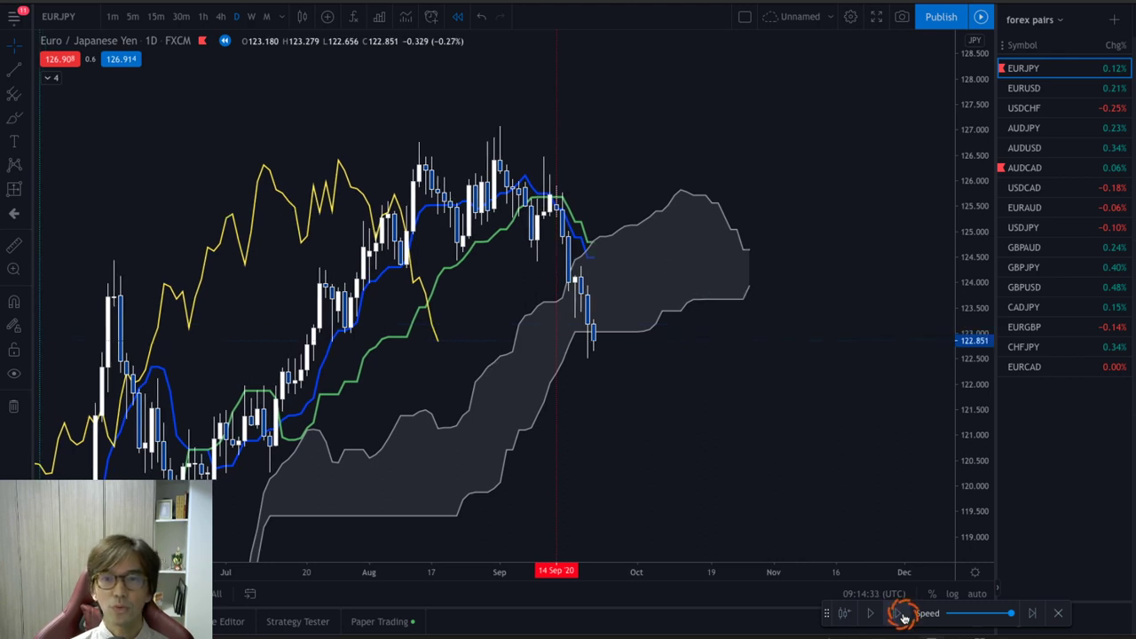
click(882, 624)
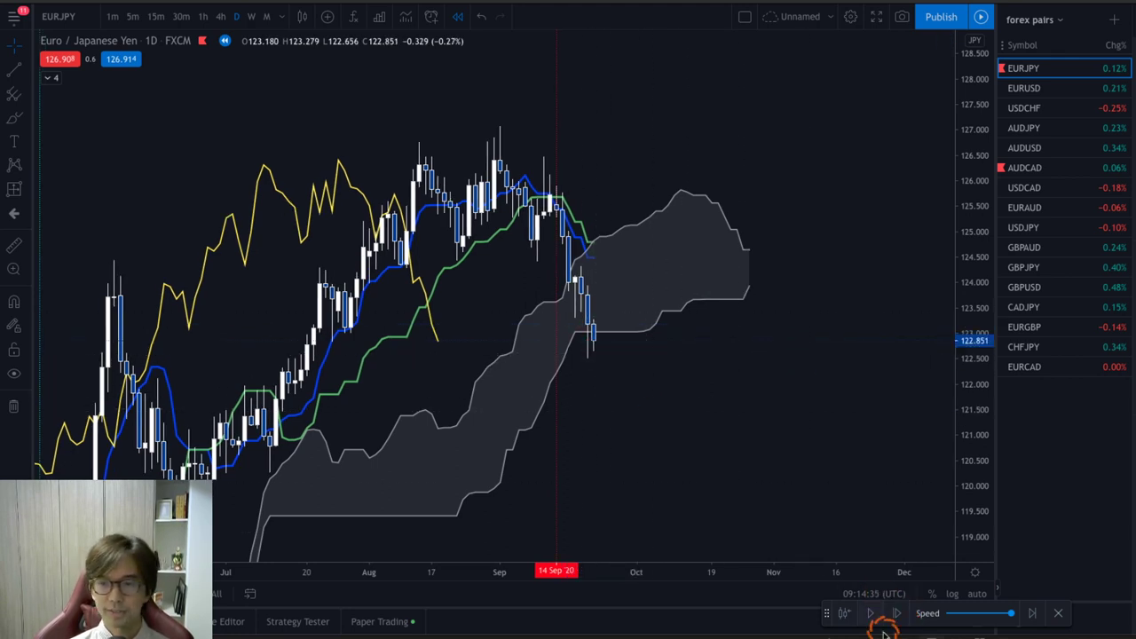
click(896, 614)
click(897, 614)
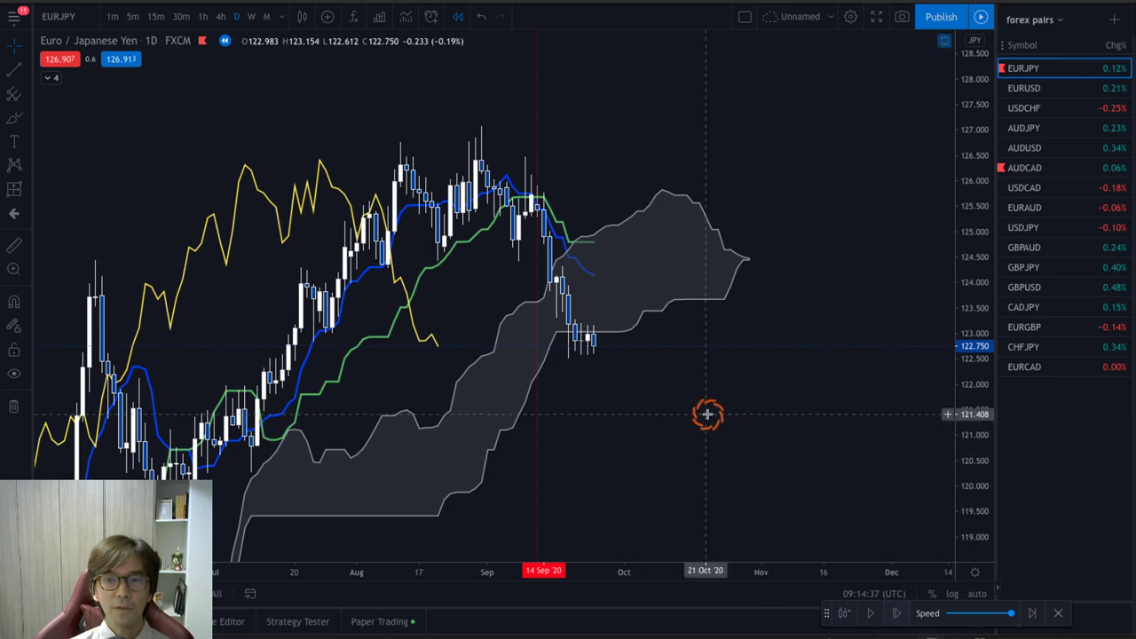
click(898, 614)
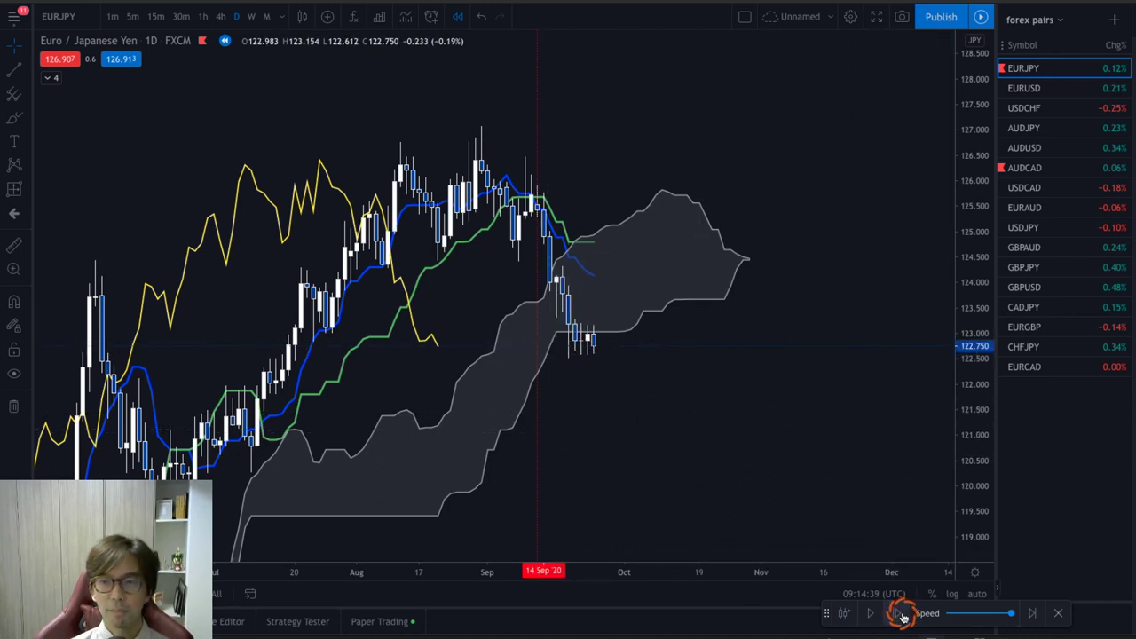
click(902, 614)
click(903, 614)
click(902, 615)
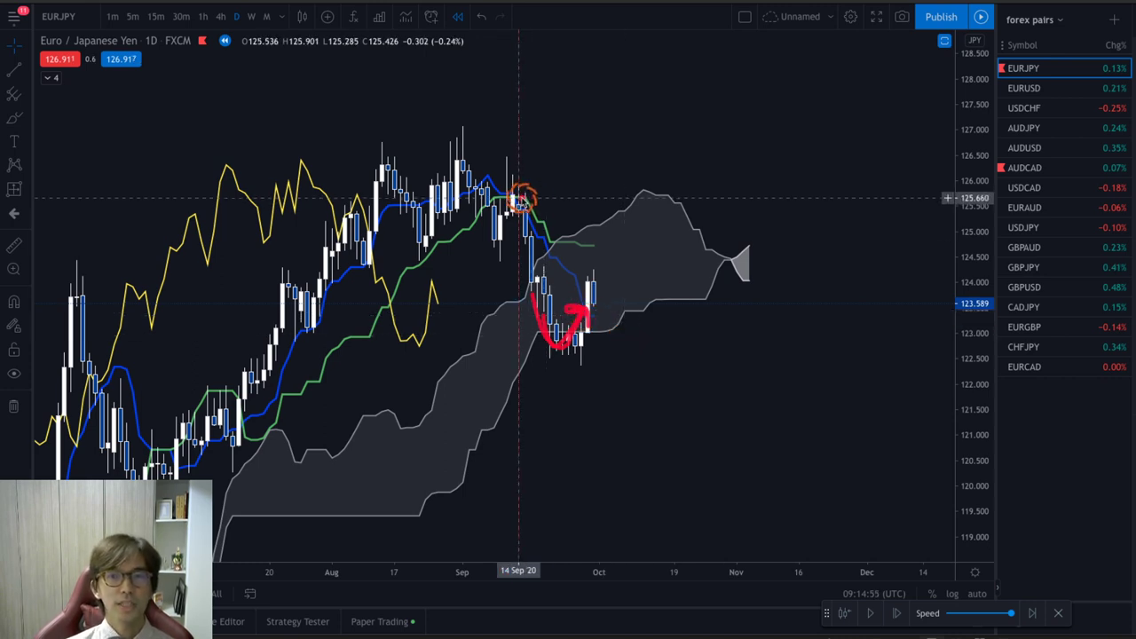
Step: Circle the mid-September line crossover and the lagging line's drop below price on EURJPY, and clear the marks
drag(519, 208, 523, 204)
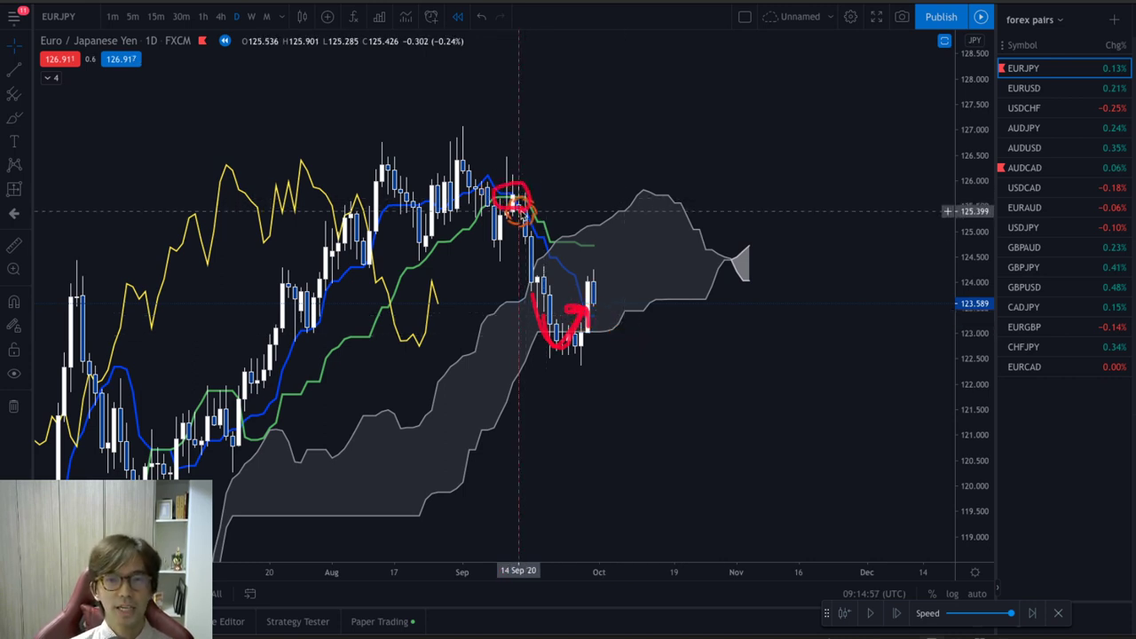
mouse_move(378, 277)
mouse_down()
mouse_move(351, 259)
mouse_move(381, 267)
mouse_up()
click(575, 359)
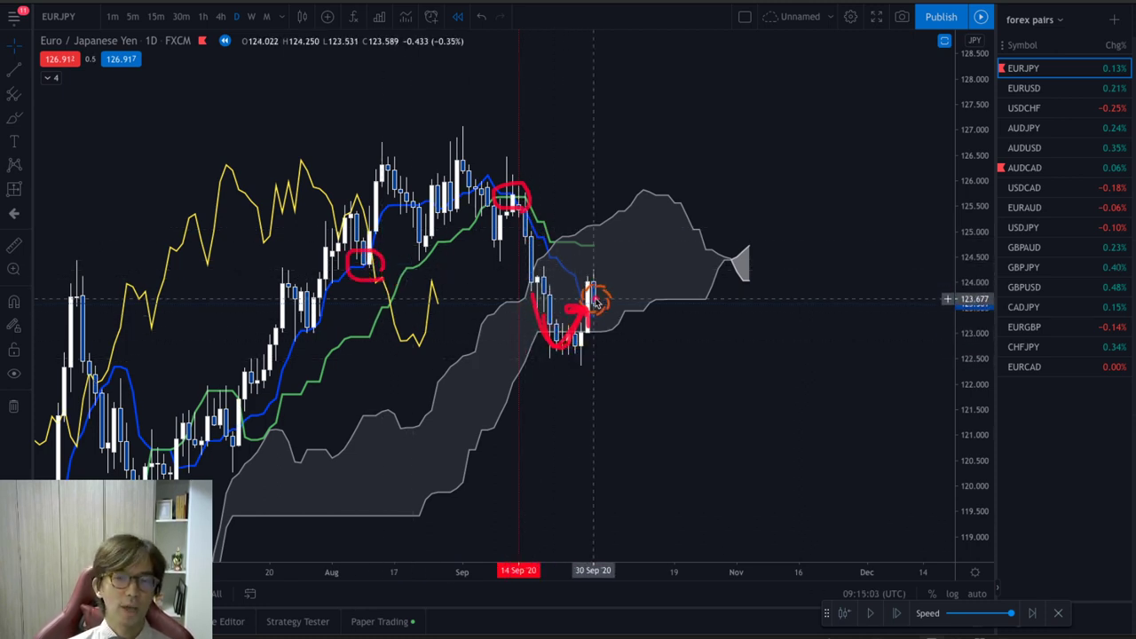
key(Escape)
Step: Cross out the rebound into the cloud, circle both earlier signals, draw a downward arrow from the late-September lows, and clear the marks
mouse_move(554, 335)
mouse_down()
mouse_move(545, 307)
mouse_move(553, 341)
mouse_move(585, 317)
mouse_move(603, 329)
mouse_move(610, 313)
mouse_up()
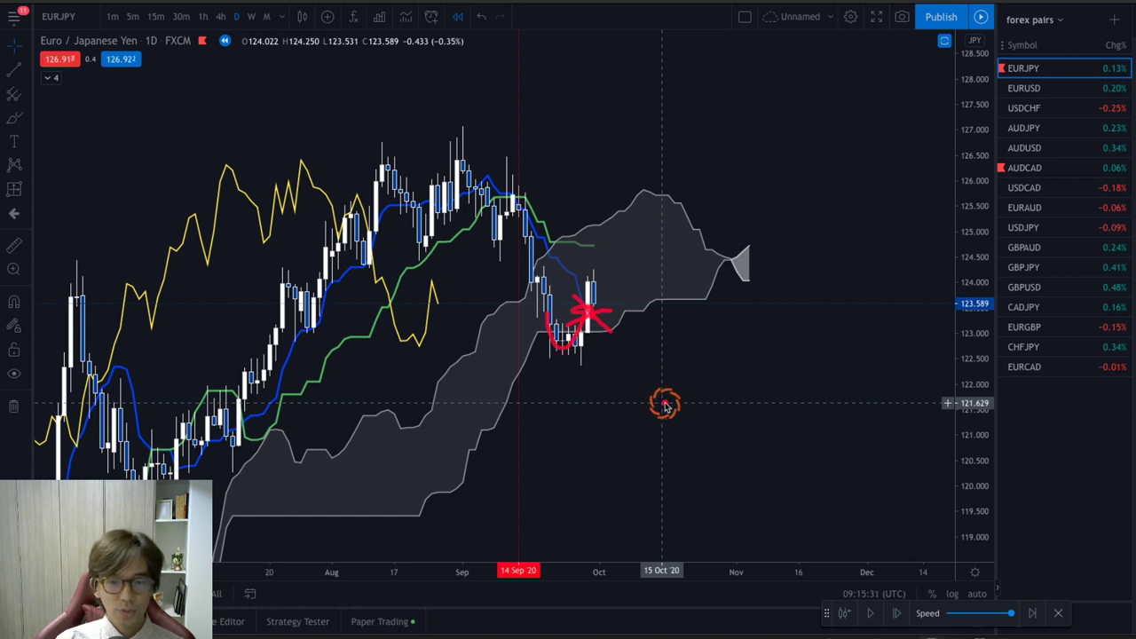
mouse_move(533, 199)
mouse_down()
mouse_move(519, 220)
mouse_move(502, 209)
mouse_move(526, 177)
mouse_move(512, 174)
mouse_up()
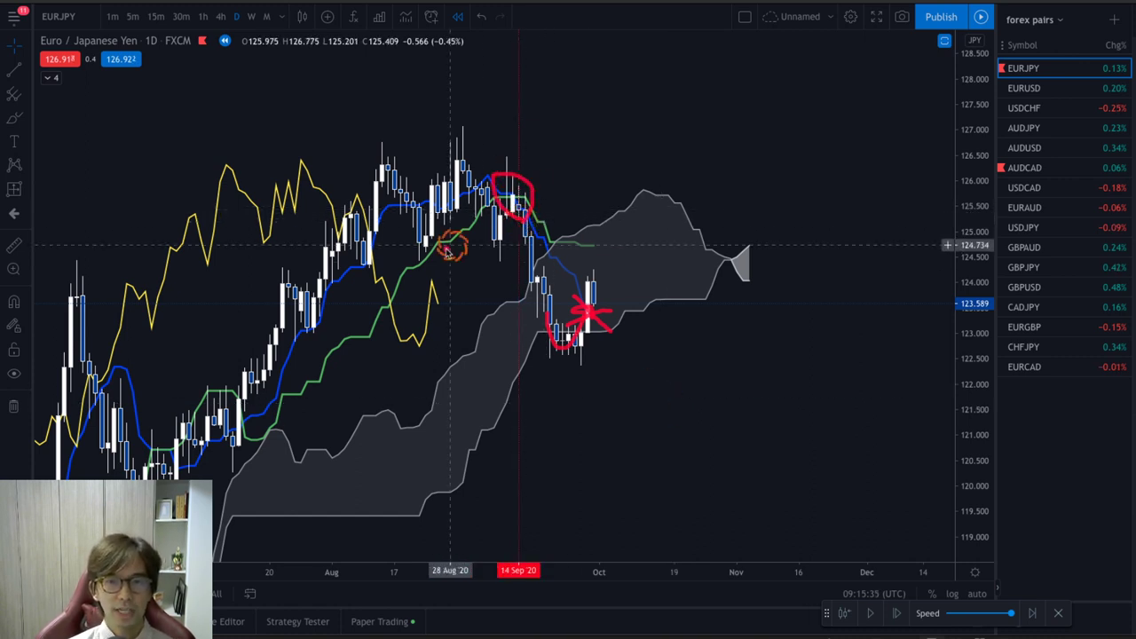
drag(363, 282, 378, 268)
mouse_move(575, 348)
mouse_down()
mouse_move(549, 330)
mouse_move(549, 301)
mouse_move(593, 313)
mouse_up()
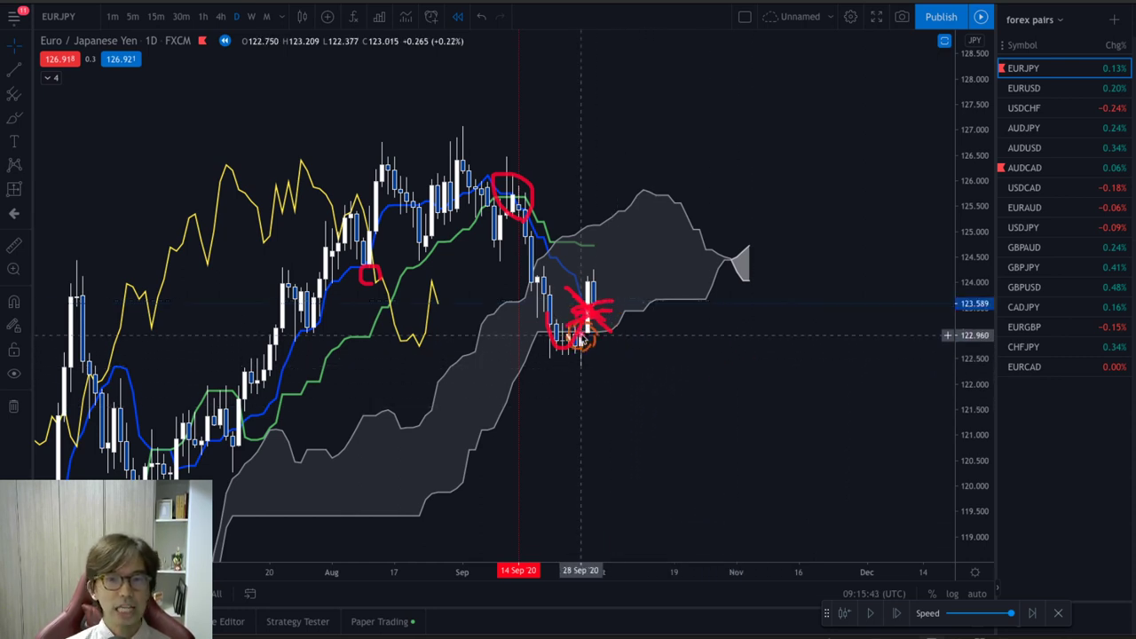
drag(584, 346, 646, 402)
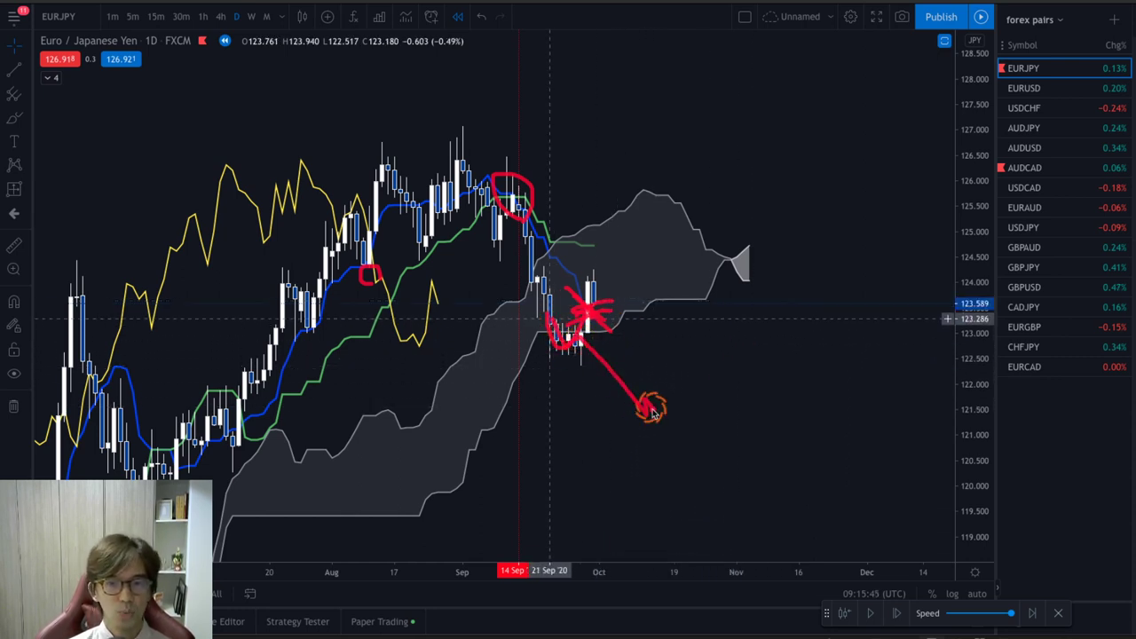
key(Escape)
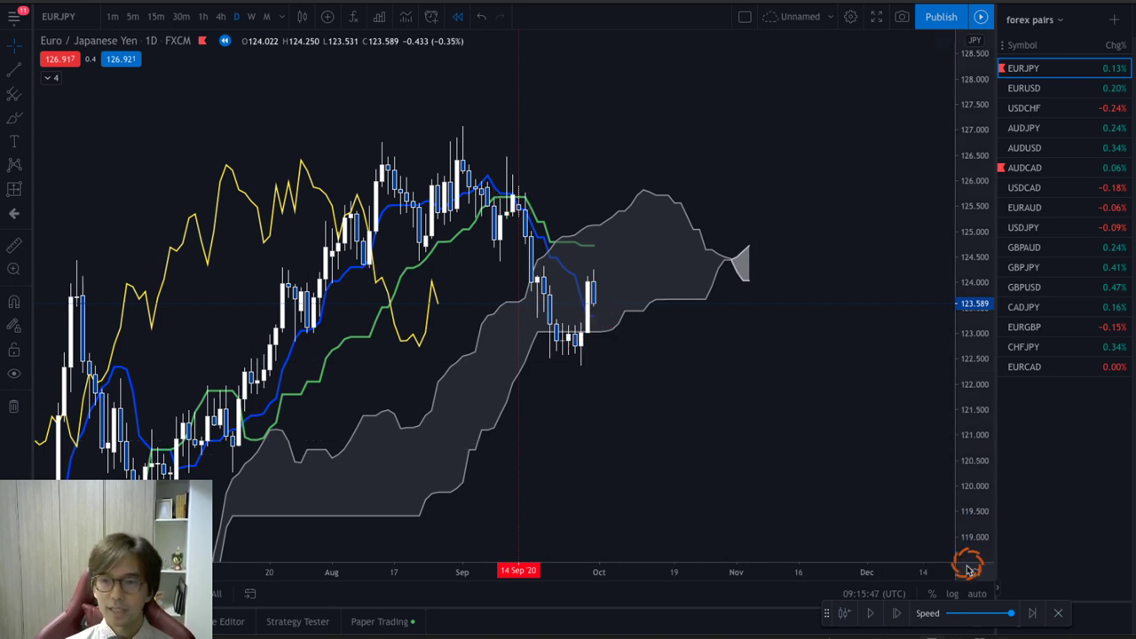
Step: Advance the EURJPY replay bar by bar to 19 October 2020 and circle the candle closing back inside the cloud
click(895, 612)
click(896, 613)
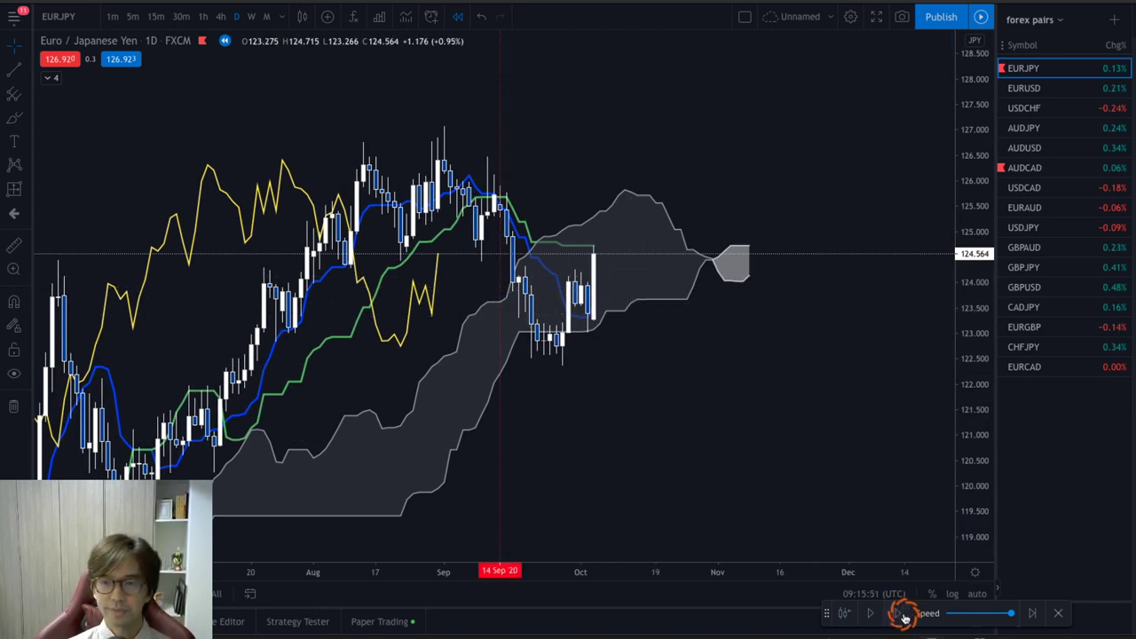
click(895, 613)
click(896, 612)
click(896, 613)
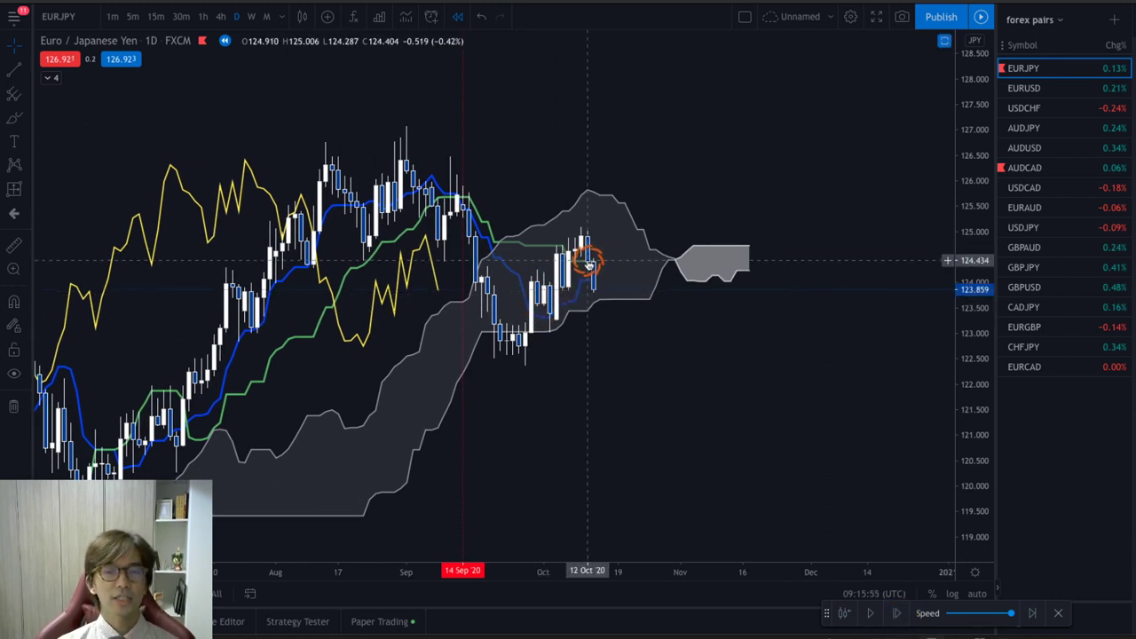
click(895, 612)
click(896, 613)
click(895, 612)
click(896, 612)
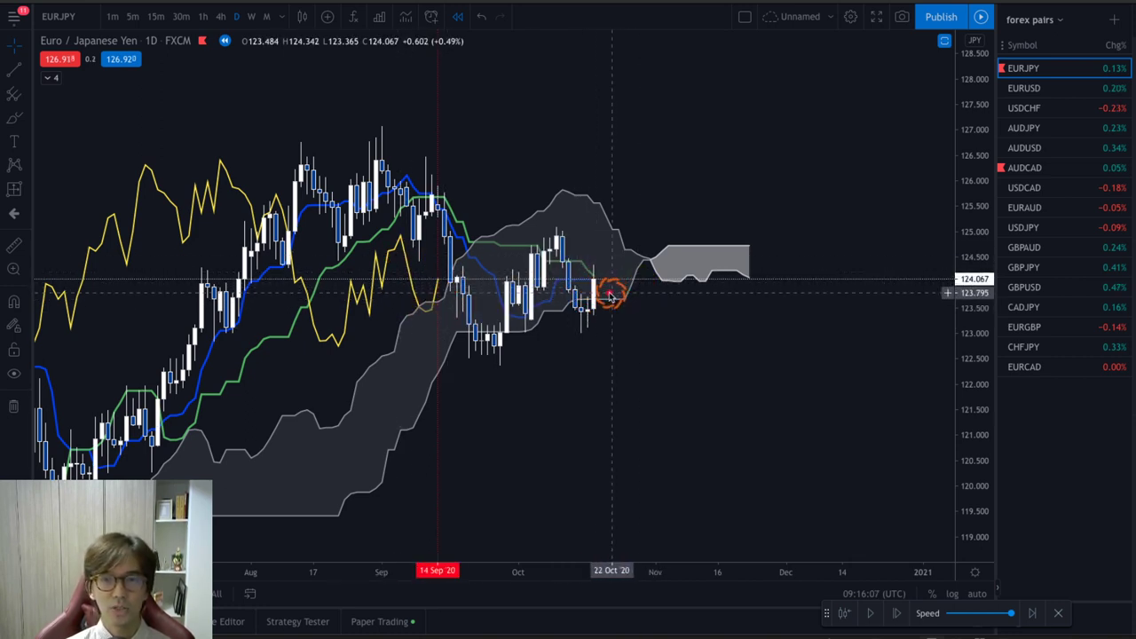
drag(604, 262, 609, 282)
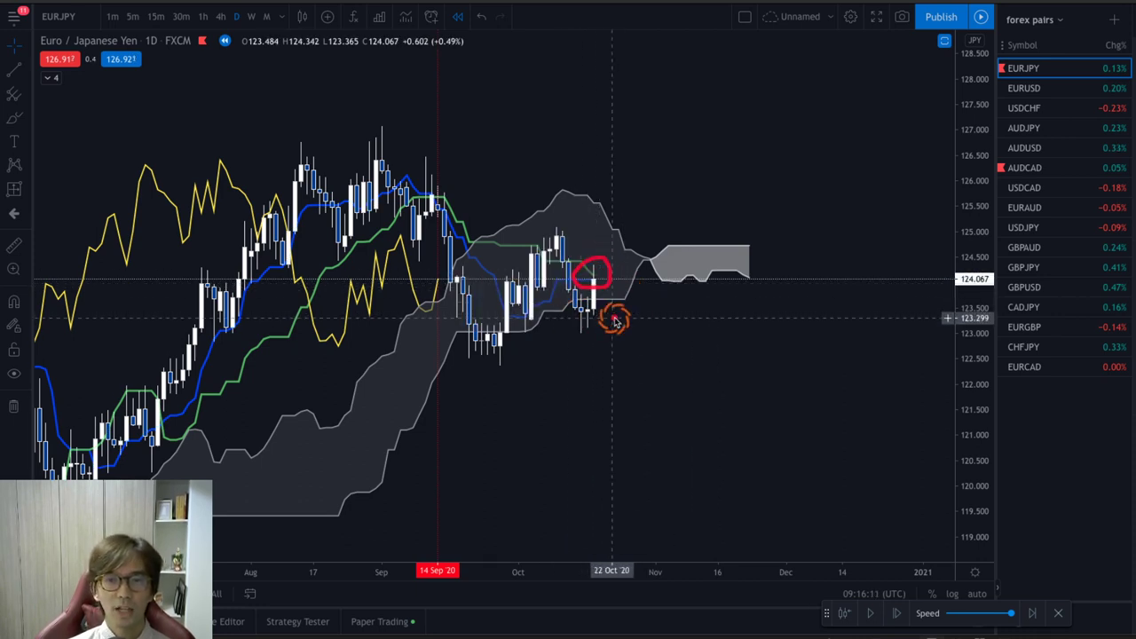
Step: Advance the EURJPY replay bar by bar from 19 October to the 30 October 2020 candle
click(897, 613)
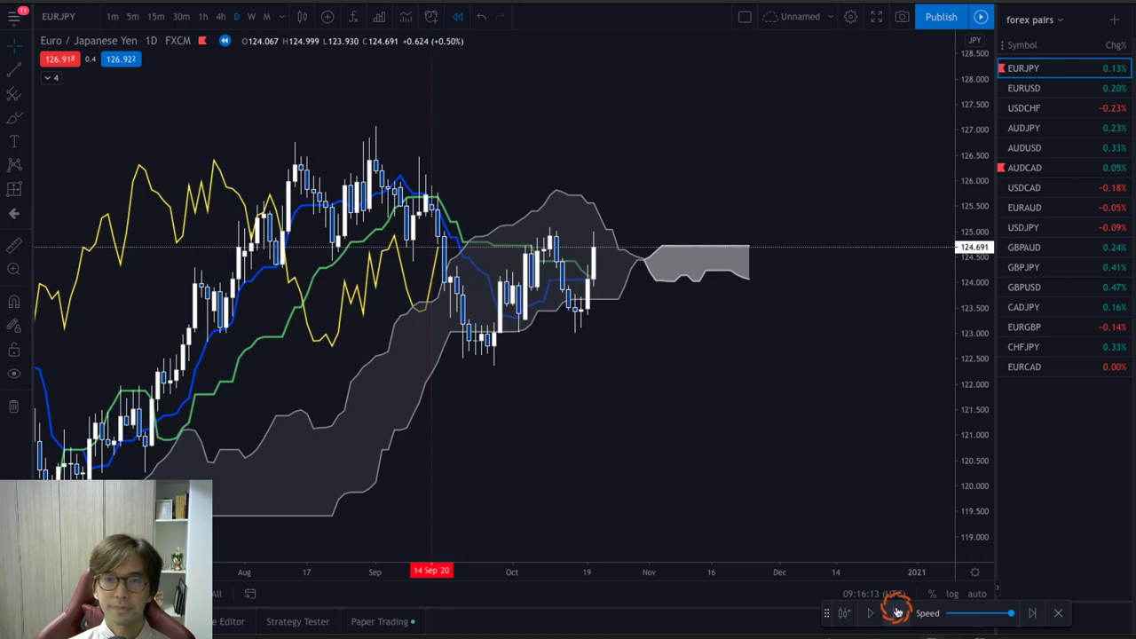
click(897, 612)
click(897, 613)
click(897, 612)
click(896, 613)
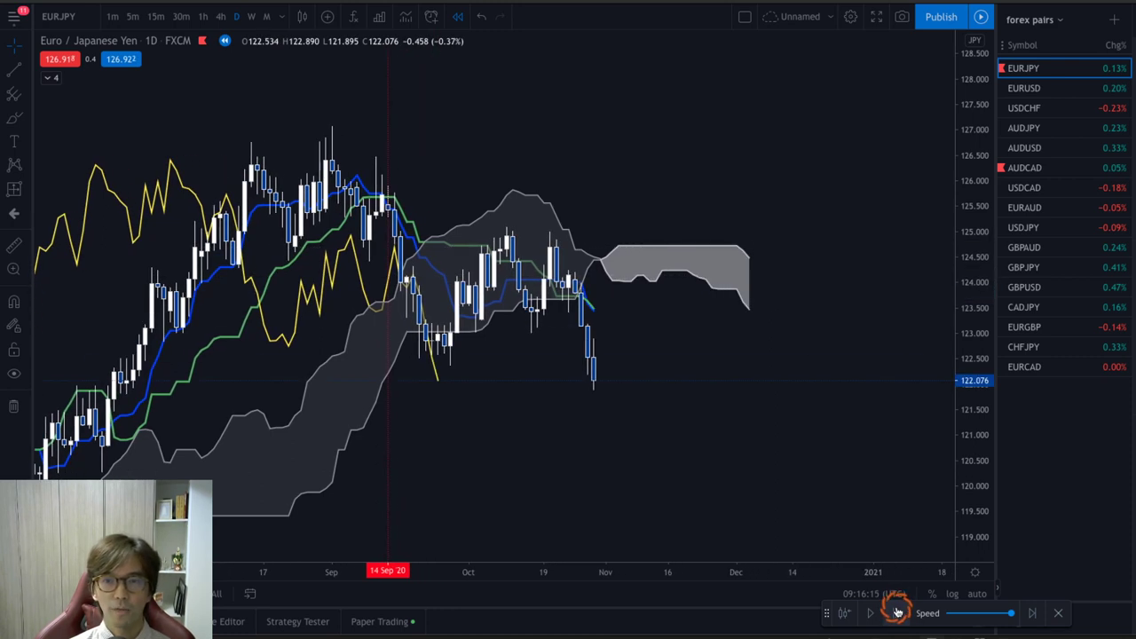
click(896, 612)
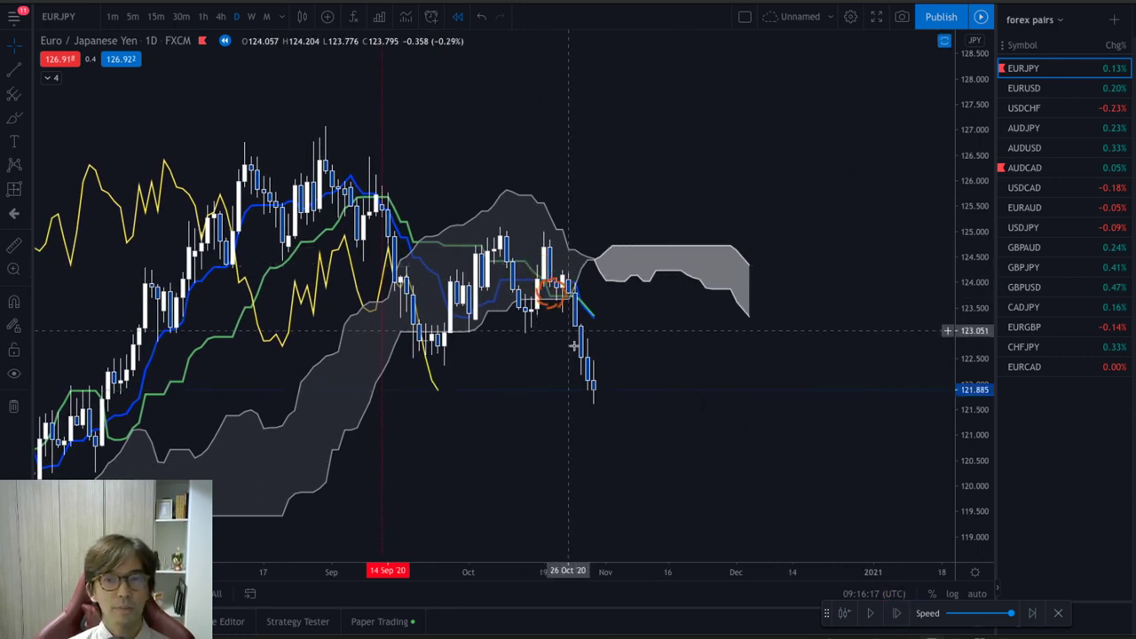
Step: Place a horizontal line at about 122.386 under the late-September low and circle the late-October candles breaking below it
click(489, 364)
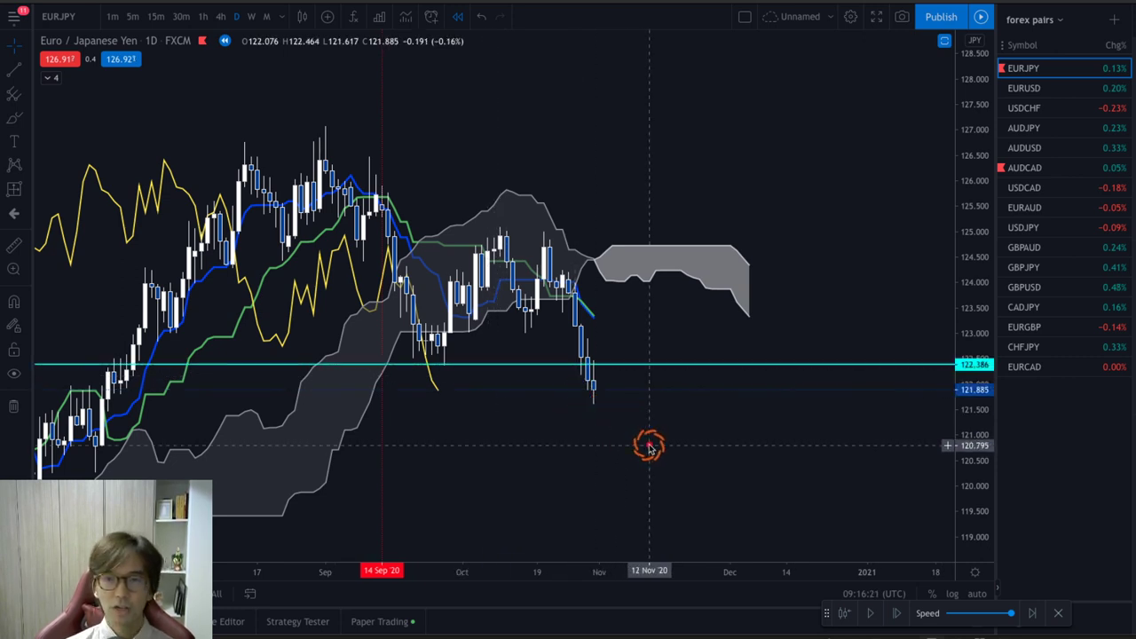
drag(585, 413, 579, 376)
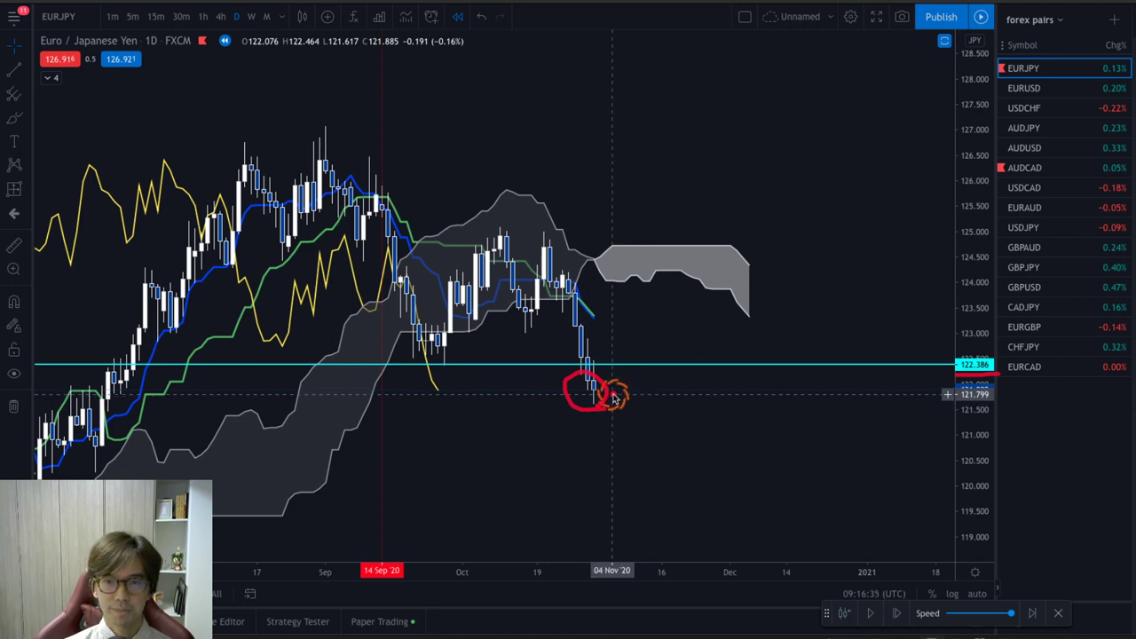
drag(373, 326, 540, 328)
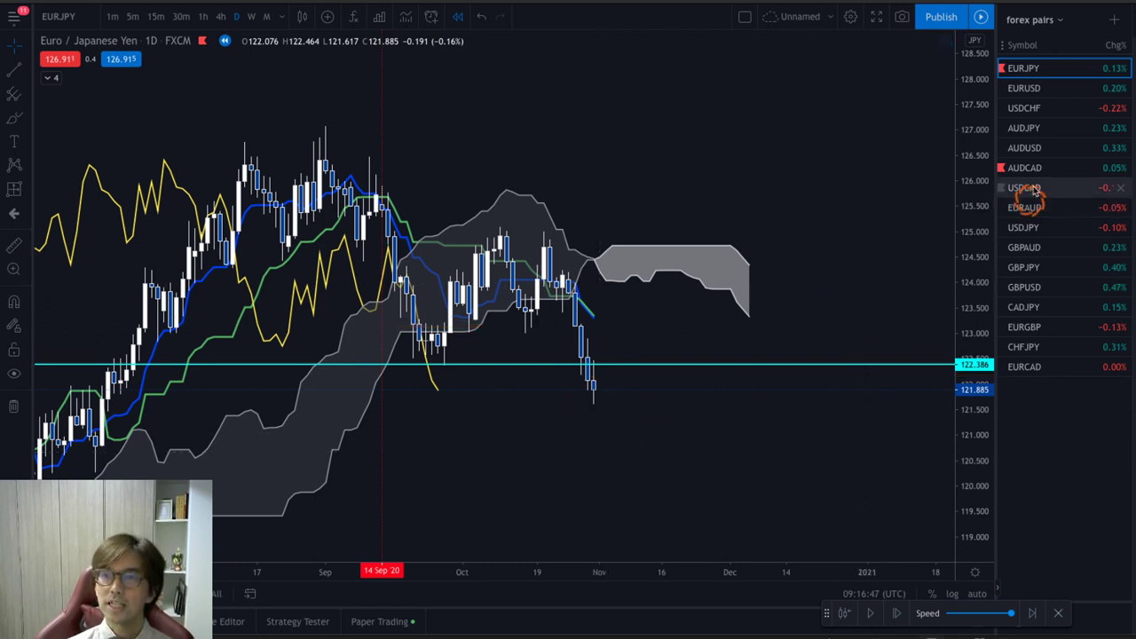
Step: Switch to the EURUSD chart and start a bar replay cut off in mid-September 2020
click(1025, 89)
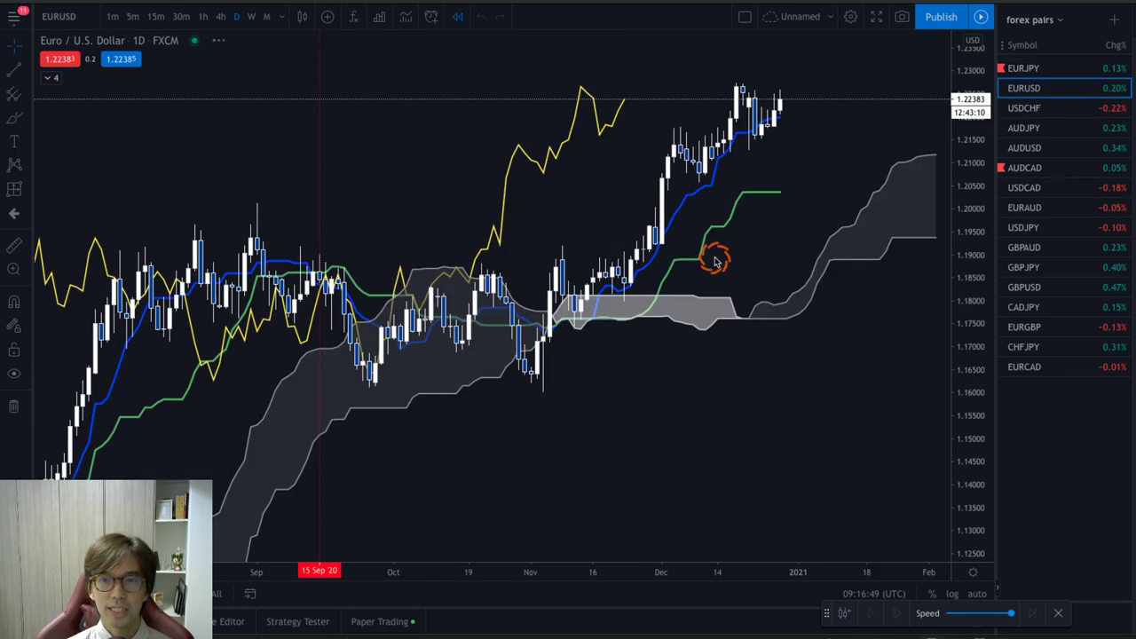
scroll(621, 283, up, 2)
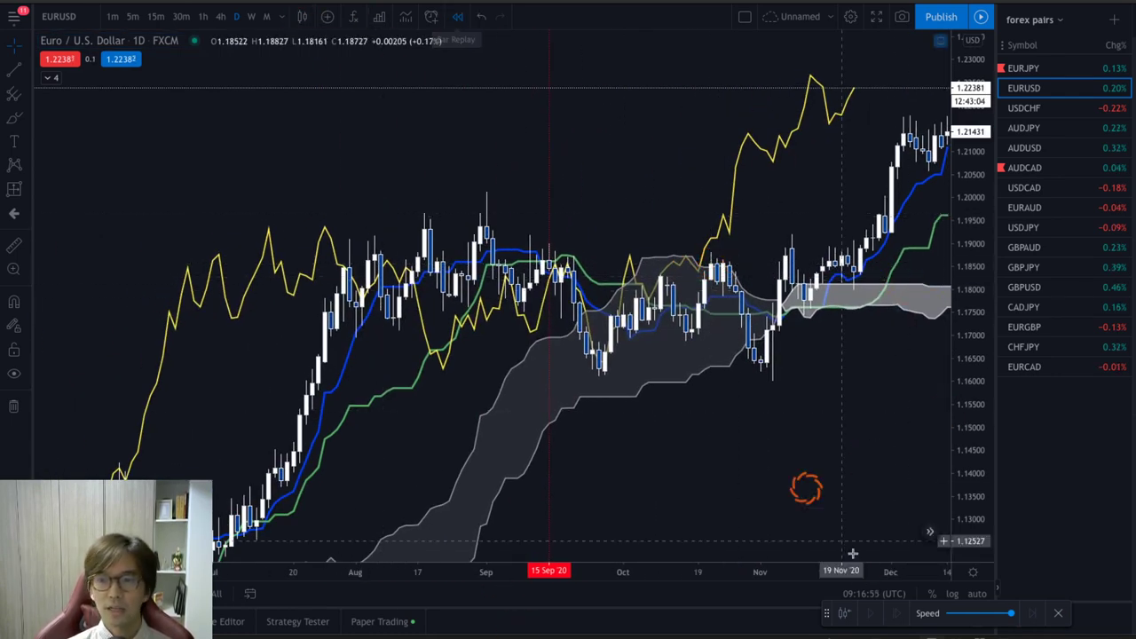
click(457, 16)
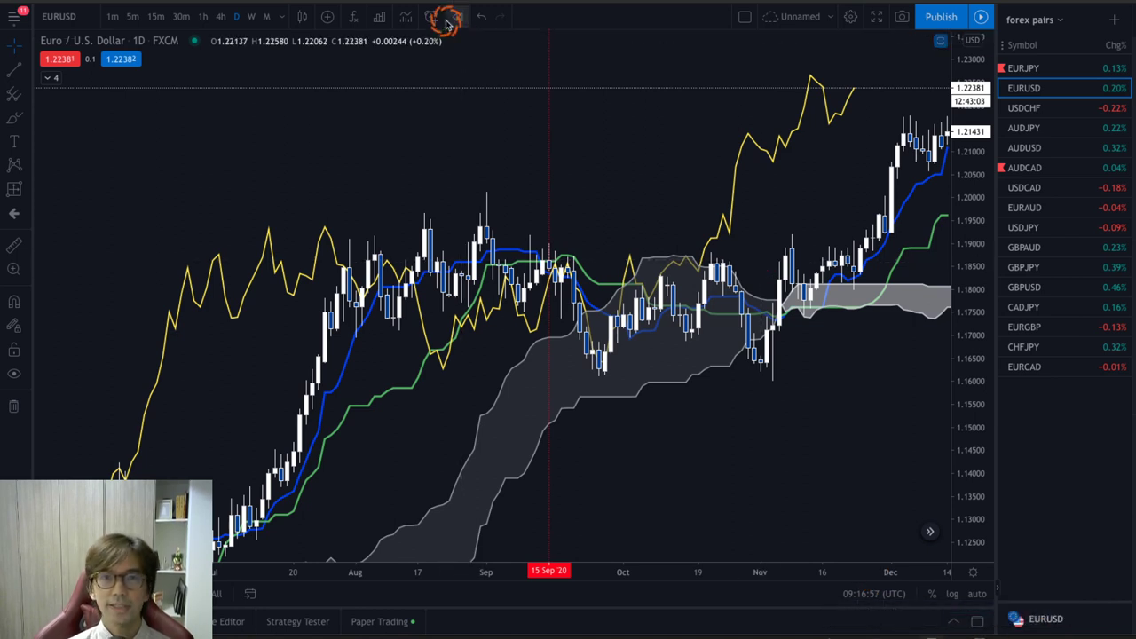
click(569, 376)
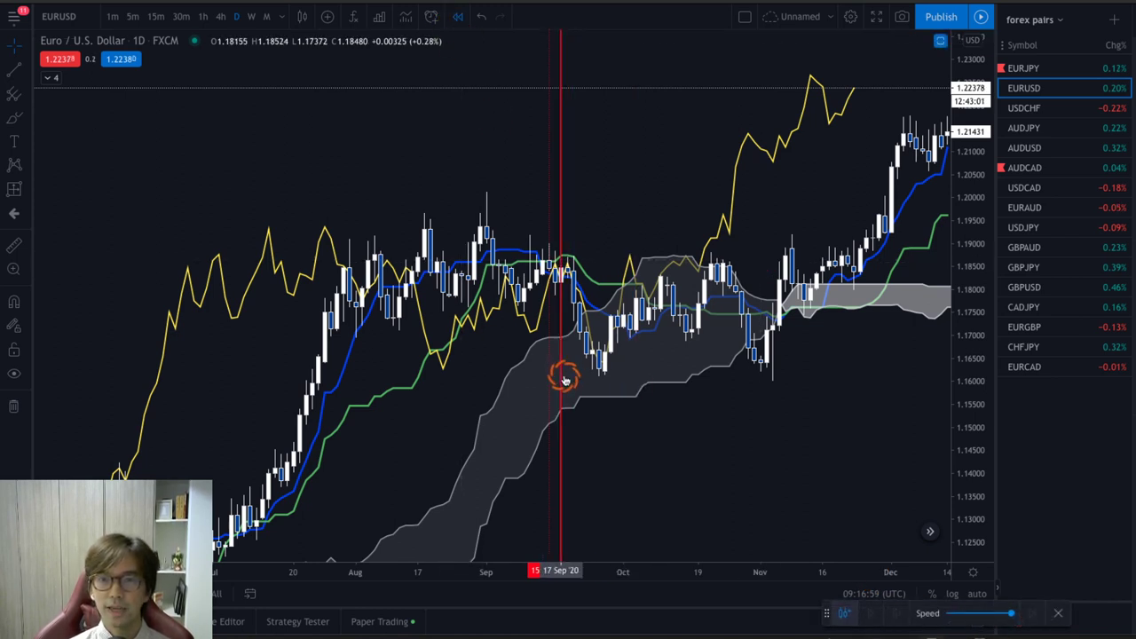
click(657, 482)
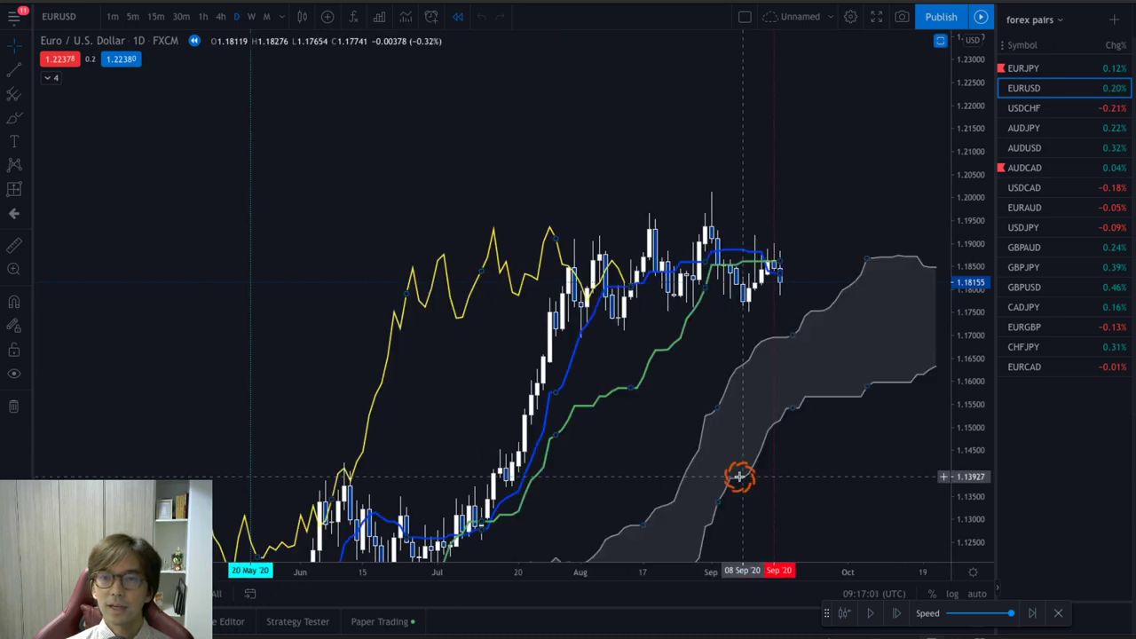
Step: Circle the mid-September conversion and base line cross, draw downward arrows from it and from the lagging span, and clear the marks
mouse_move(518, 279)
mouse_down()
mouse_move(498, 268)
mouse_move(503, 238)
mouse_move(559, 251)
mouse_move(515, 286)
mouse_up()
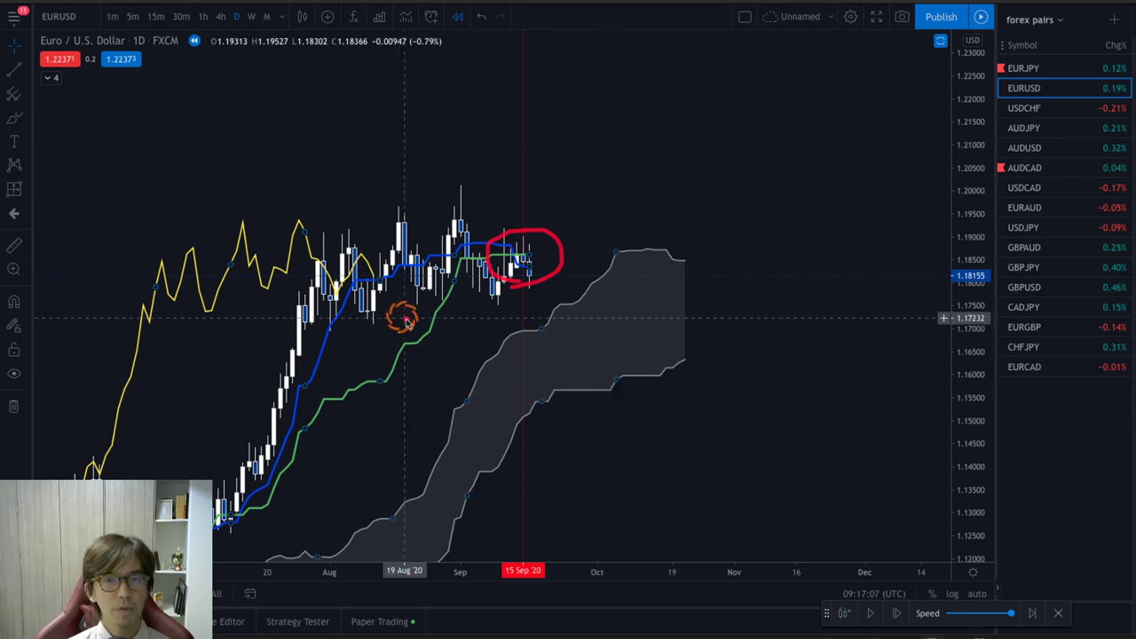
drag(601, 349, 587, 359)
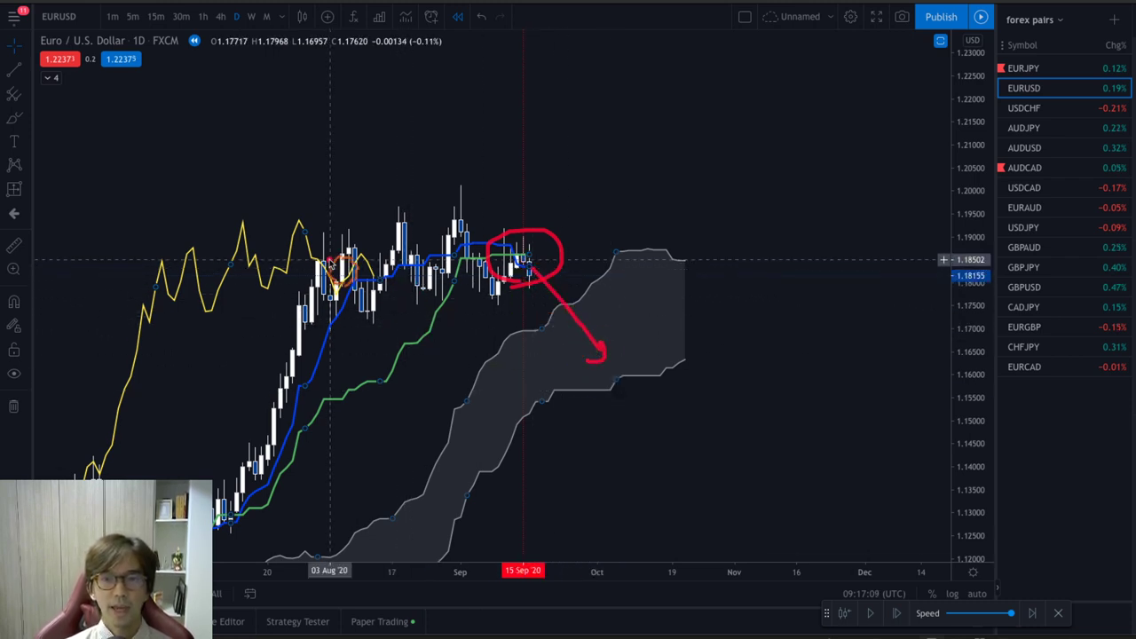
drag(366, 265, 401, 310)
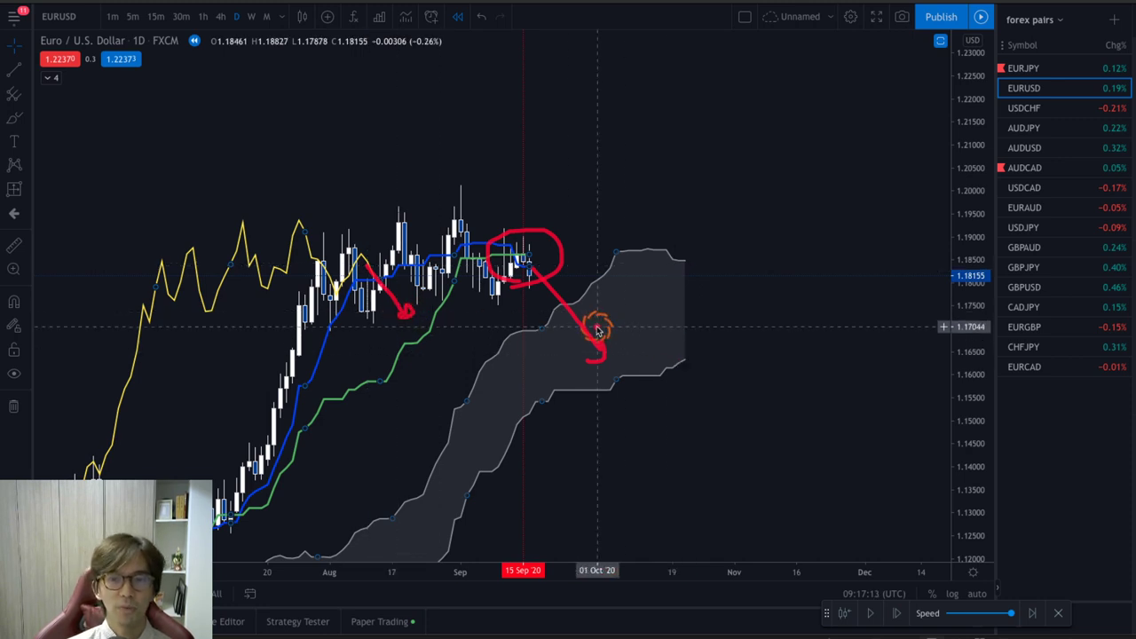
drag(601, 349, 747, 464)
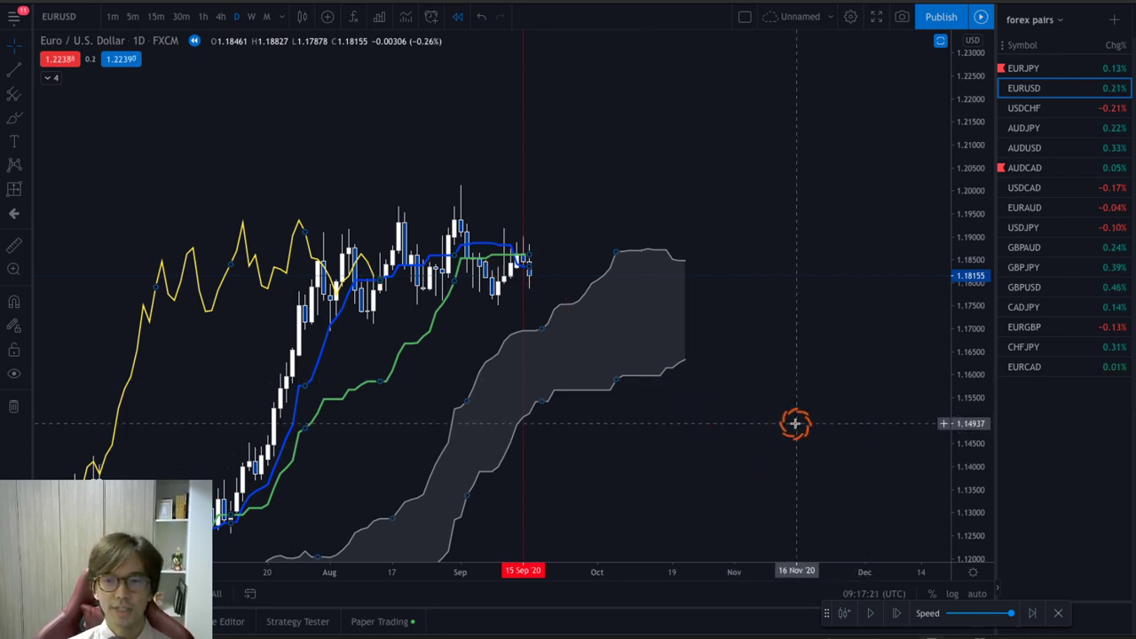
Step: Advance the EURUSD replay bar by bar to the 22 September 2020 candle
click(895, 615)
click(897, 626)
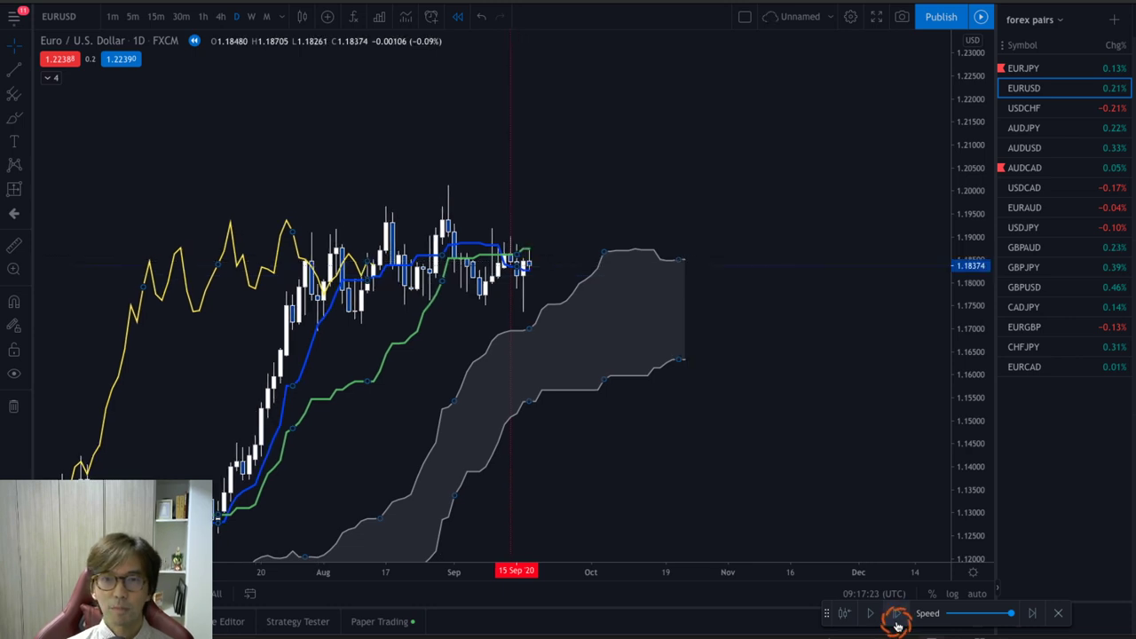
click(898, 626)
click(898, 626)
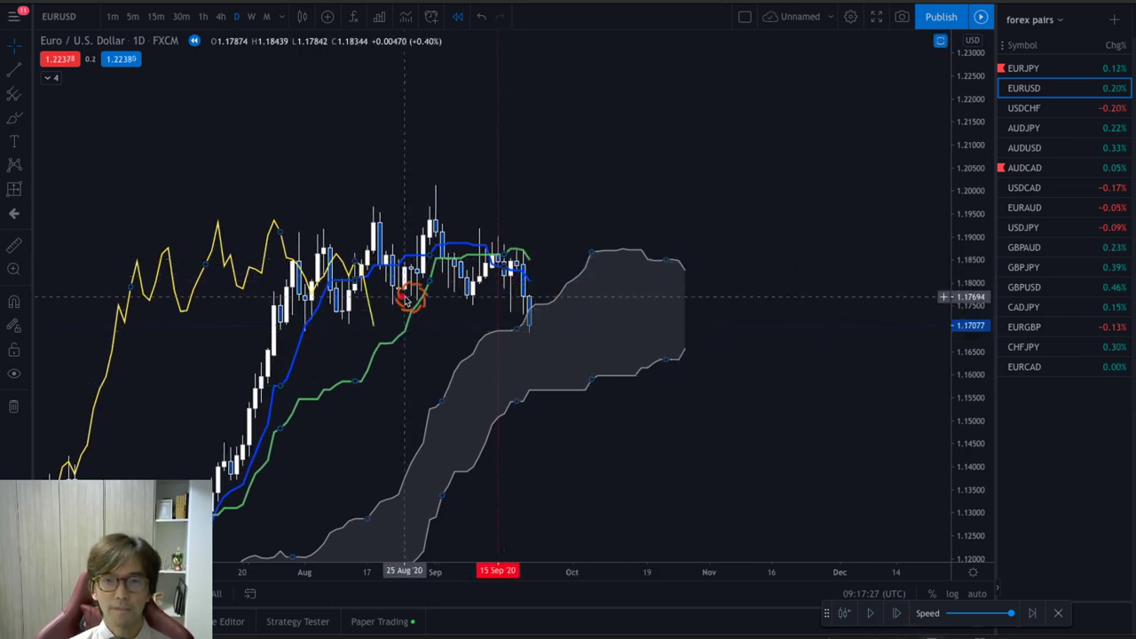
Step: Circle the mid-September line cross and the lagging span break, number them 1 and 2, draw a downward arrow from the latest candle, and clear the marks
mouse_move(383, 334)
mouse_down()
mouse_move(354, 331)
mouse_move(390, 273)
mouse_move(388, 353)
mouse_up()
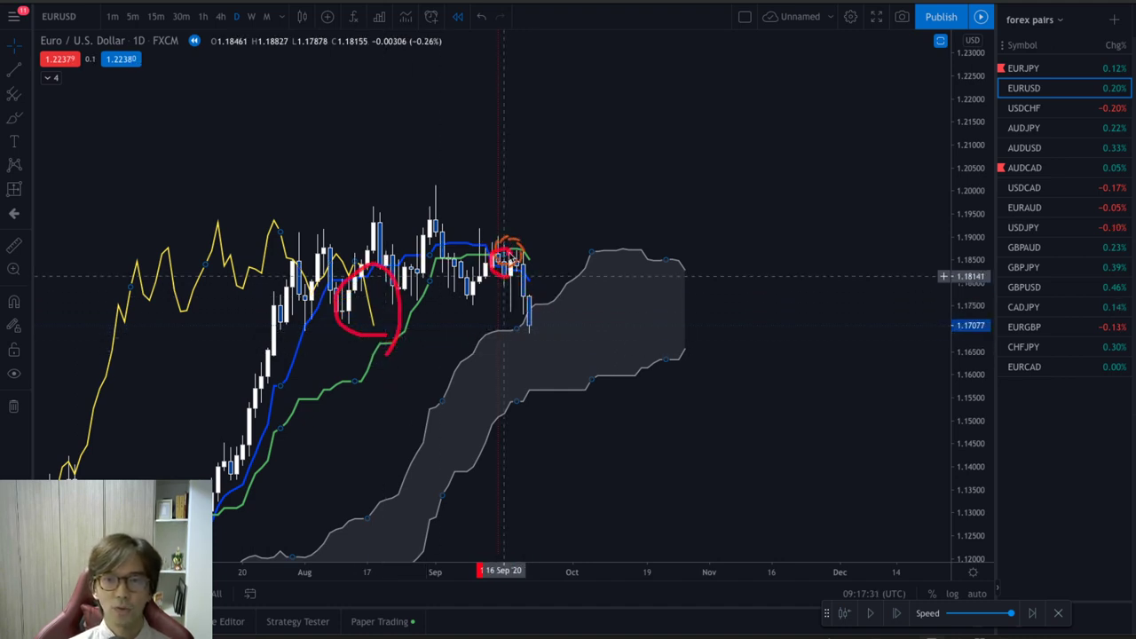
drag(508, 252, 511, 249)
drag(510, 202, 508, 229)
drag(342, 234, 360, 248)
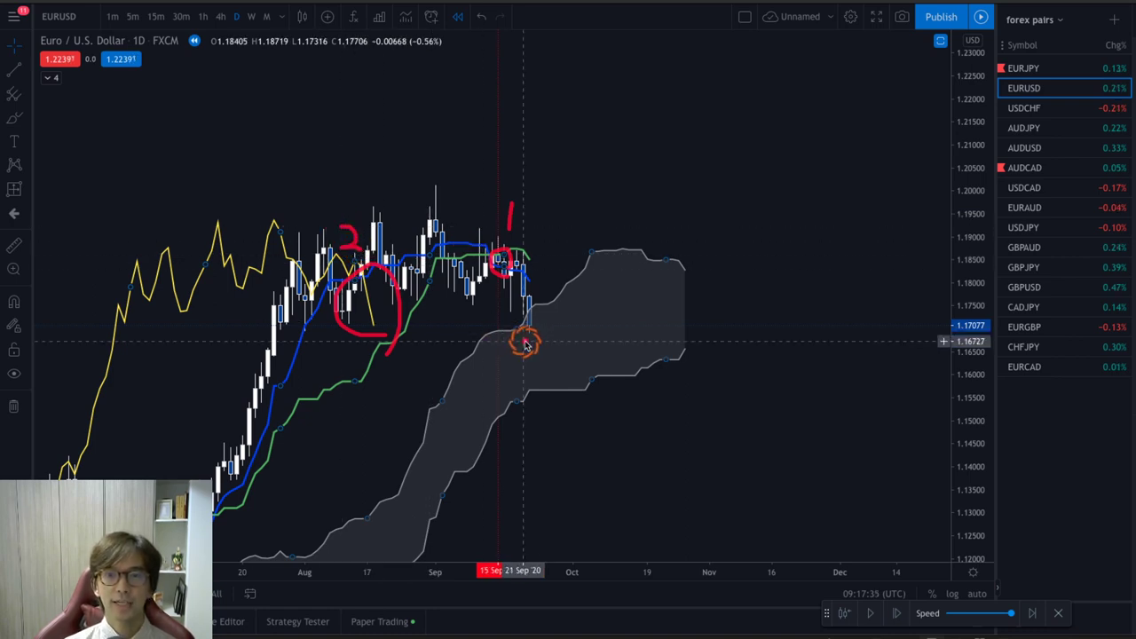
drag(527, 311, 621, 473)
click(798, 390)
Step: Advance the EURUSD replay bar by bar from 22 September to the 30 October 2020 candle
click(898, 614)
click(901, 613)
click(902, 614)
click(902, 613)
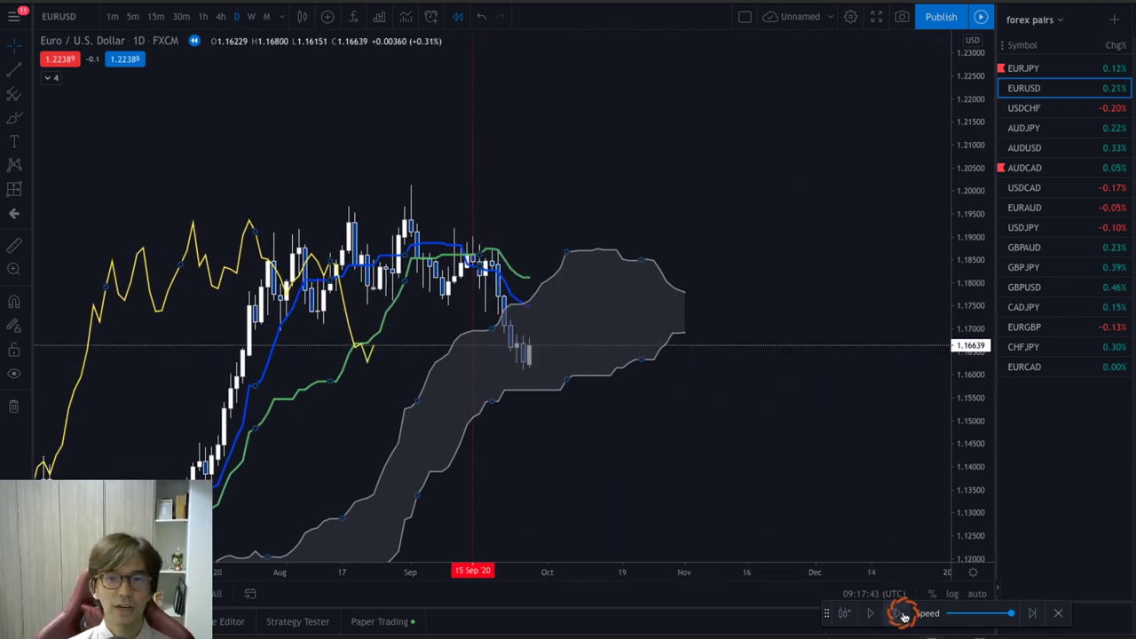
click(902, 613)
click(902, 614)
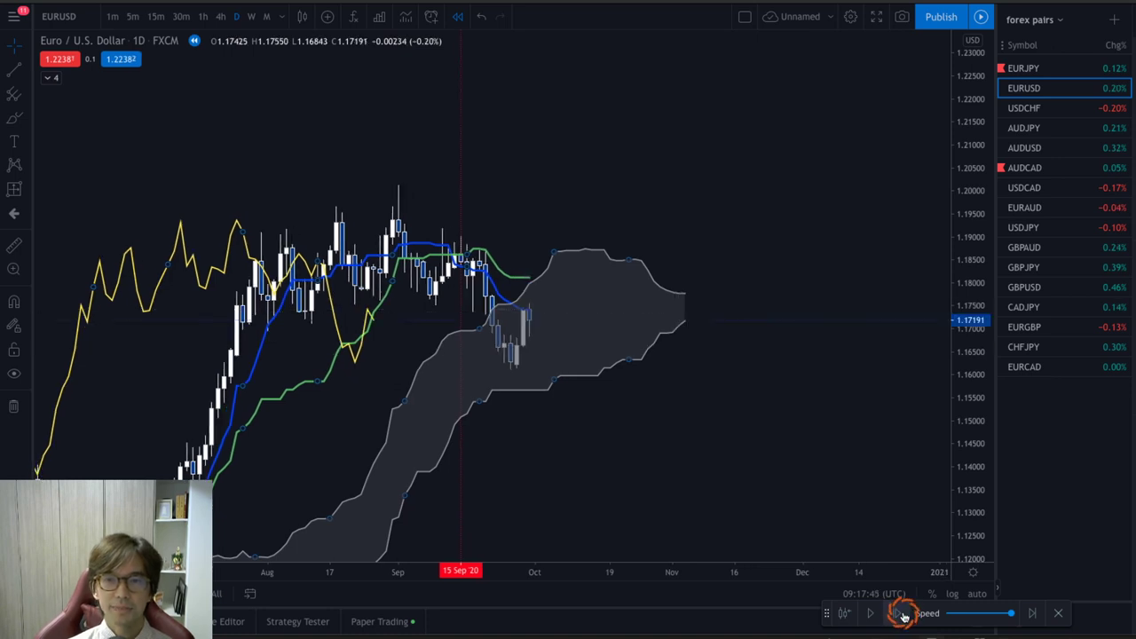
click(902, 613)
click(901, 613)
click(901, 613)
click(902, 613)
click(902, 613)
click(902, 613)
click(902, 613)
click(901, 614)
click(902, 613)
click(901, 613)
click(902, 613)
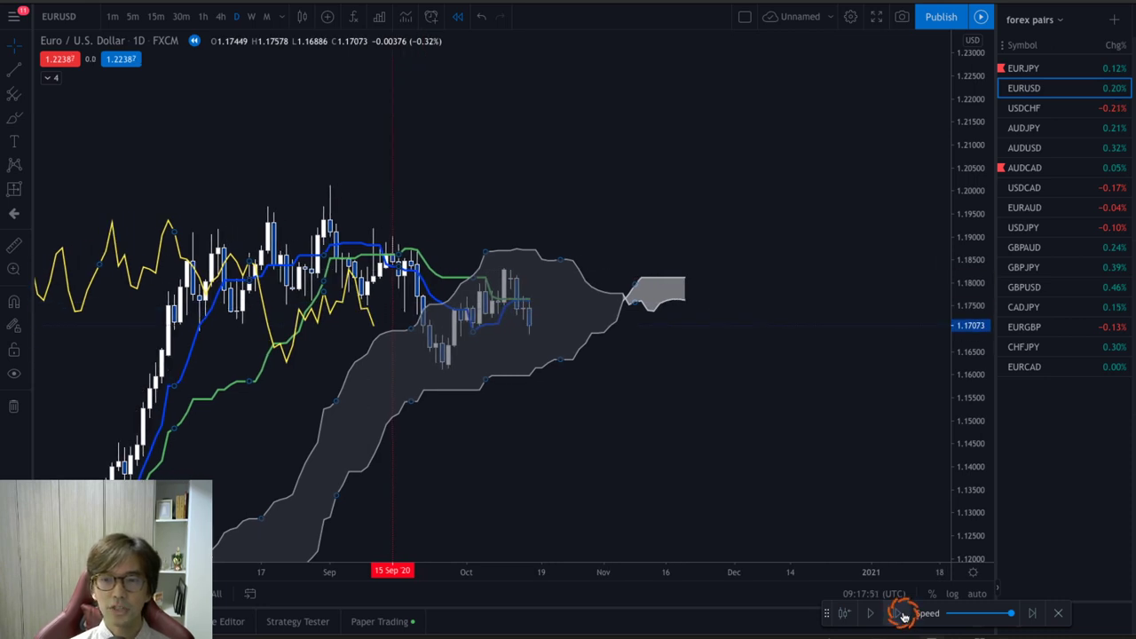
click(902, 614)
click(902, 613)
click(902, 614)
click(901, 613)
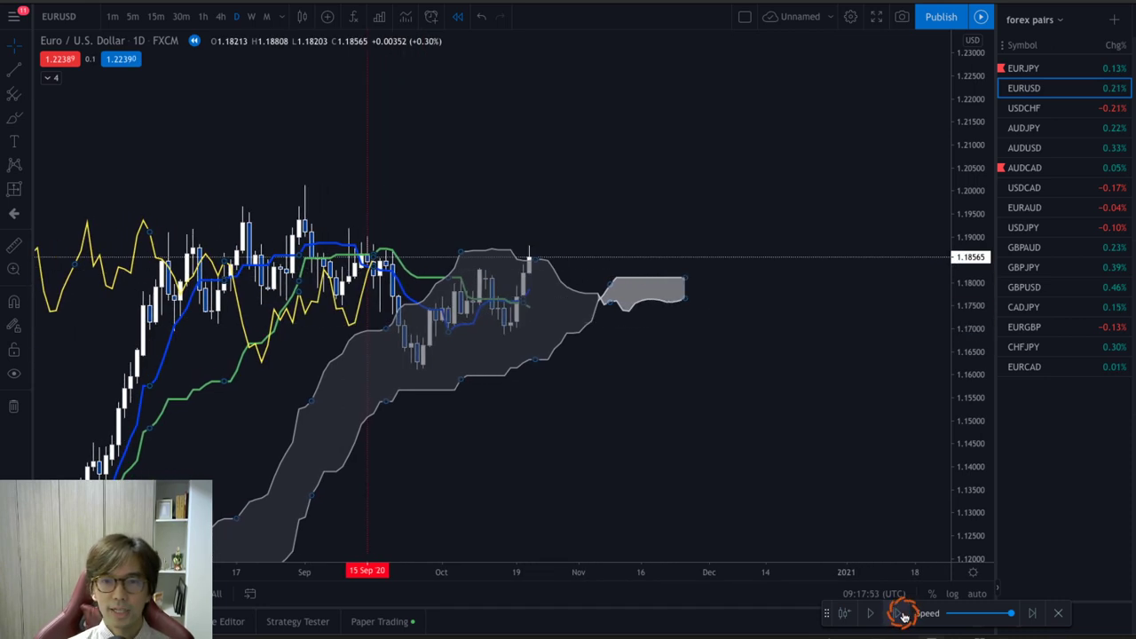
click(902, 613)
click(902, 613)
click(902, 613)
click(902, 613)
click(902, 614)
click(902, 614)
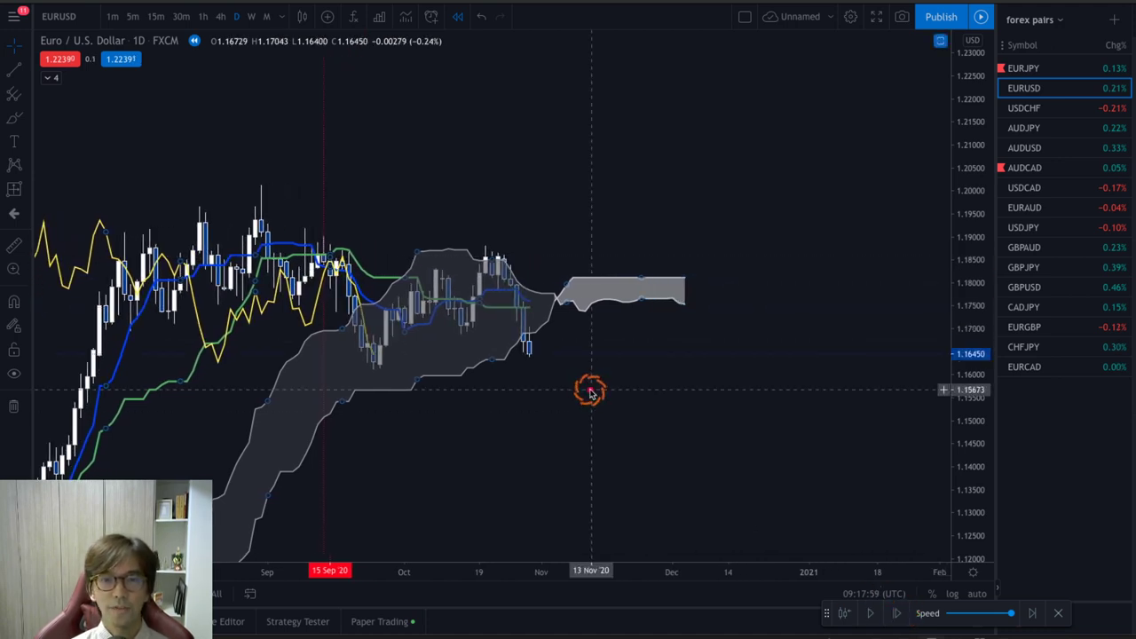
Step: Circle the late-October candles below the cloud and the mid-September and mid-October line crosses, and draw a downward stroke along the September decline
mouse_move(534, 370)
mouse_down()
mouse_move(523, 329)
mouse_move(533, 367)
mouse_up()
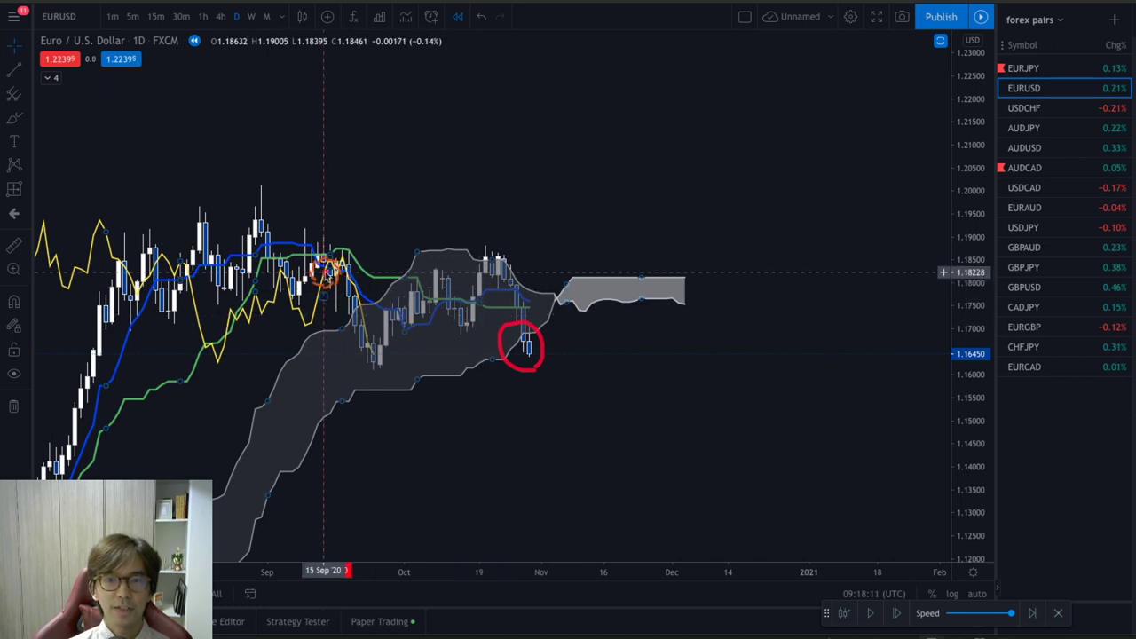
mouse_move(333, 274)
mouse_down()
mouse_move(303, 259)
mouse_move(340, 252)
mouse_up()
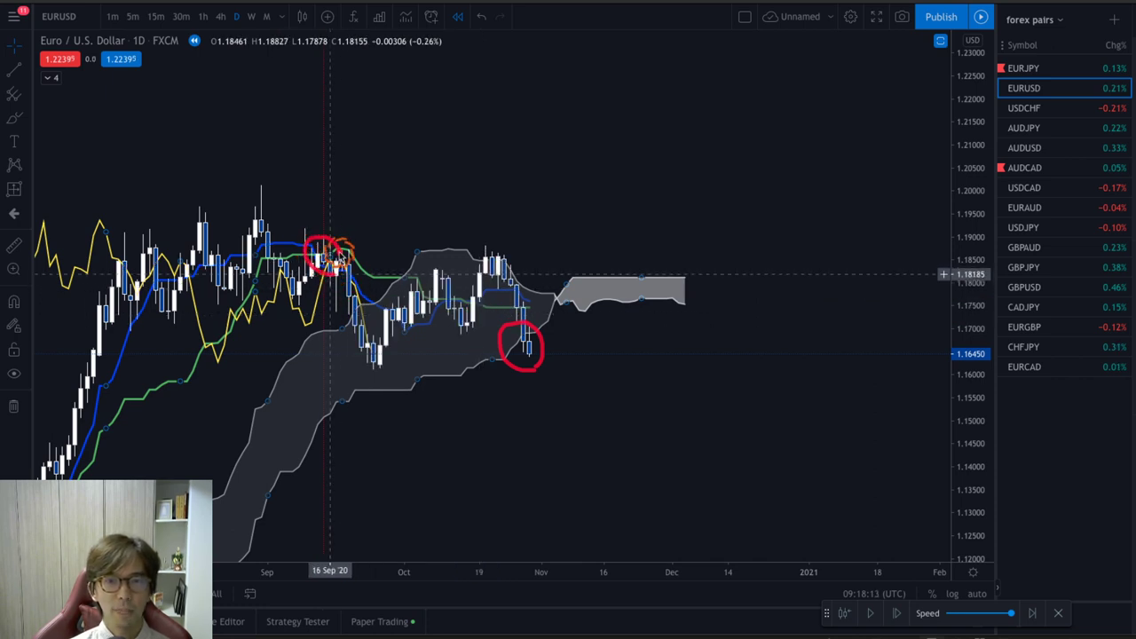
mouse_move(472, 317)
mouse_down()
mouse_move(453, 293)
mouse_move(465, 313)
mouse_up()
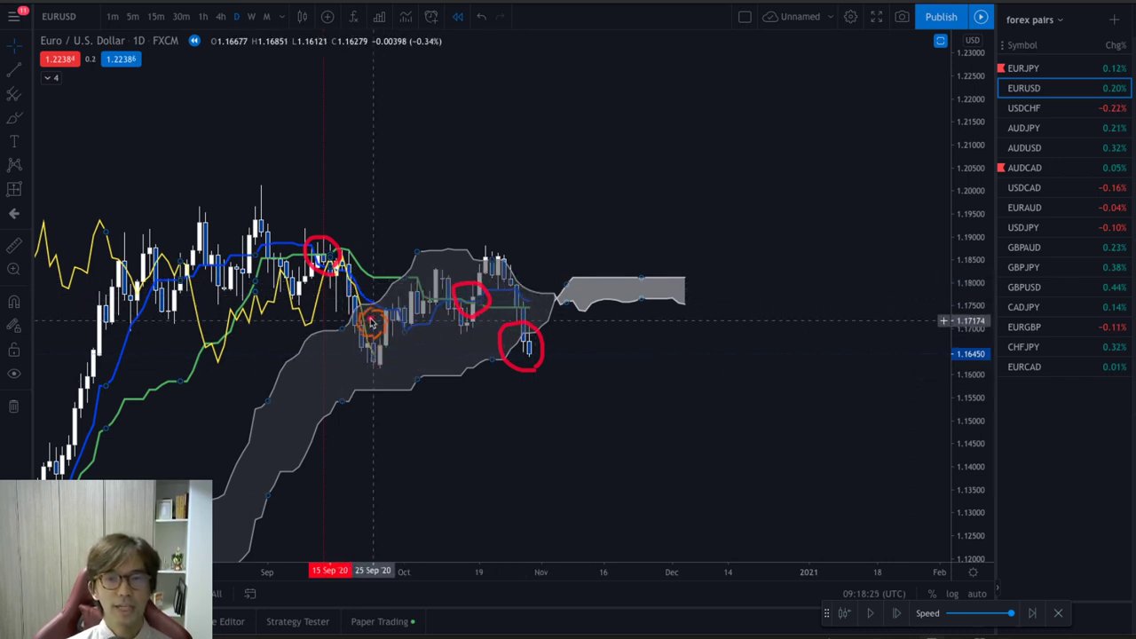
drag(349, 283, 368, 339)
click(544, 351)
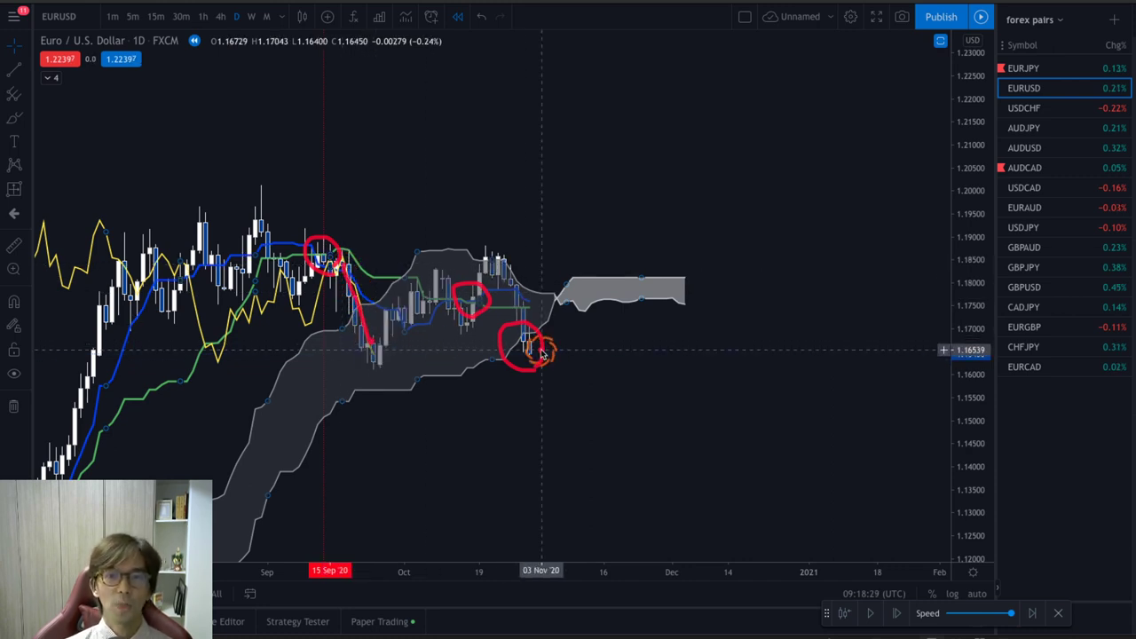
Step: Draw an upward arrow from the late-October candles toward the future cloud, and clear all marks
click(549, 374)
mouse_move(542, 357)
mouse_down()
mouse_move(571, 310)
mouse_move(585, 328)
mouse_up()
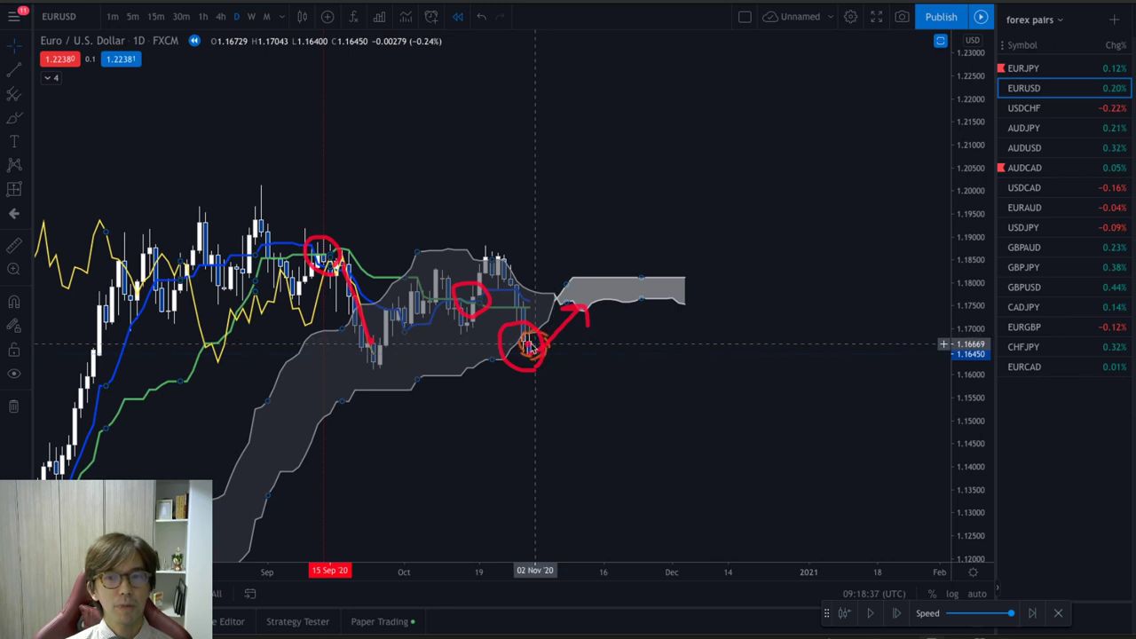
key(Escape)
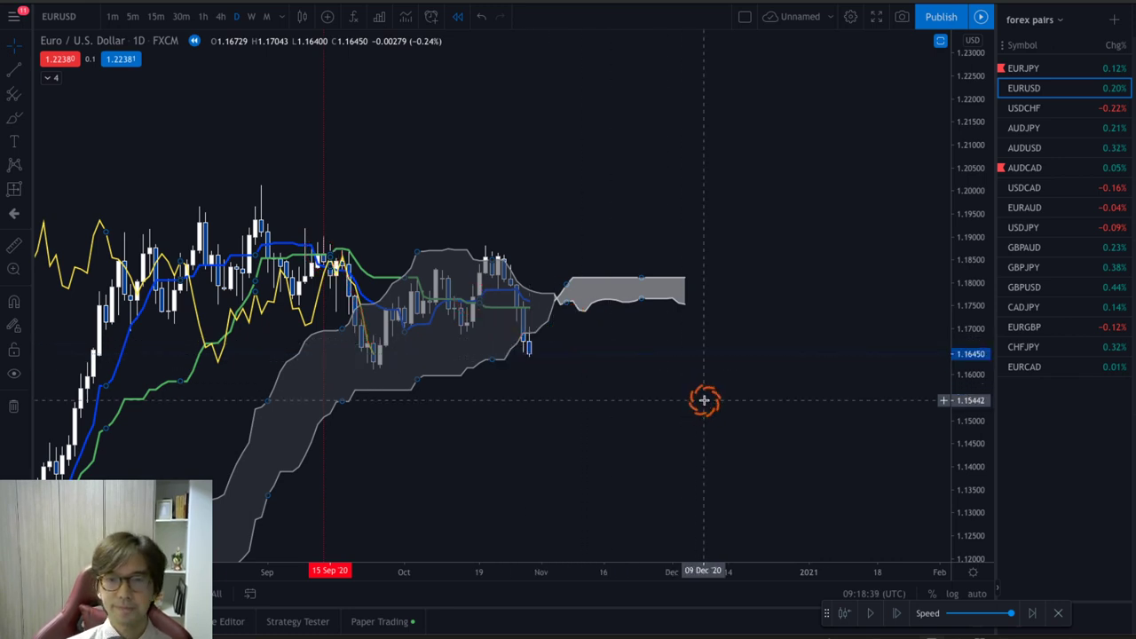
Step: Advance the EURUSD replay bar by bar to the 5 November 2020 candle
click(891, 613)
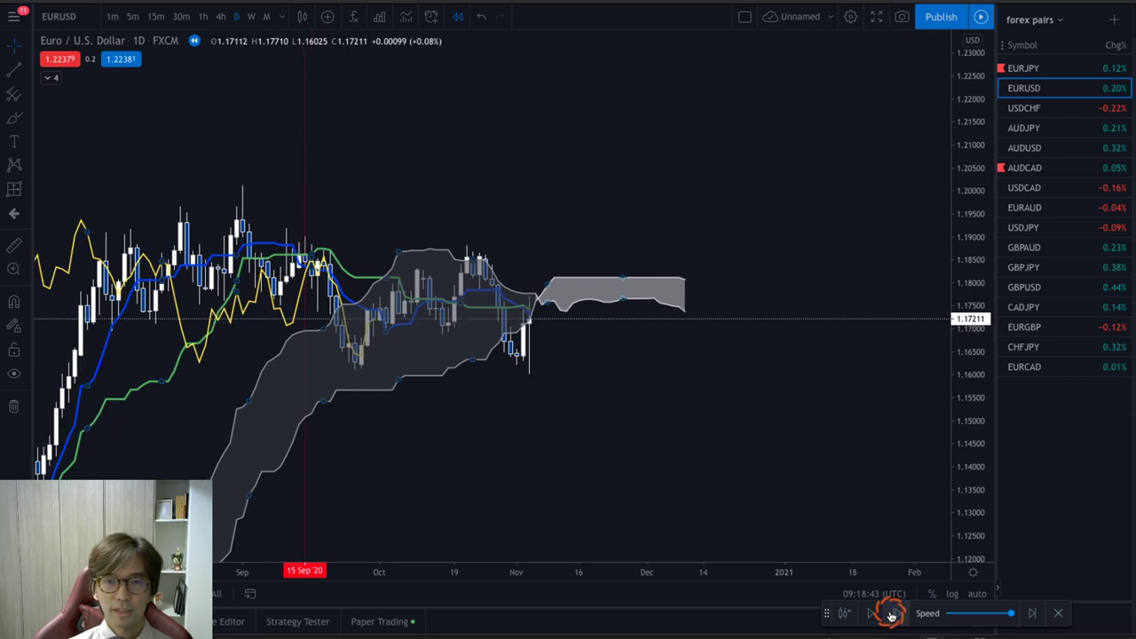
click(891, 614)
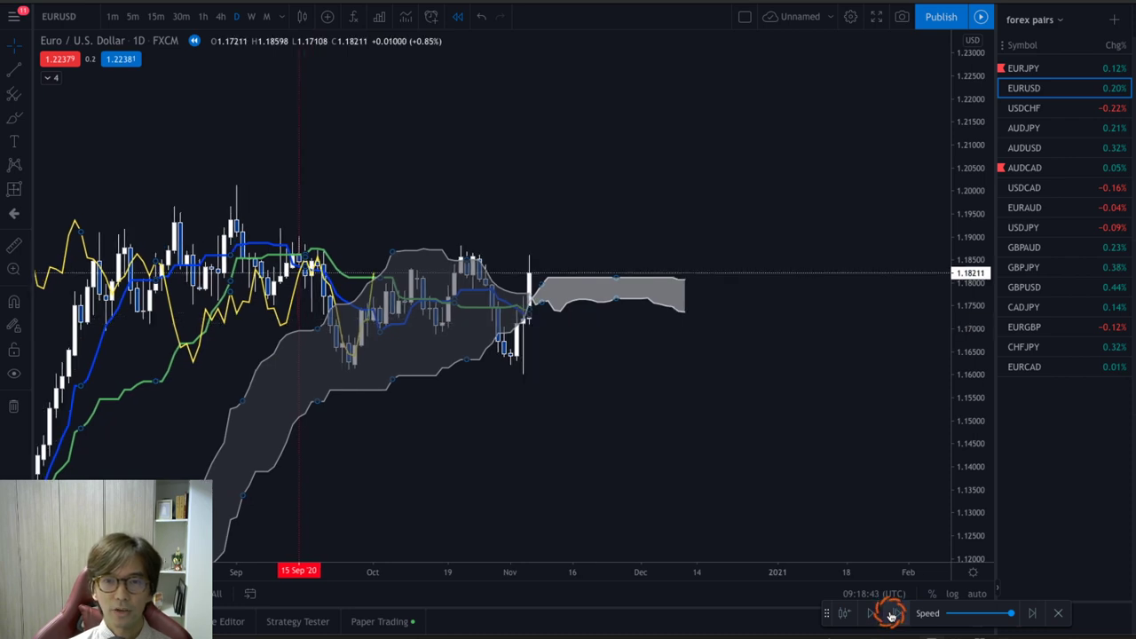
Step: Place a horizontal line at about 1.16164 along the late-September low, sketch a W-shaped double bottom beneath the two lows, and clear the sketch
click(376, 366)
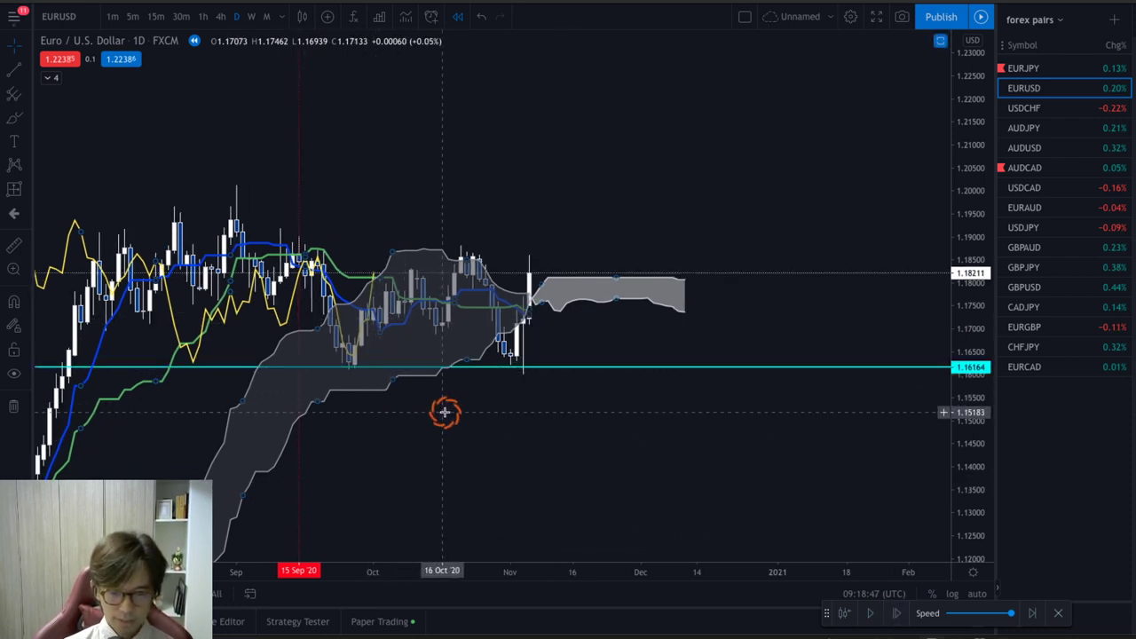
mouse_move(301, 347)
mouse_down()
mouse_move(531, 410)
mouse_move(551, 396)
mouse_up()
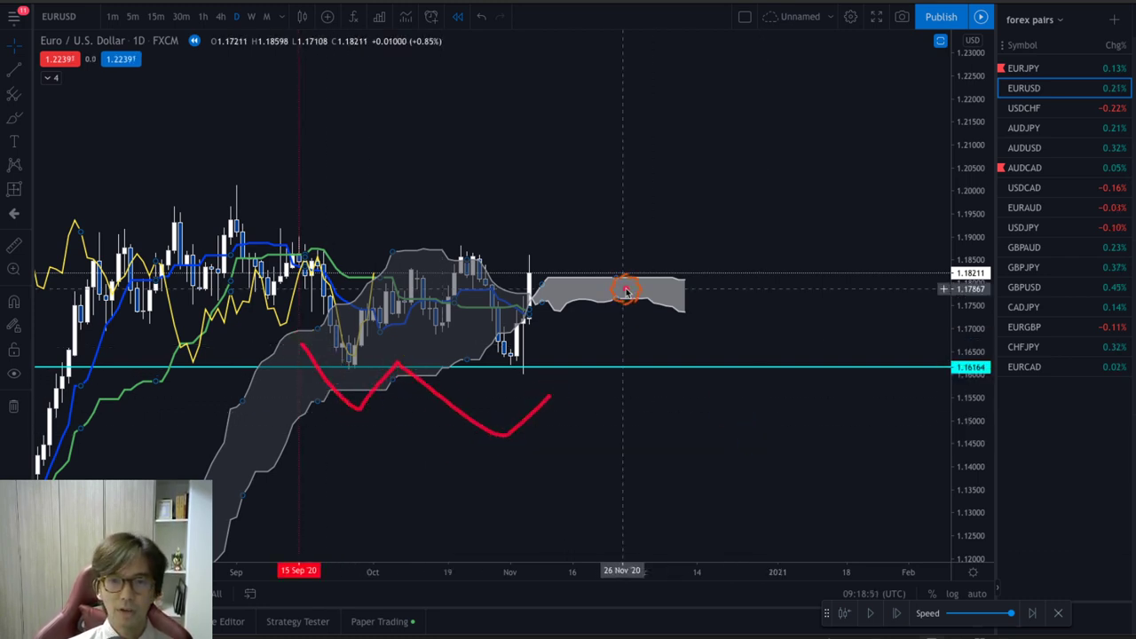
key(ctrl+z)
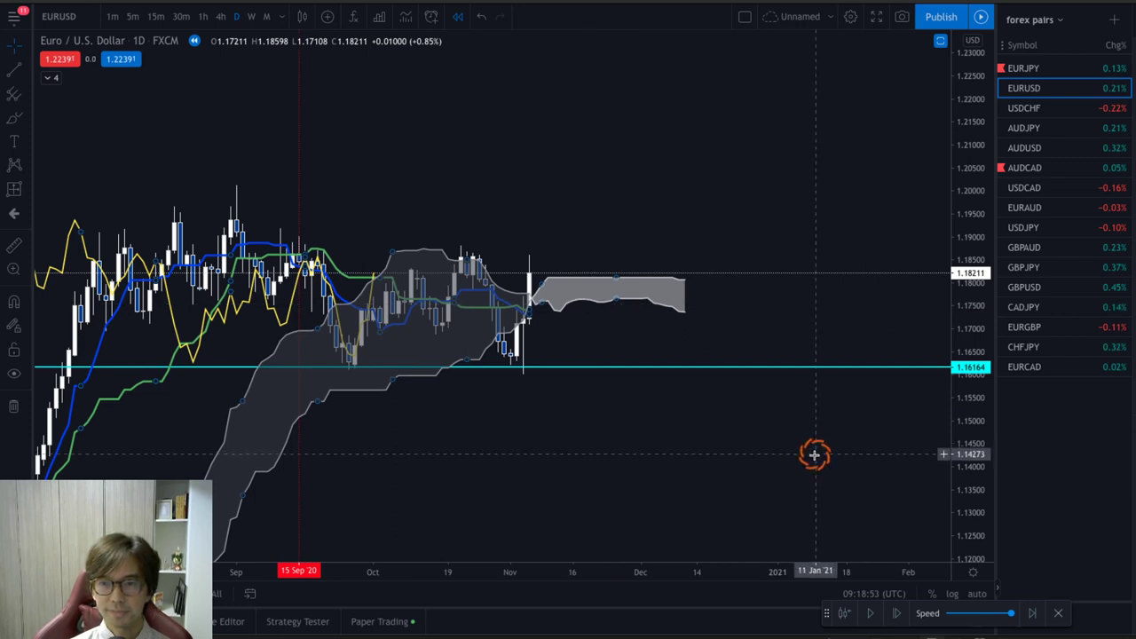
Step: Advance the EURUSD replay bar by bar from 5 November to the 20 November 2020 candle
click(897, 613)
click(896, 613)
click(896, 614)
click(896, 613)
click(896, 613)
click(897, 614)
click(898, 613)
click(898, 613)
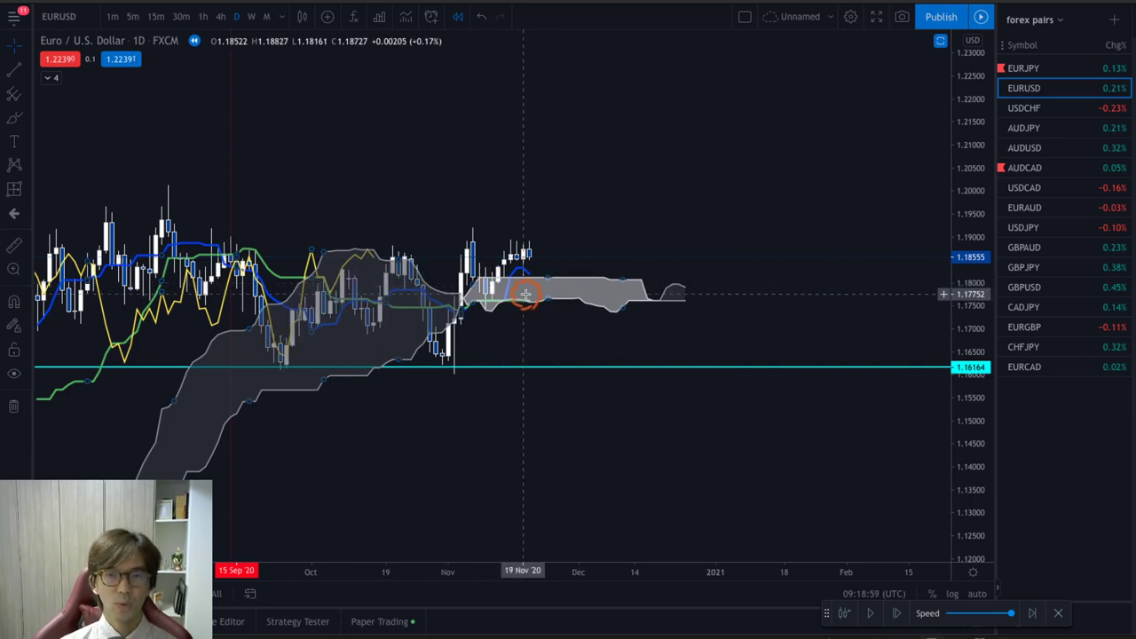
Step: Mark the mid-September line cross, the lagging span at the mid-August candles, the late-October cloud break and the mid-October line cross
drag(541, 329, 648, 331)
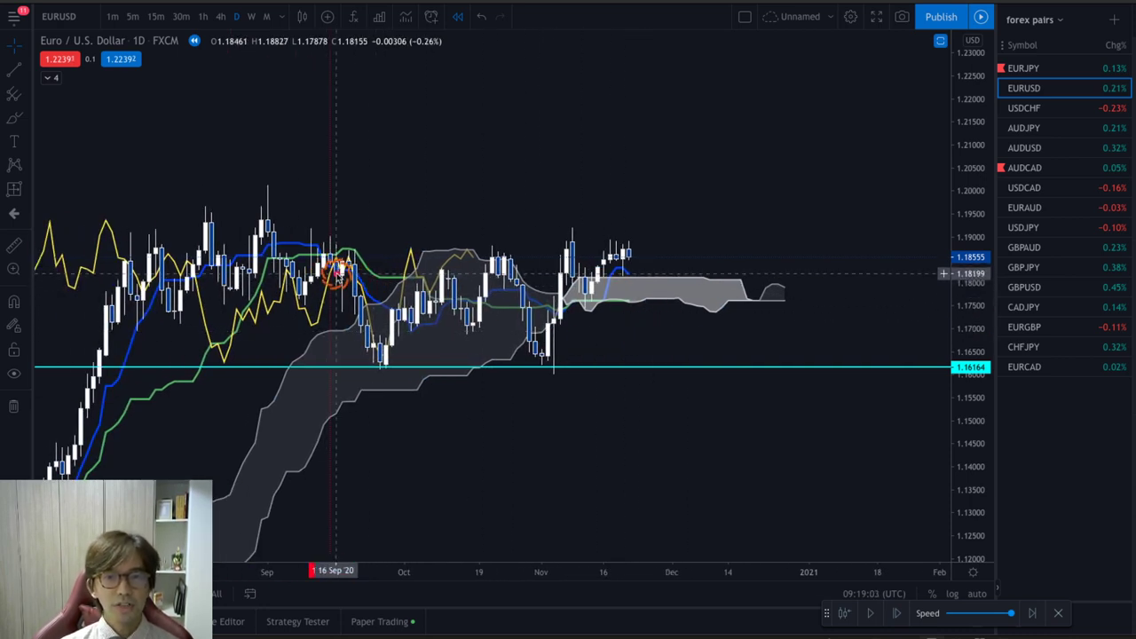
mouse_move(335, 277)
mouse_down()
mouse_move(306, 231)
mouse_move(353, 275)
mouse_up()
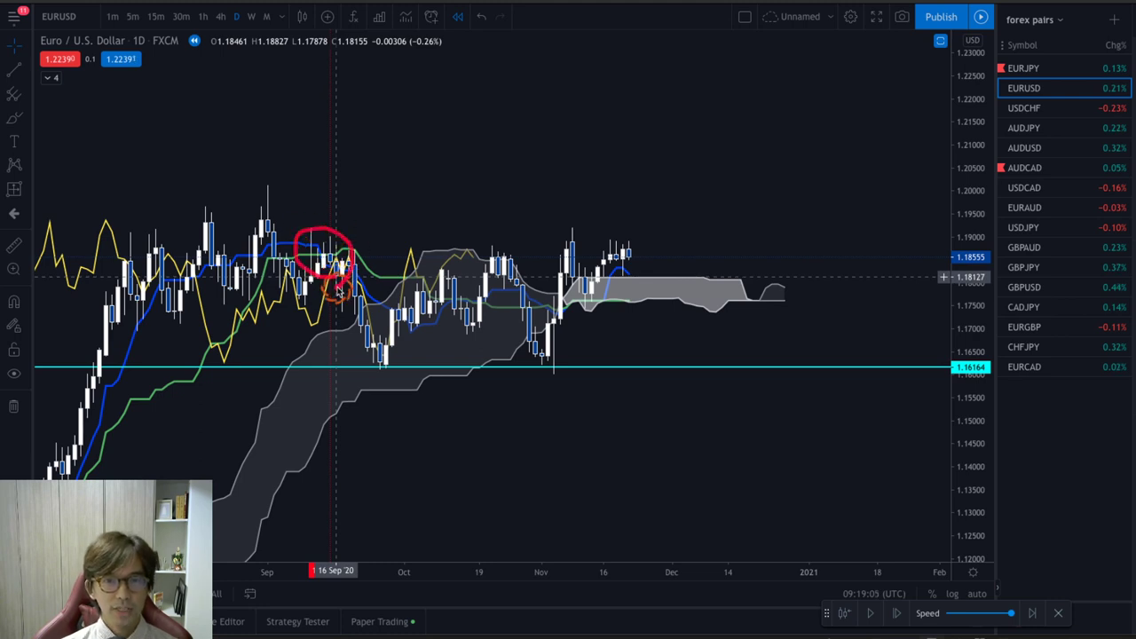
mouse_move(203, 322)
mouse_down()
mouse_move(208, 280)
mouse_move(207, 319)
mouse_up()
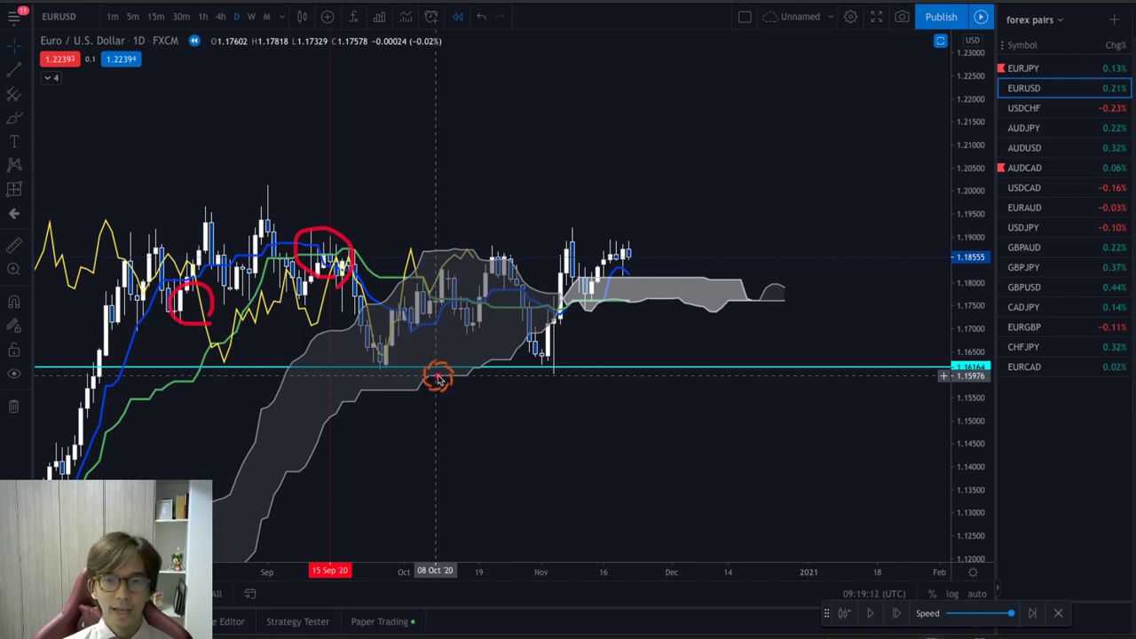
mouse_move(437, 379)
mouse_down()
mouse_move(390, 389)
mouse_move(346, 310)
mouse_move(413, 297)
mouse_move(448, 346)
mouse_move(435, 380)
mouse_up()
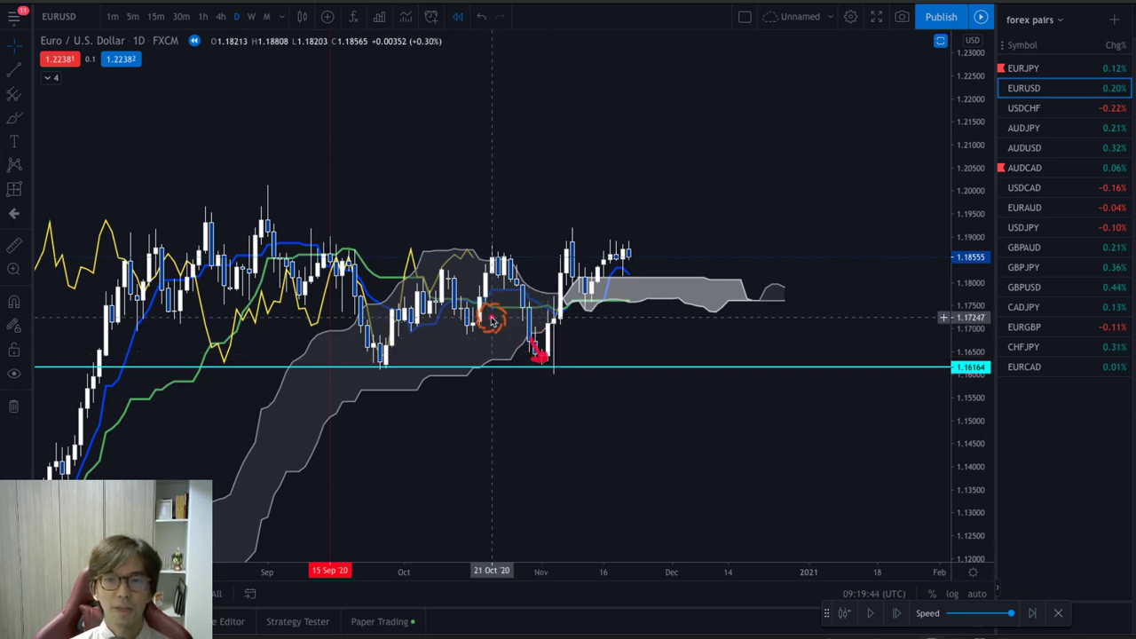
mouse_move(484, 318)
mouse_down()
mouse_move(471, 282)
mouse_move(495, 306)
mouse_move(479, 320)
mouse_up()
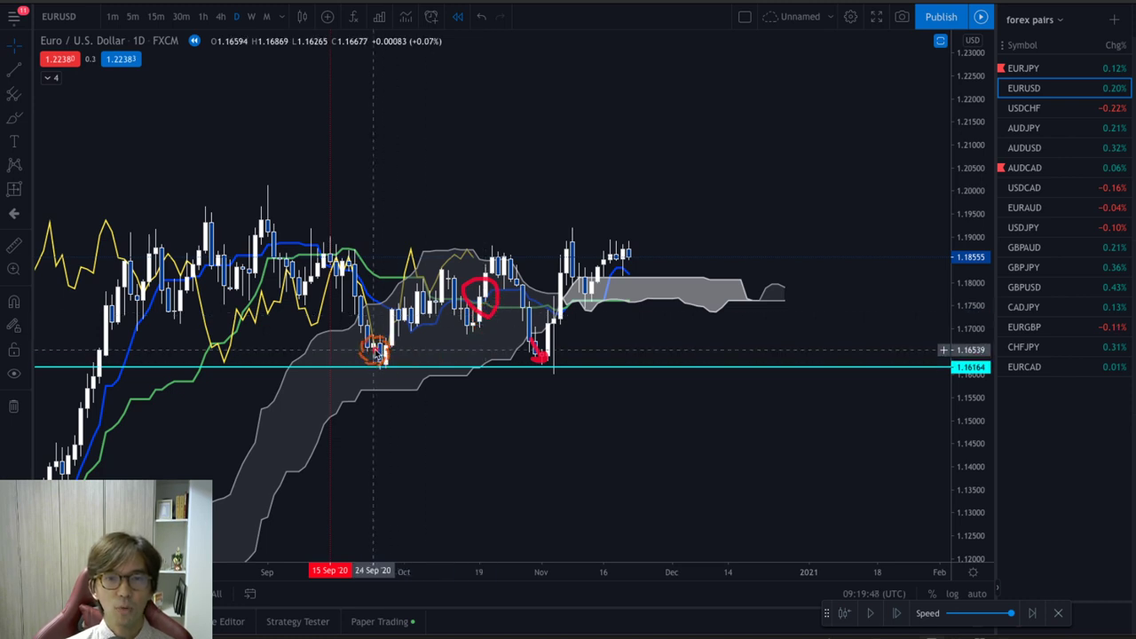
Step: Circle the candles just before the late-September EURUSD low, mark the rebound from the early-November low, and clear all marks
drag(359, 344, 365, 348)
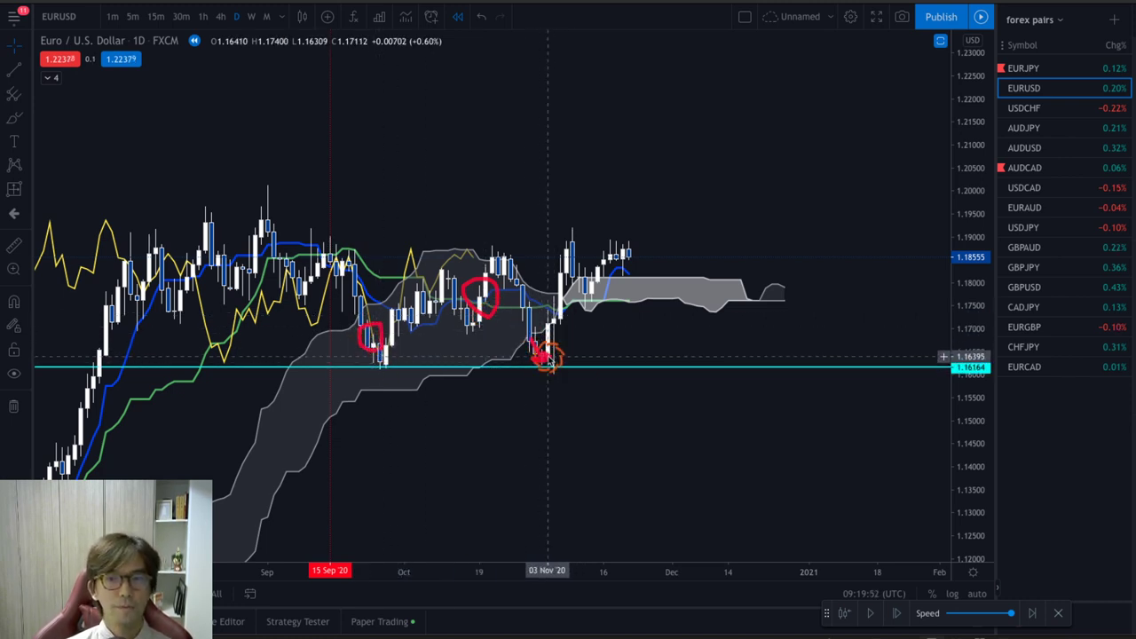
drag(535, 346, 570, 315)
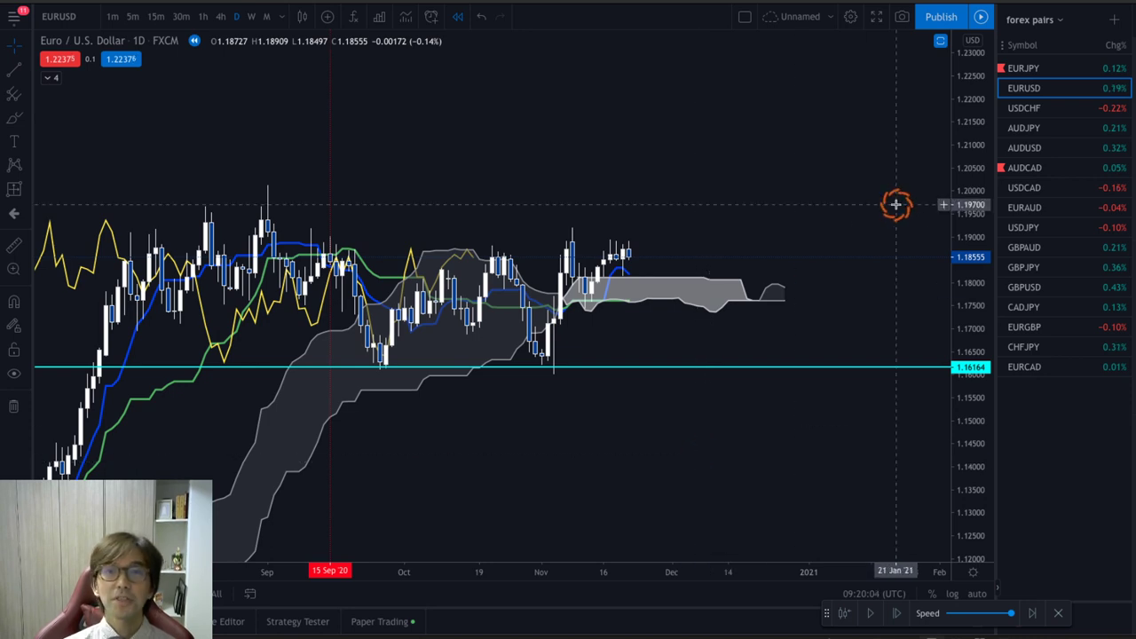
Step: Switch to the USDCHF chart and restart the bar replay from the 13 October 2020 candle
click(1062, 108)
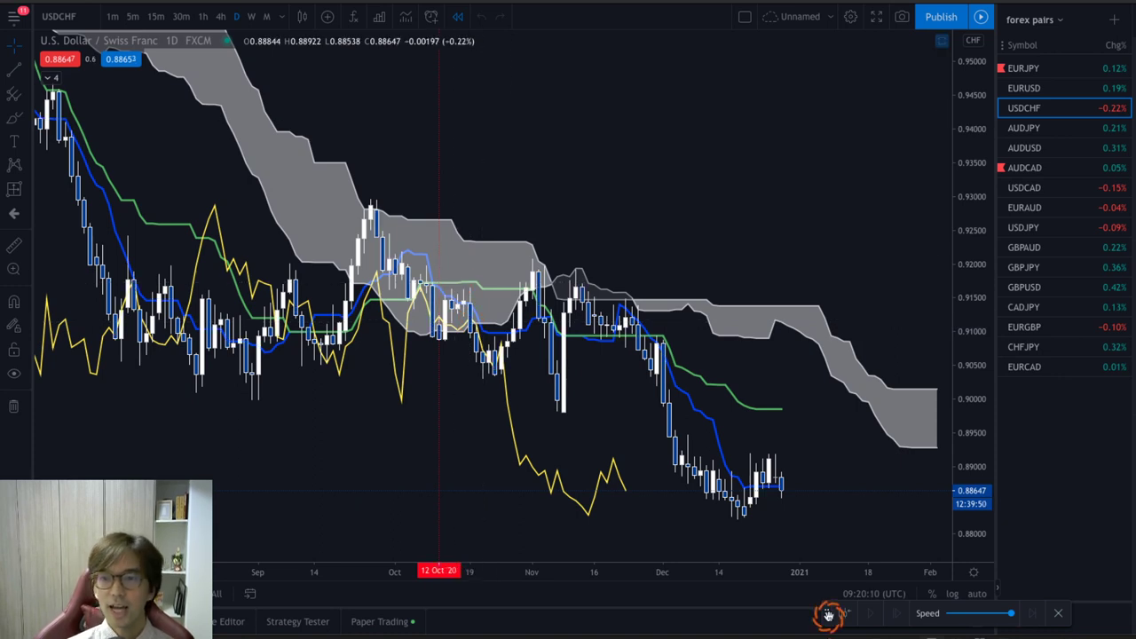
click(1056, 613)
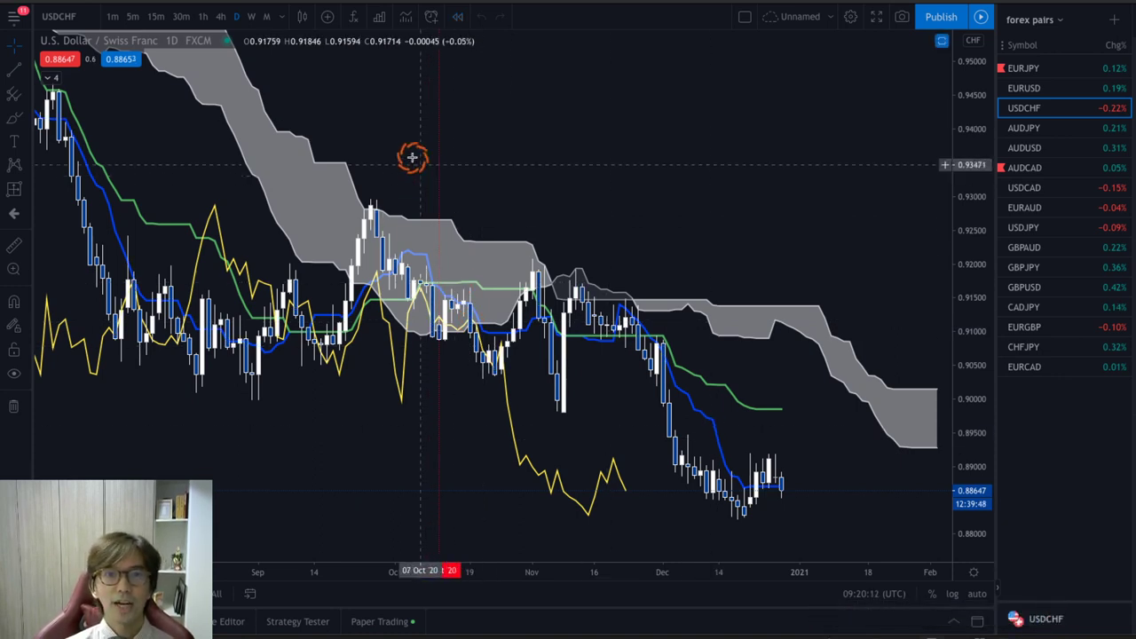
click(457, 16)
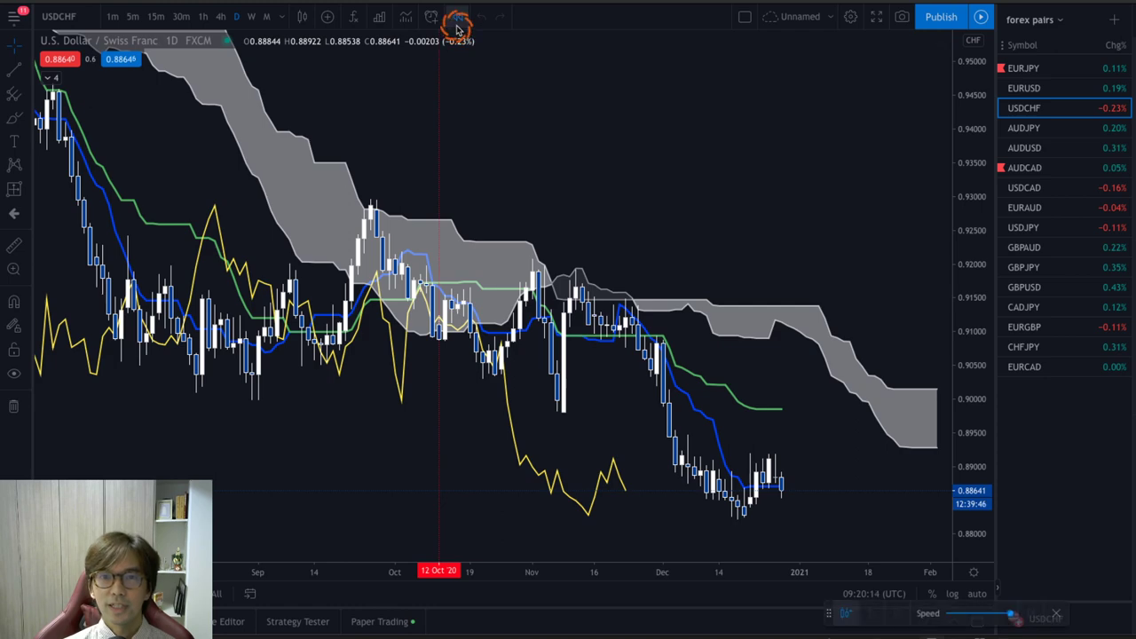
click(458, 301)
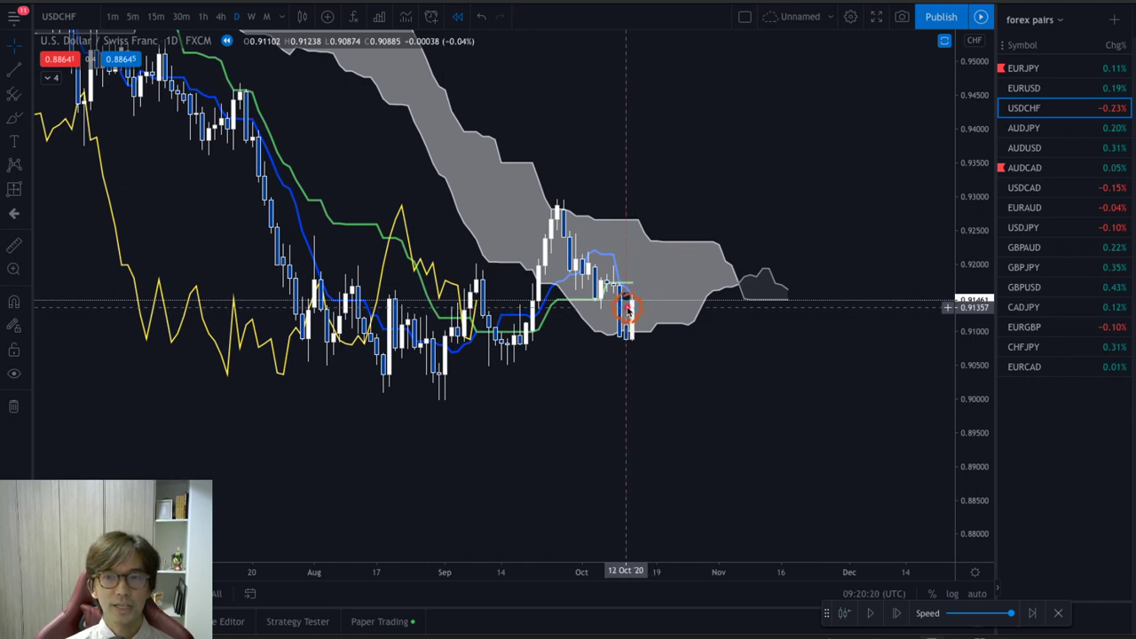
Step: Circle the early-October line cross and the lagging span at the early-September candles, number the cross 1, and clear the marks
key(shift+Right)
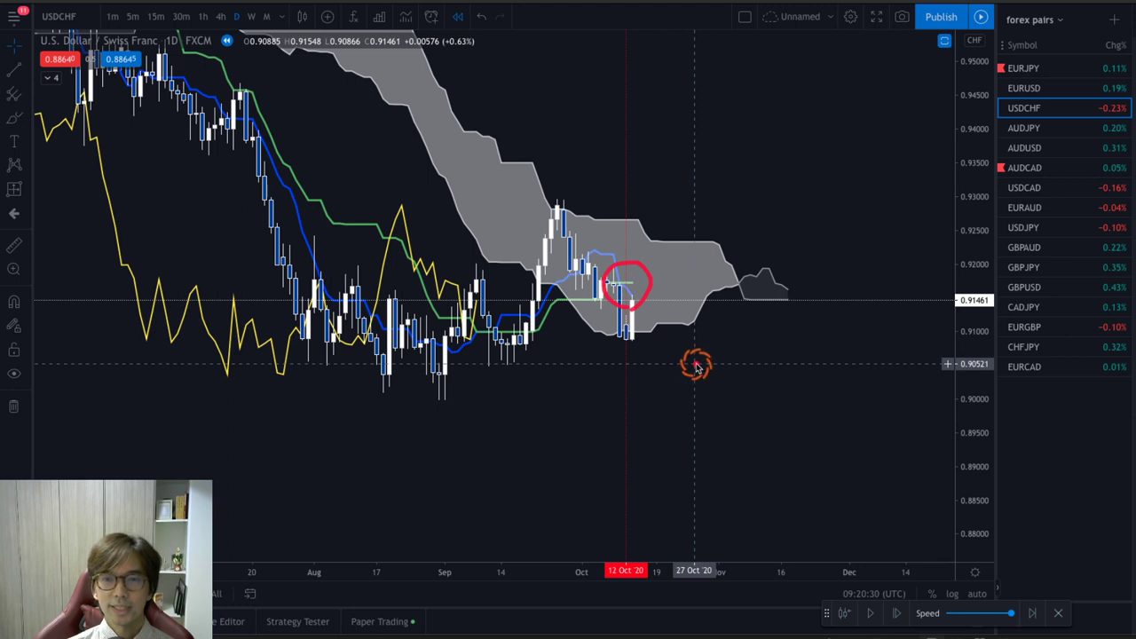
mouse_move(482, 344)
mouse_down()
mouse_move(457, 264)
mouse_move(497, 330)
mouse_up()
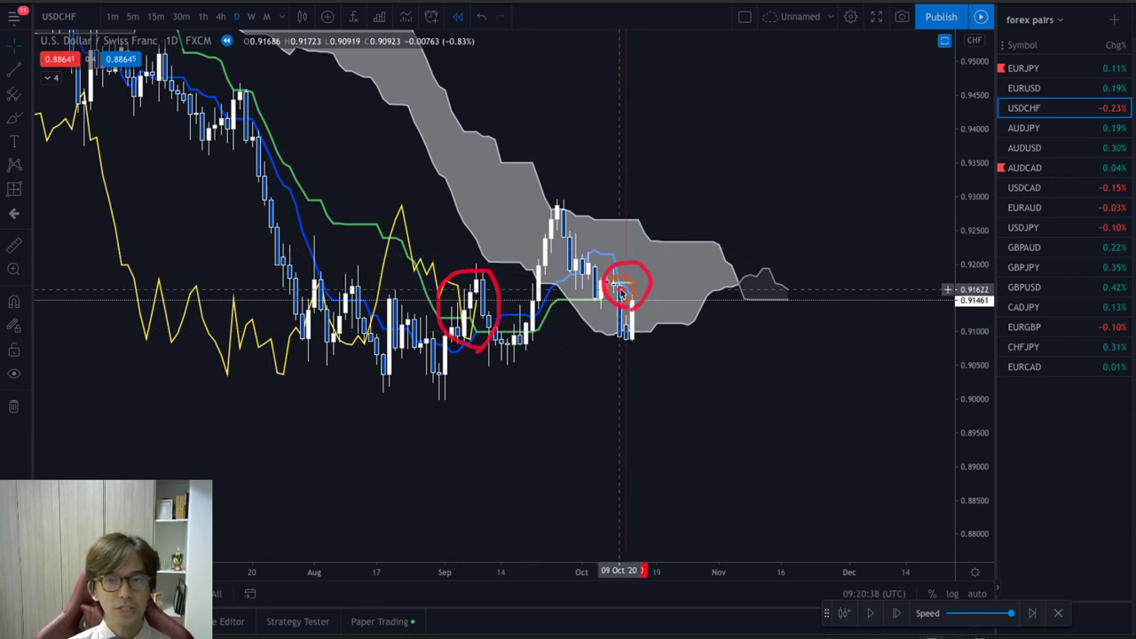
drag(661, 207, 662, 244)
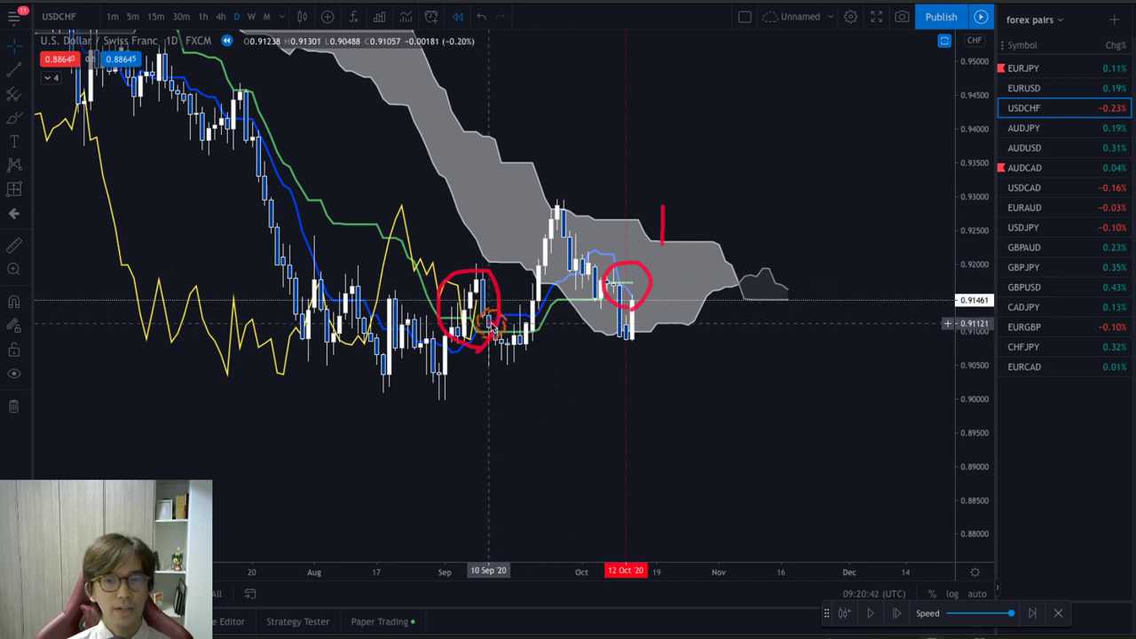
key(Escape)
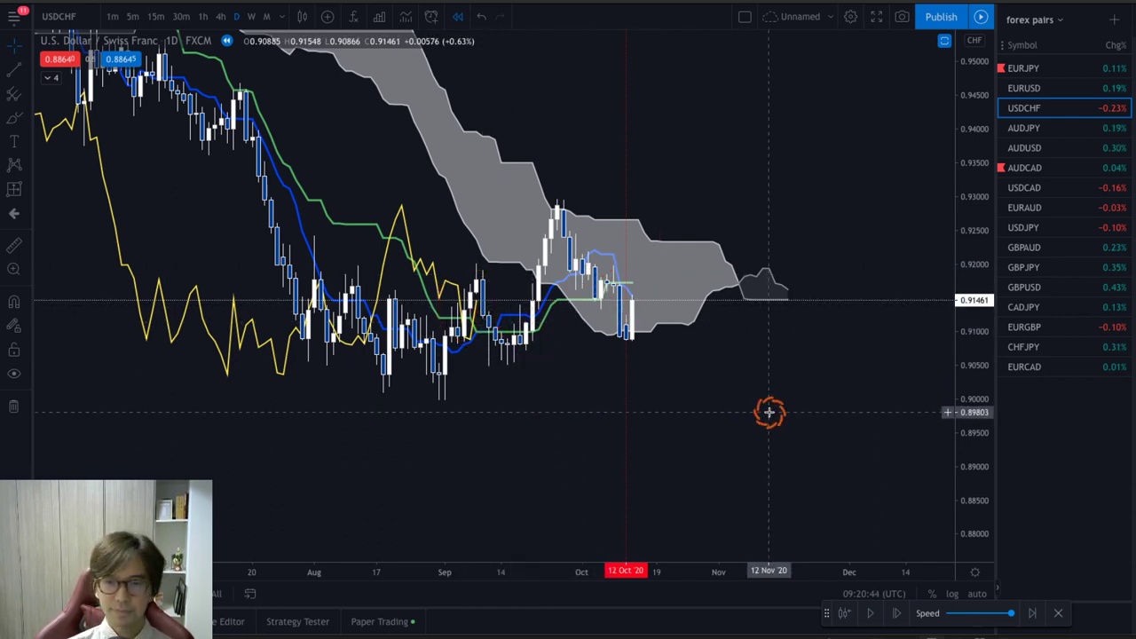
Step: Advance the USDCHF replay bar by bar from 13 October to the 21 October 2020 candle
click(897, 614)
click(897, 614)
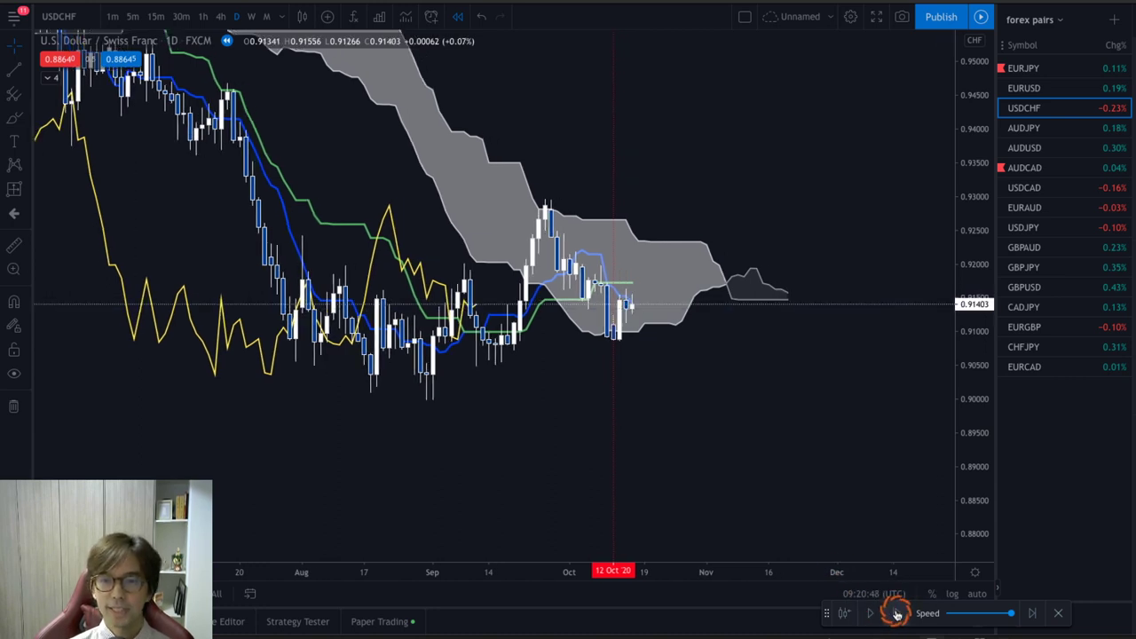
click(897, 614)
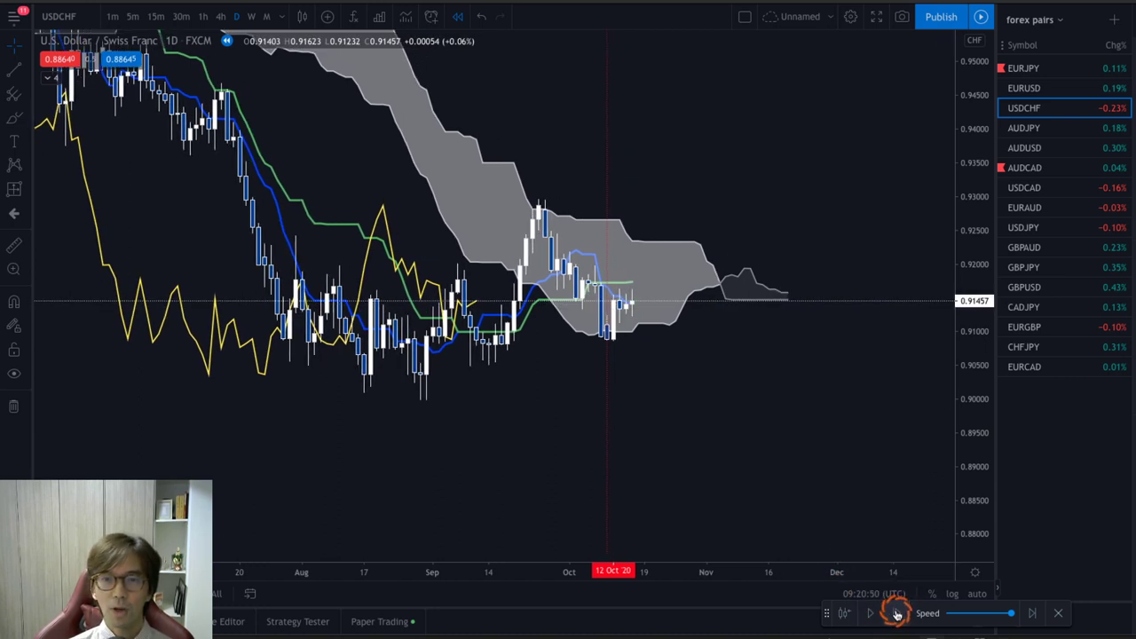
click(897, 614)
click(897, 614)
click(896, 614)
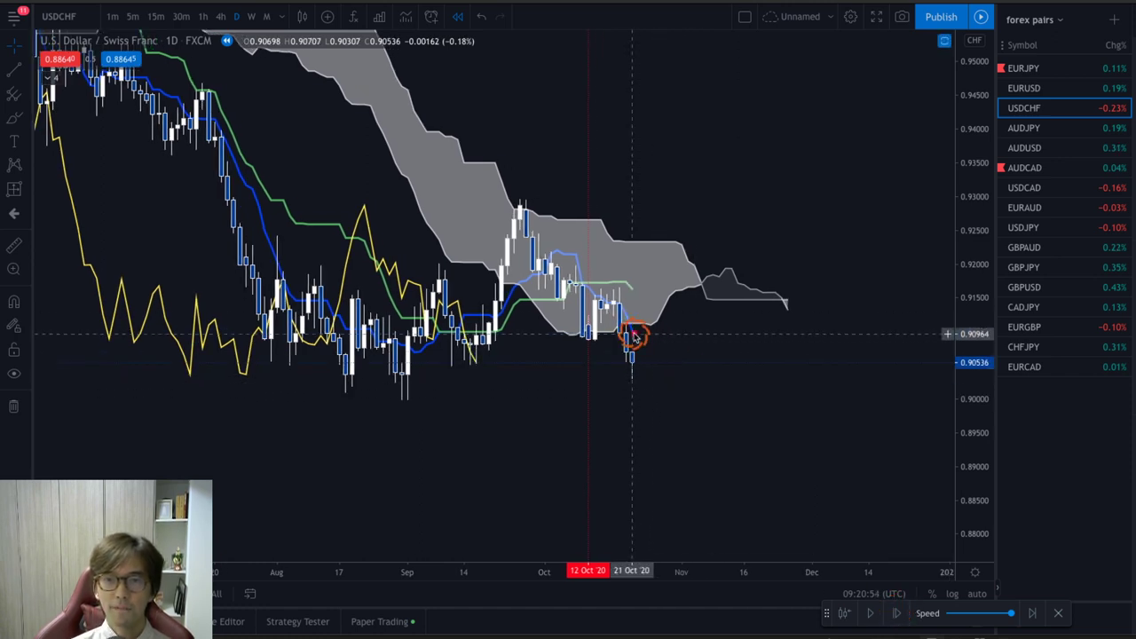
Step: Number the bearish signals: line cross near 9 October as 1, downward cloud break near 19 October as 2, falling lagging span as 3
mouse_move(626, 345)
mouse_down()
mouse_move(597, 335)
mouse_move(626, 310)
mouse_move(626, 346)
mouse_up()
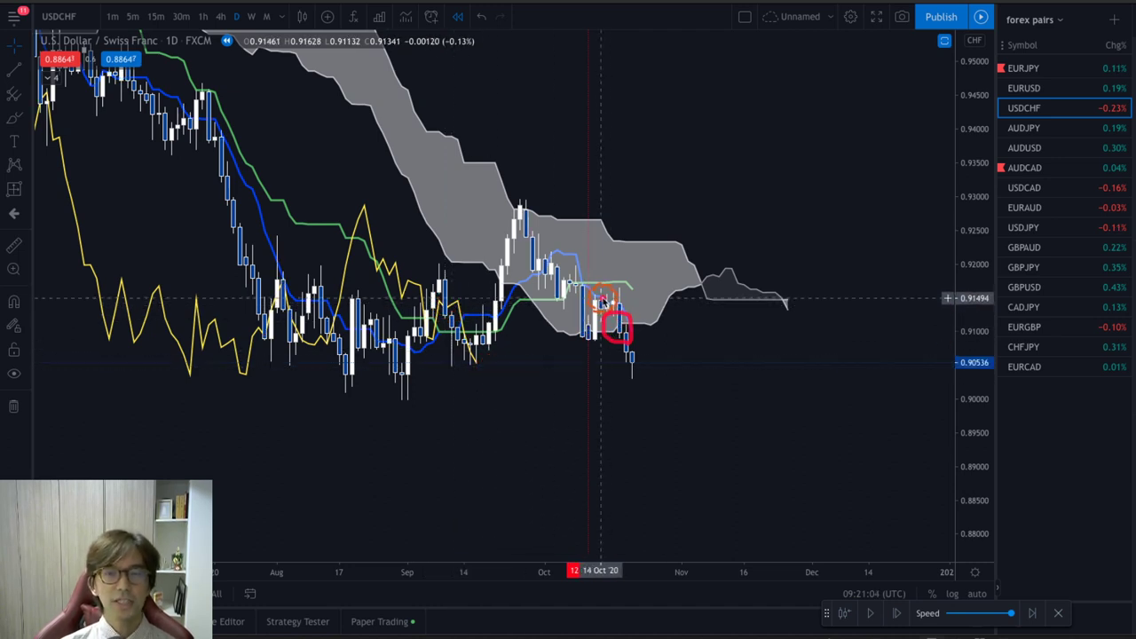
drag(606, 300, 569, 297)
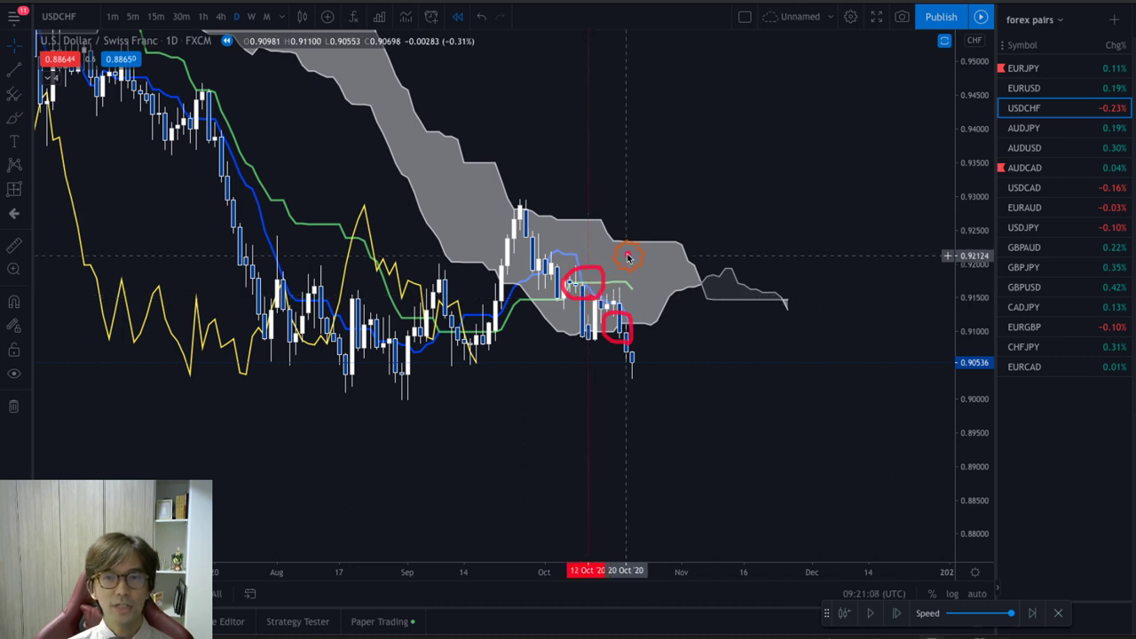
mouse_move(617, 229)
mouse_down()
mouse_move(612, 271)
mouse_move(664, 336)
mouse_up()
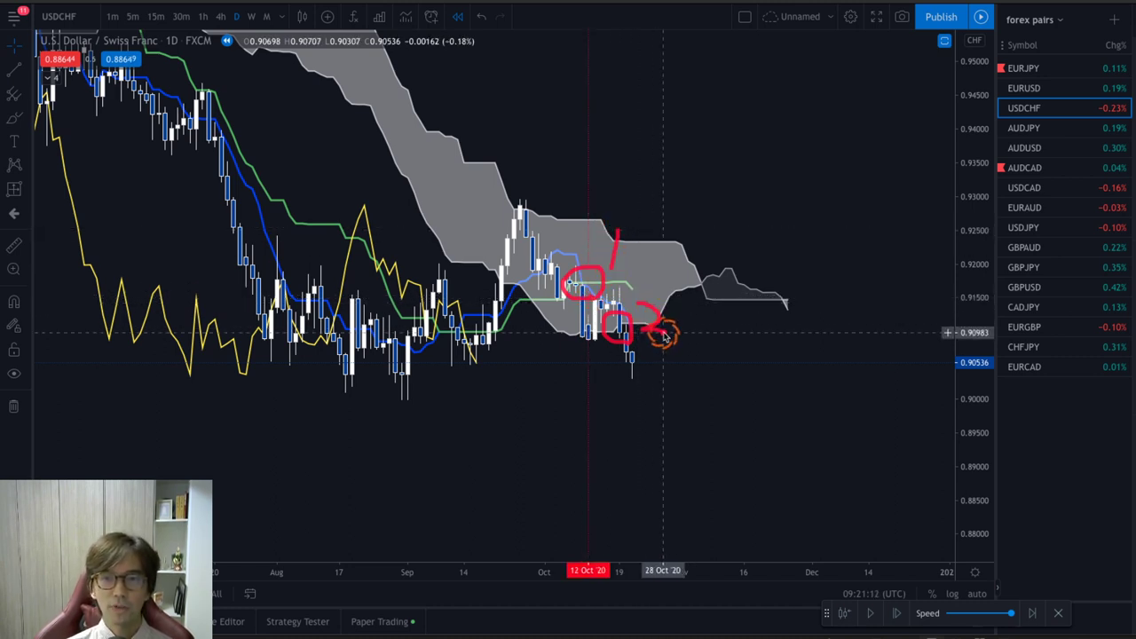
mouse_move(465, 339)
mouse_down()
mouse_move(497, 381)
mouse_move(491, 390)
mouse_move(497, 370)
mouse_move(510, 374)
mouse_move(491, 391)
mouse_up()
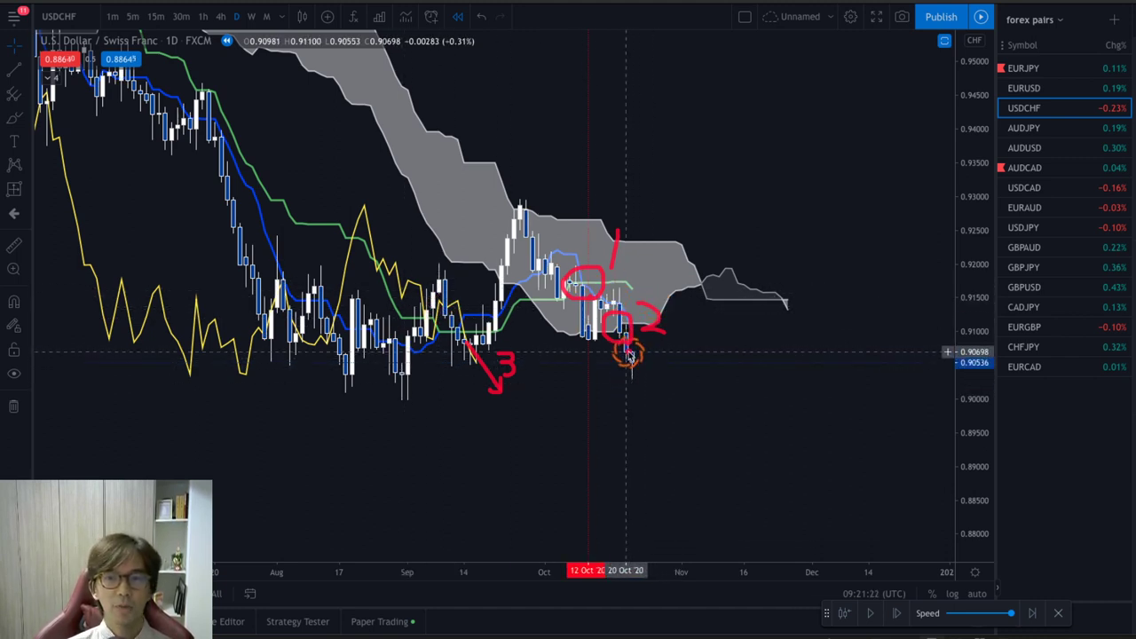
Step: Sketch a V-shaped drop and rebound from the 20 October candle to illustrate a false cloud break, and clear all marks
mouse_move(626, 351)
mouse_down()
mouse_move(659, 388)
mouse_move(720, 328)
mouse_move(709, 330)
mouse_up()
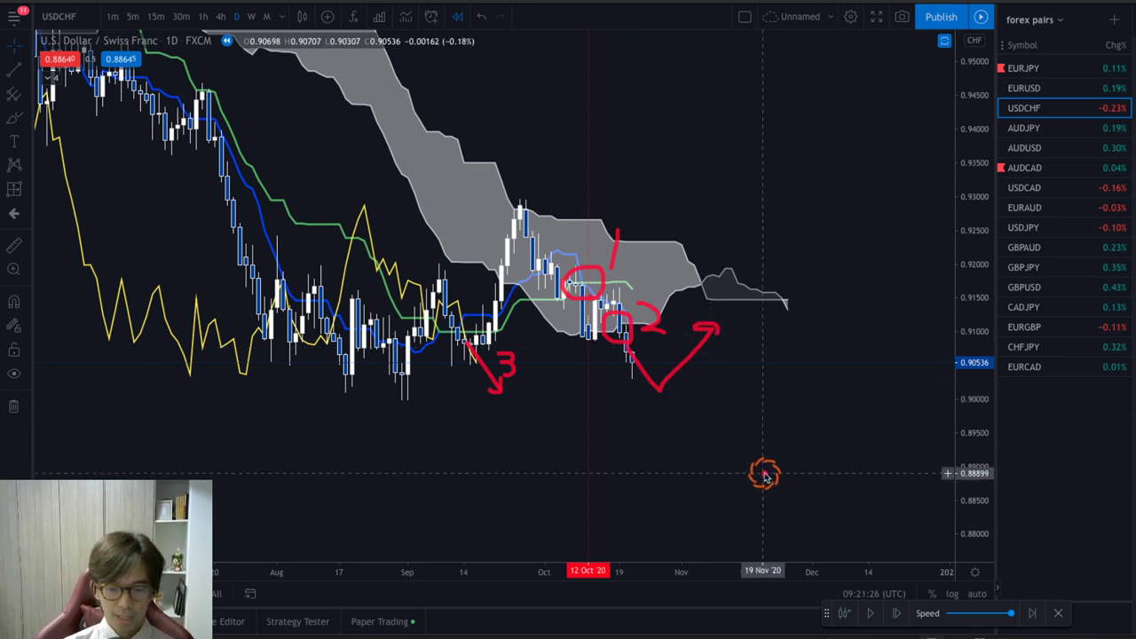
key(Escape)
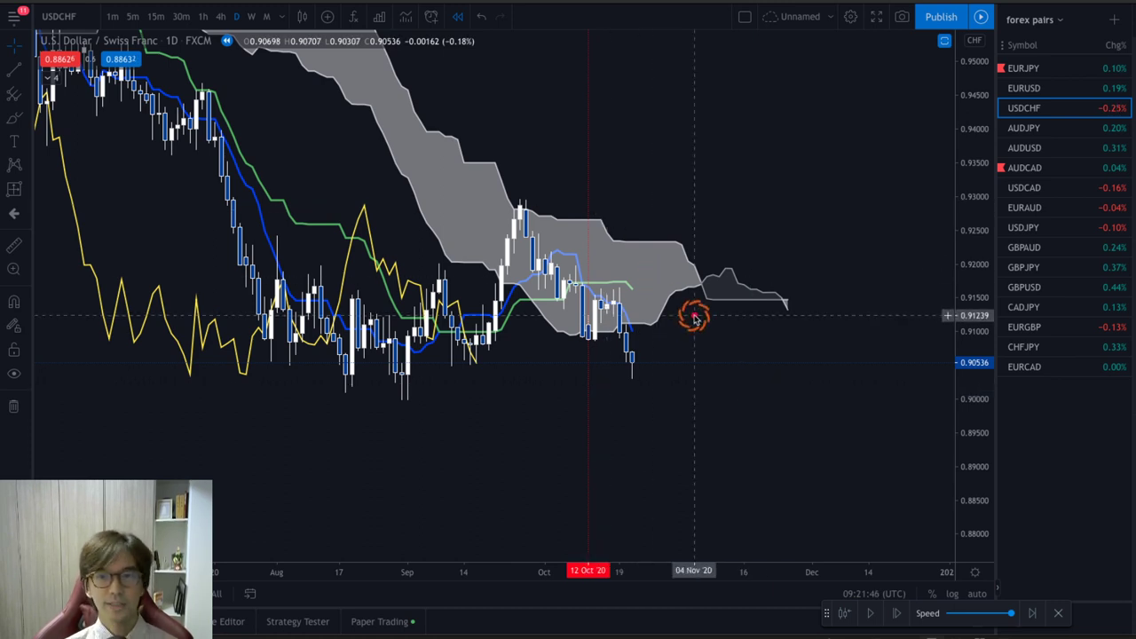
click(590, 280)
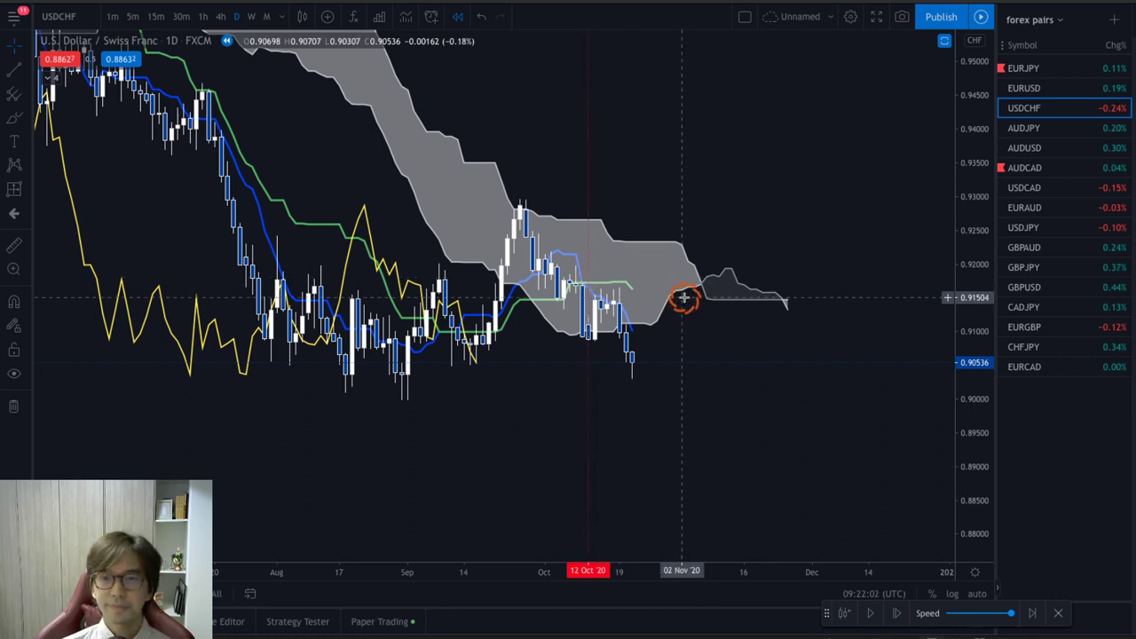
Step: Advance the USDCHF replay bar by bar from 21 October to the 11 November 2020 candle
click(898, 613)
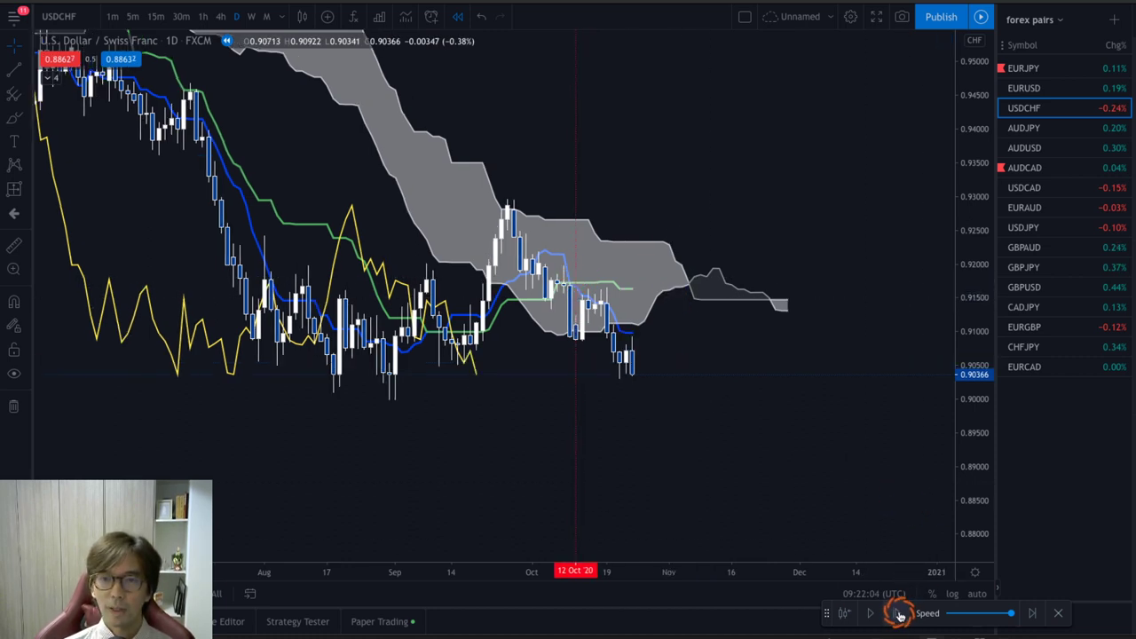
click(898, 613)
click(899, 613)
click(898, 613)
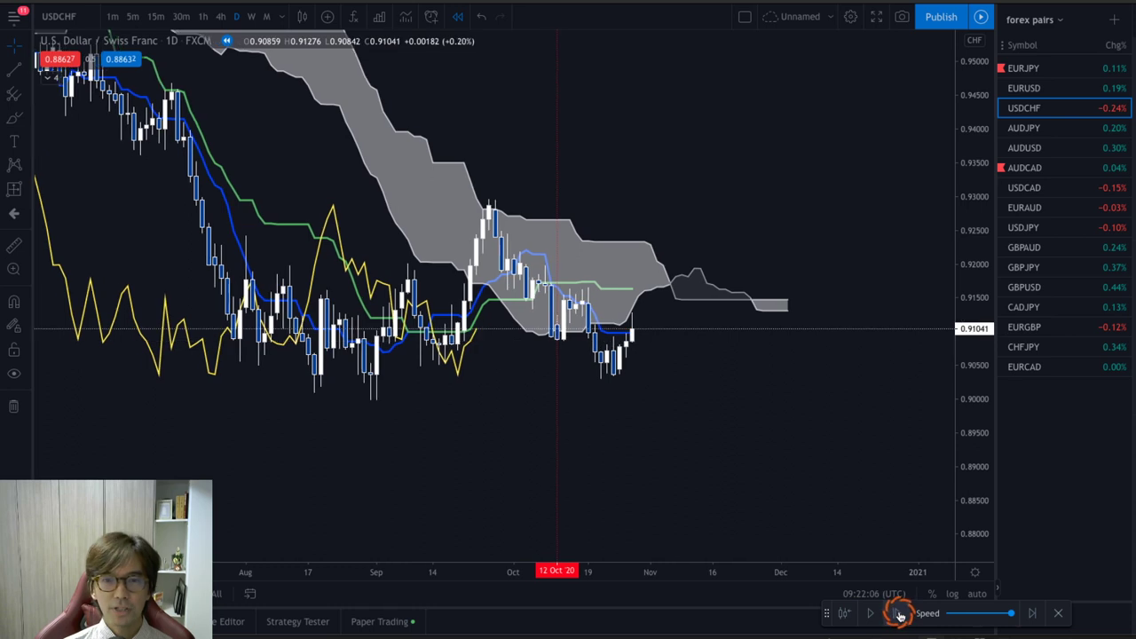
click(898, 613)
click(898, 613)
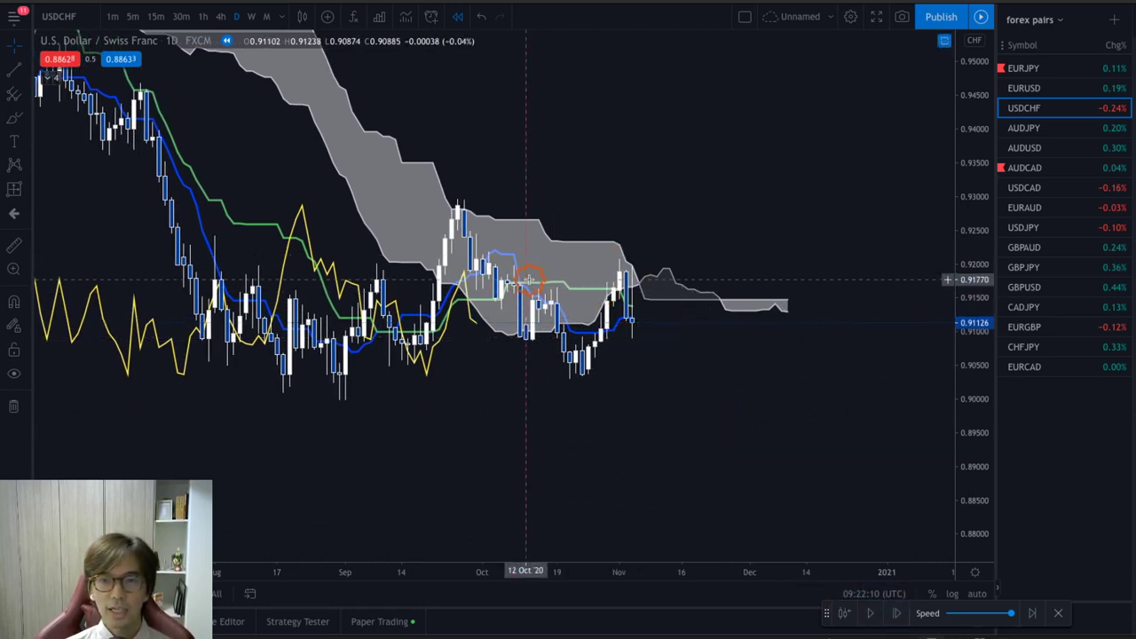
click(898, 613)
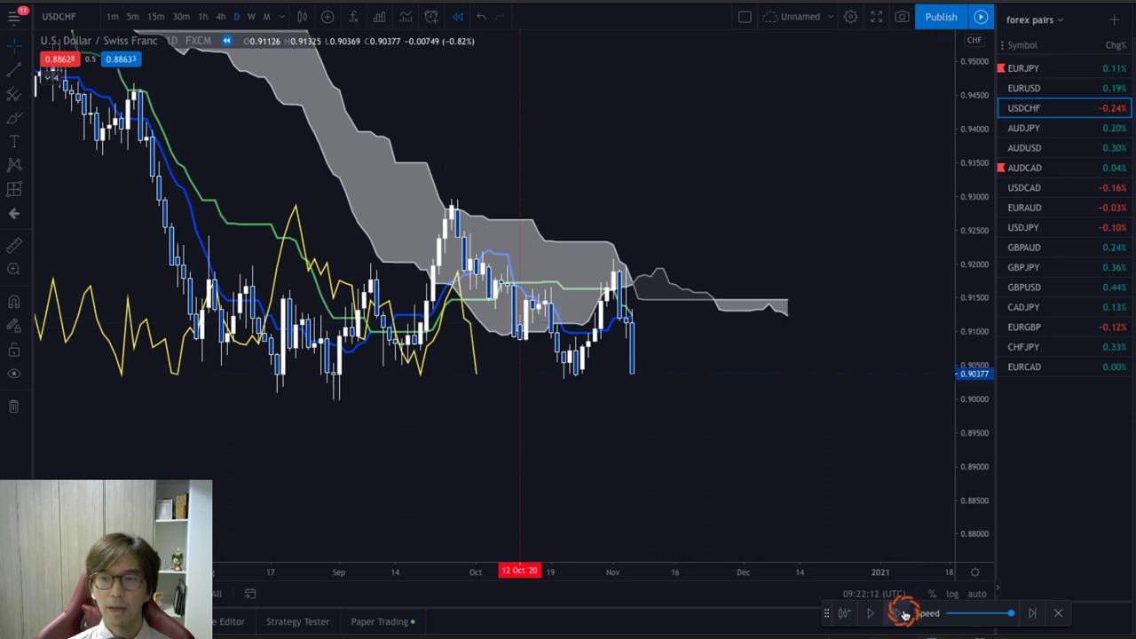
click(903, 614)
click(903, 613)
click(903, 613)
click(903, 614)
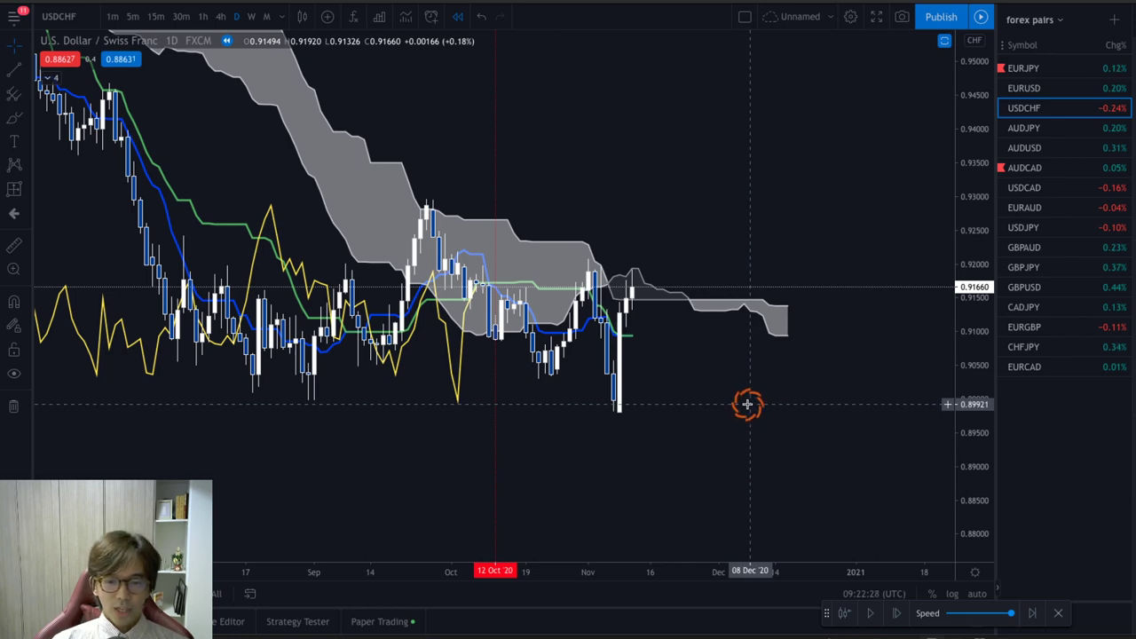
Step: Exit the USDCHF replay and show the May 2020 section of the EURJPY daily chart around the 20 May line
click(1054, 616)
click(691, 361)
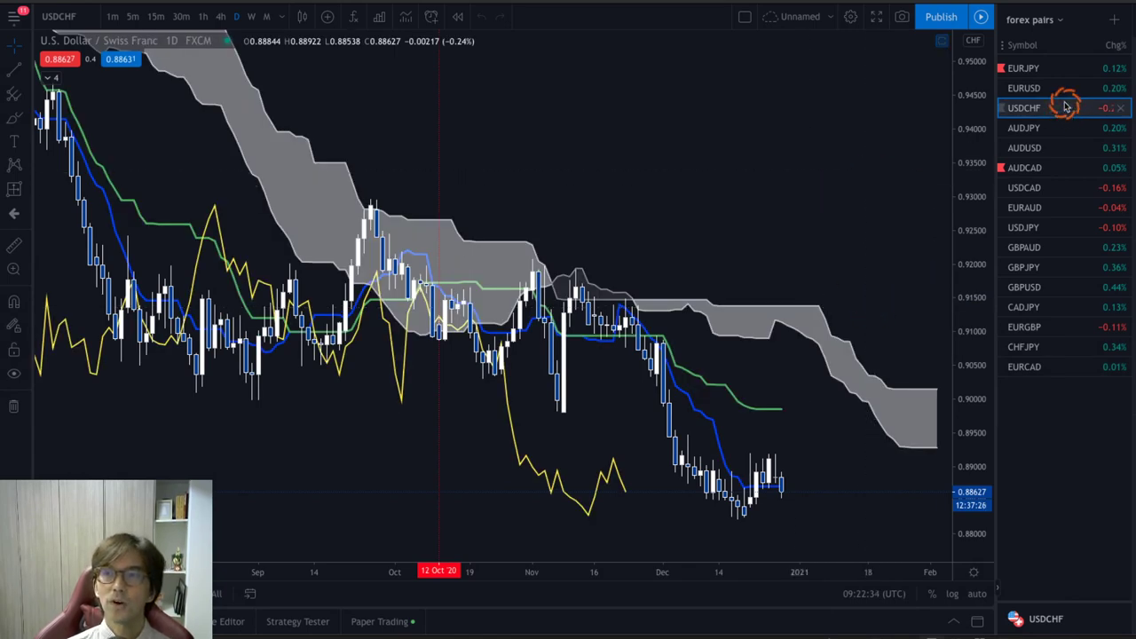
click(1044, 74)
scroll(869, 193, up, 5)
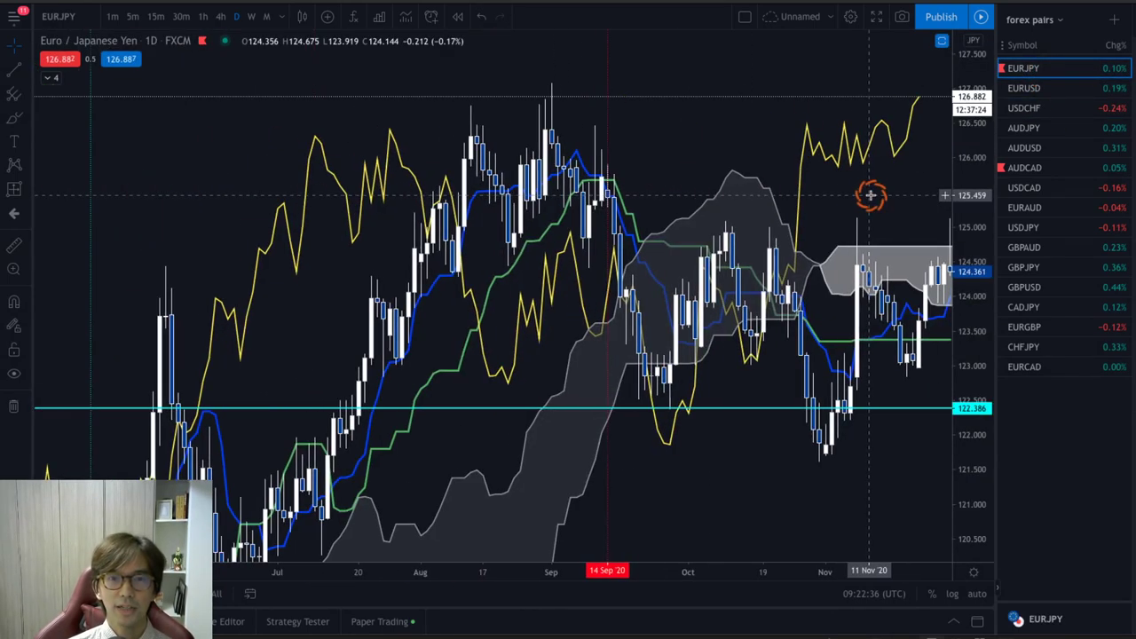
drag(443, 275, 728, 172)
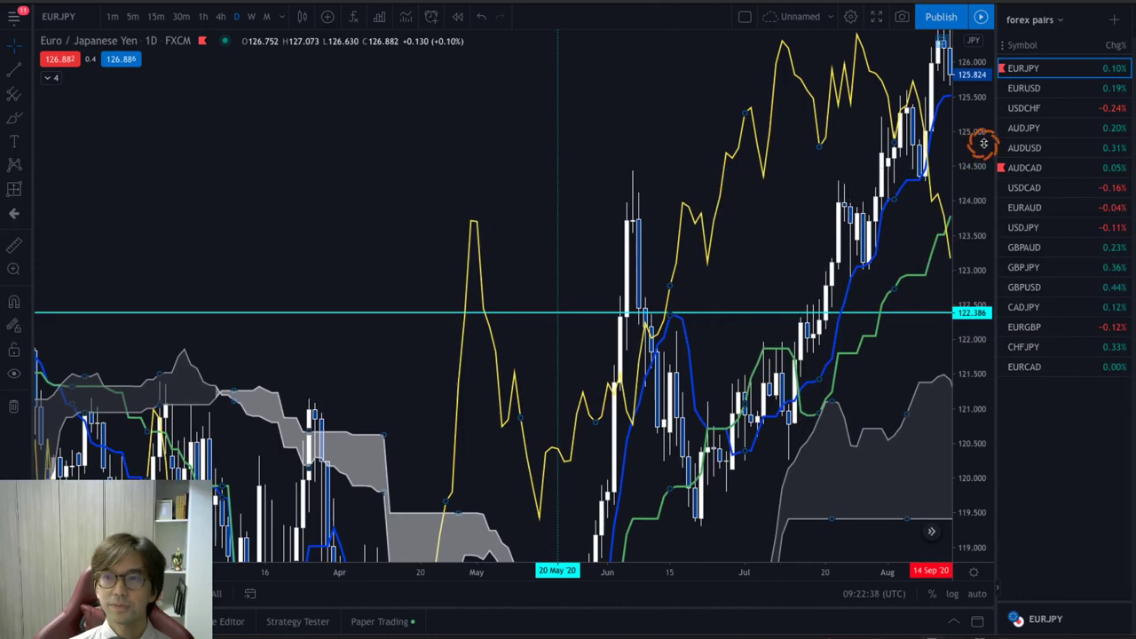
drag(985, 107, 525, 394)
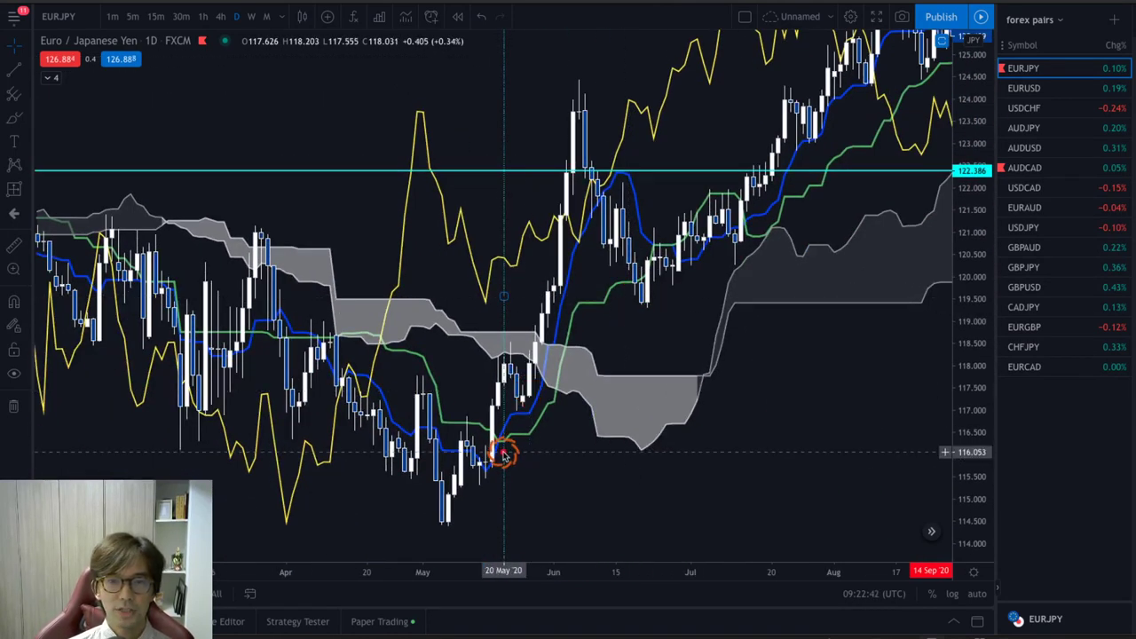
Step: Circle the 20 May line cross, the lagging span at mid-April and the late-May cloud break, number the signals, and clear the marks
mouse_move(498, 452)
mouse_down()
mouse_move(493, 418)
mouse_move(511, 442)
mouse_up()
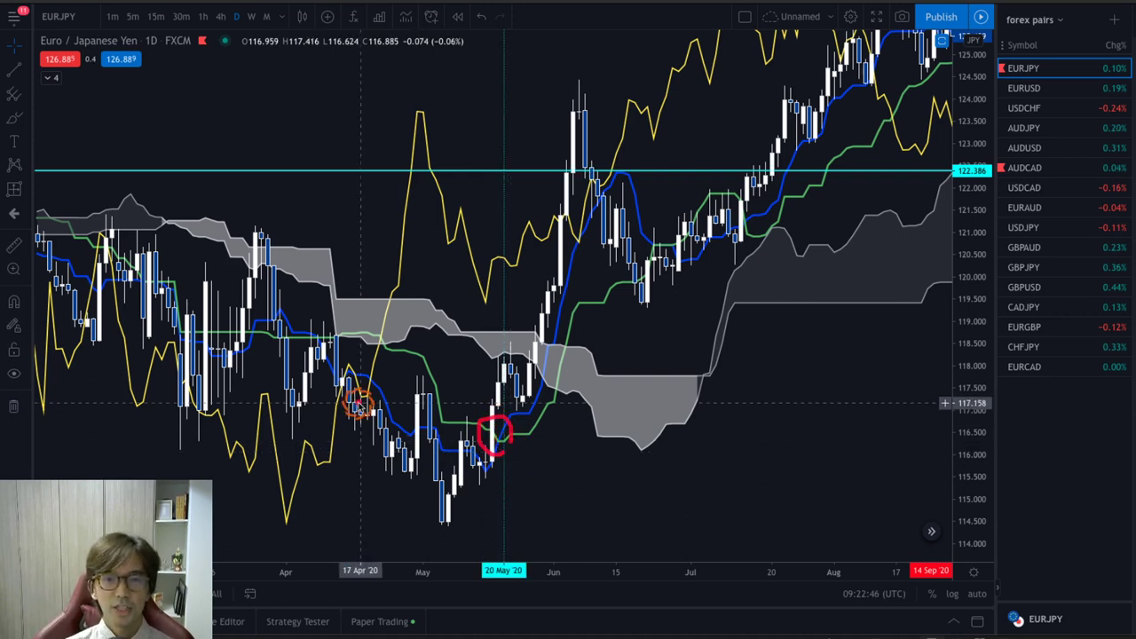
mouse_move(373, 401)
mouse_down()
mouse_move(355, 373)
mouse_move(381, 388)
mouse_move(378, 398)
mouse_up()
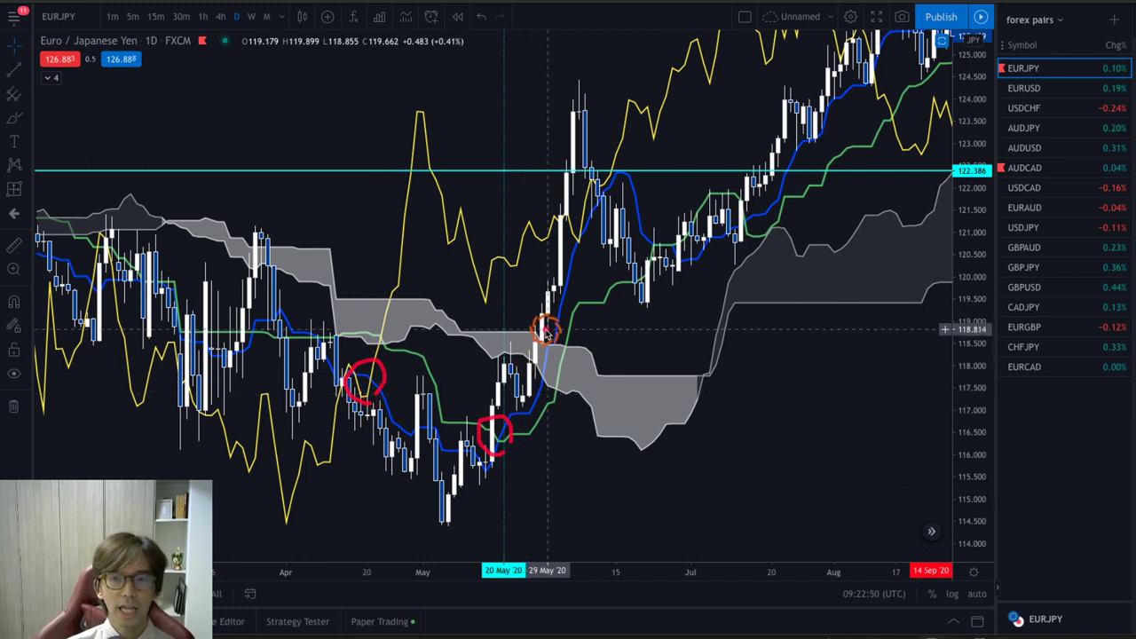
drag(541, 344, 542, 341)
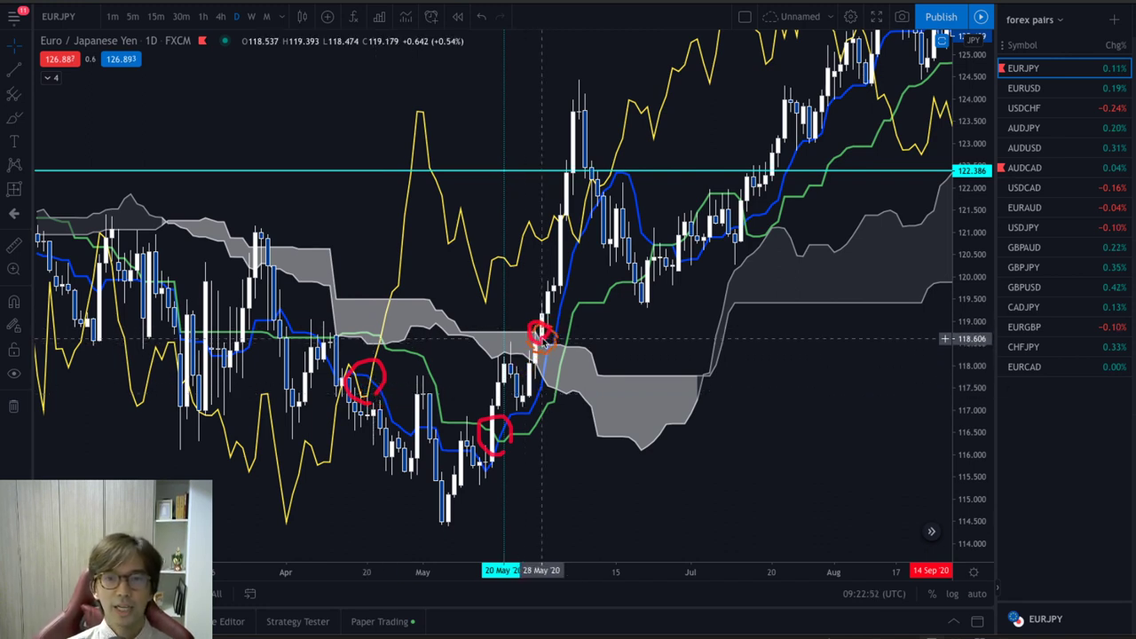
mouse_move(508, 292)
mouse_down()
mouse_move(523, 310)
mouse_move(508, 327)
mouse_up()
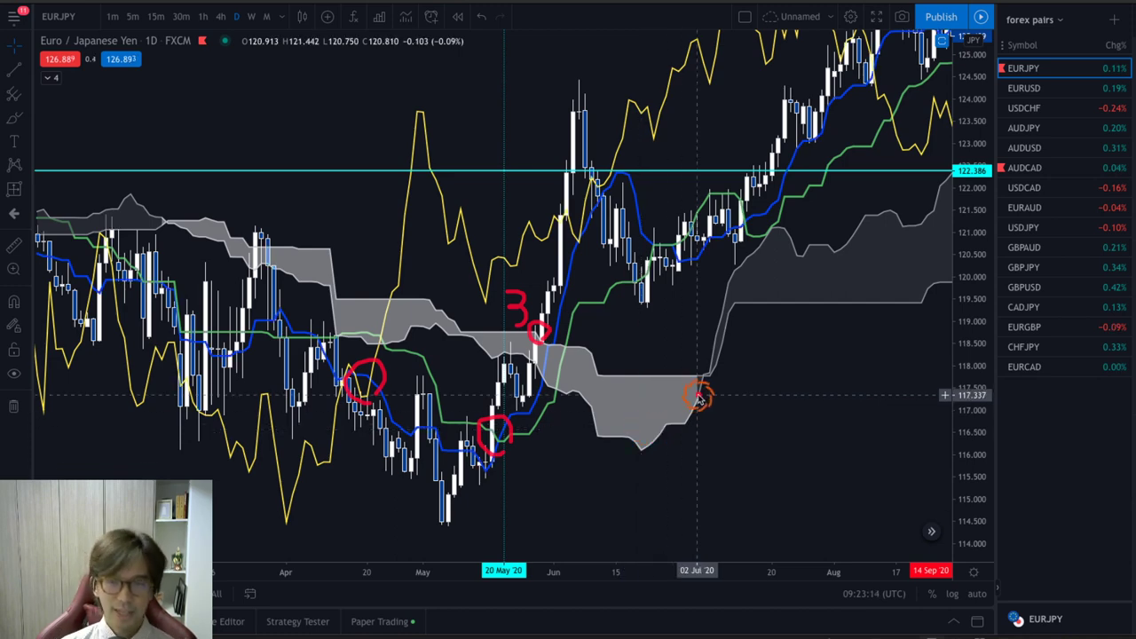
key(Escape)
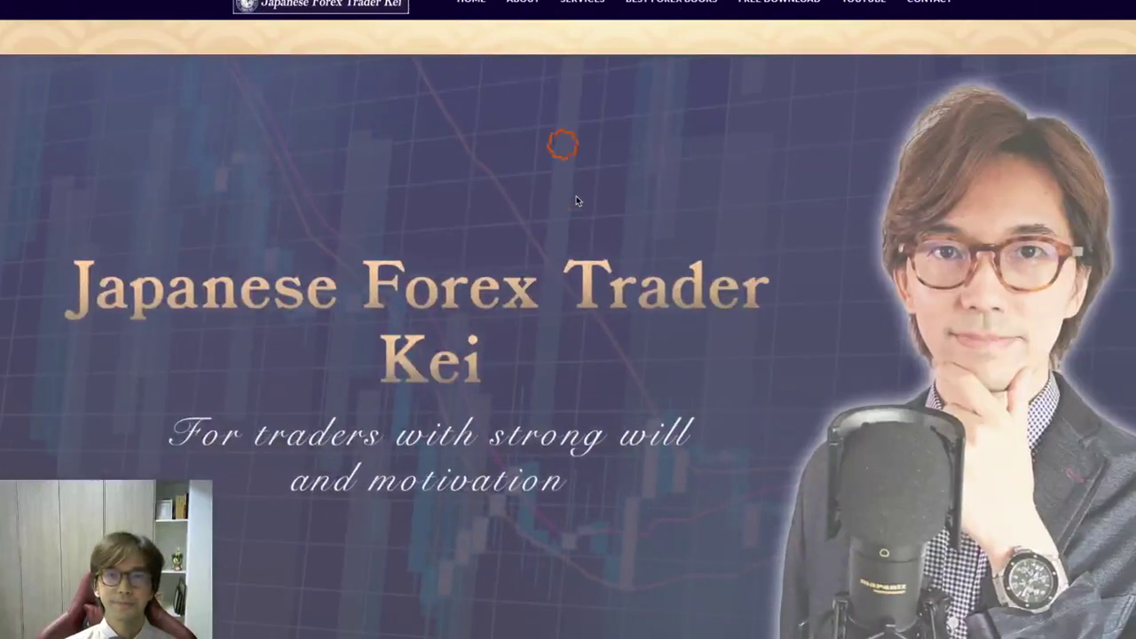
Step: Switch to the Japanese Forex Trader Kei website and go to the monthly video schedule table
scroll(577, 266, down, 20)
click(577, 198)
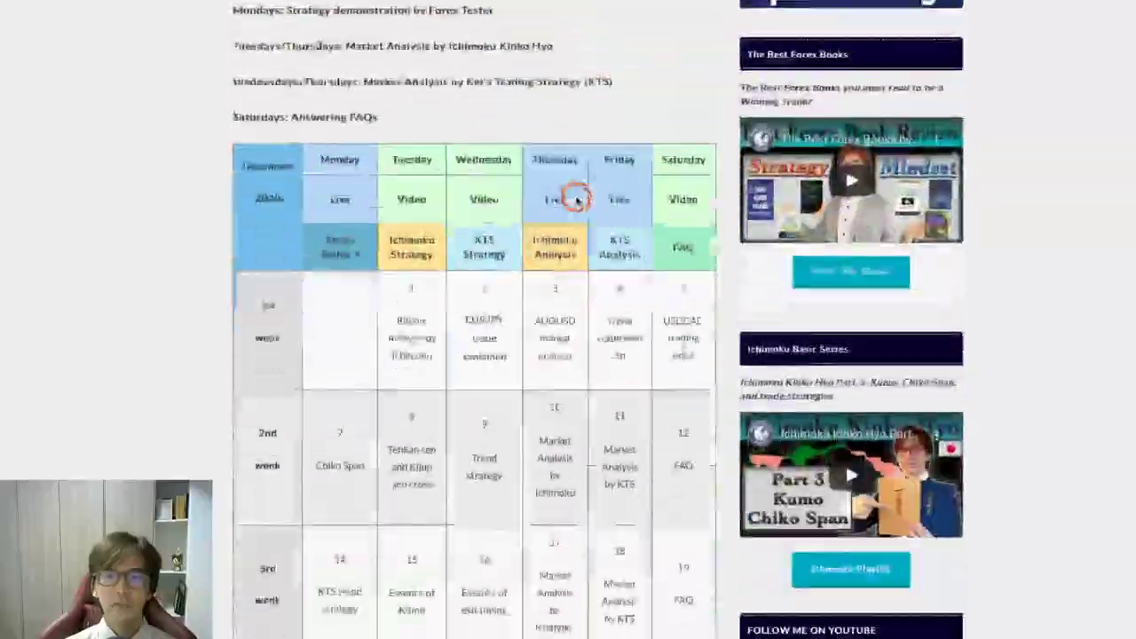
Step: Go to the fifth week of the monthly video schedule and highlight the day 30 entry, Identifying Range Market
scroll(577, 199, down, 5)
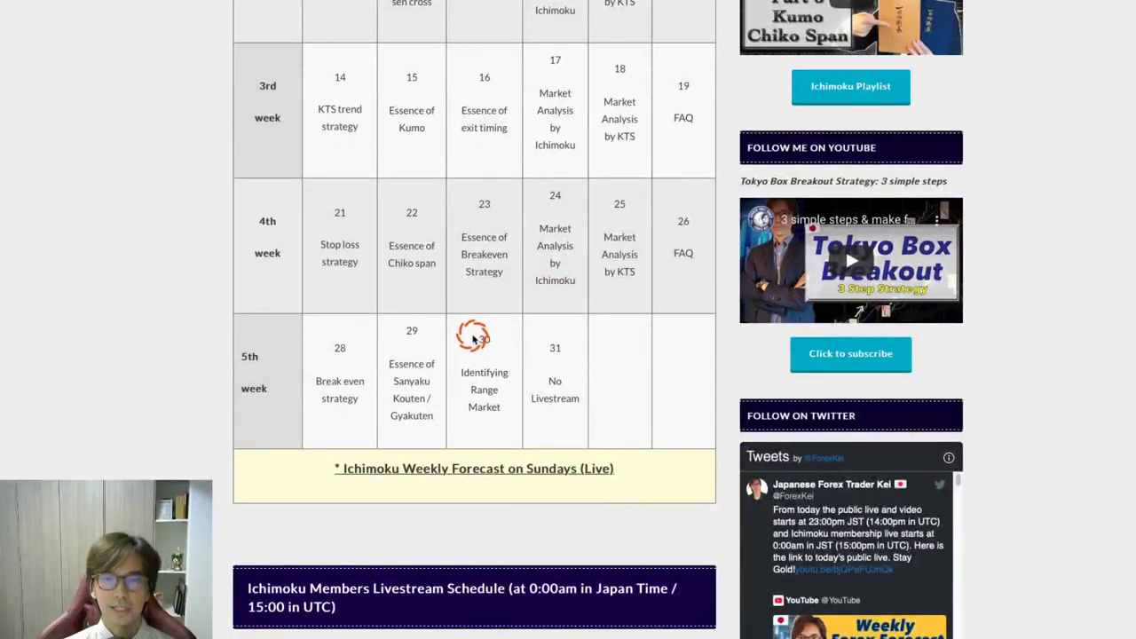
scroll(486, 343, down, 1)
drag(476, 301, 507, 385)
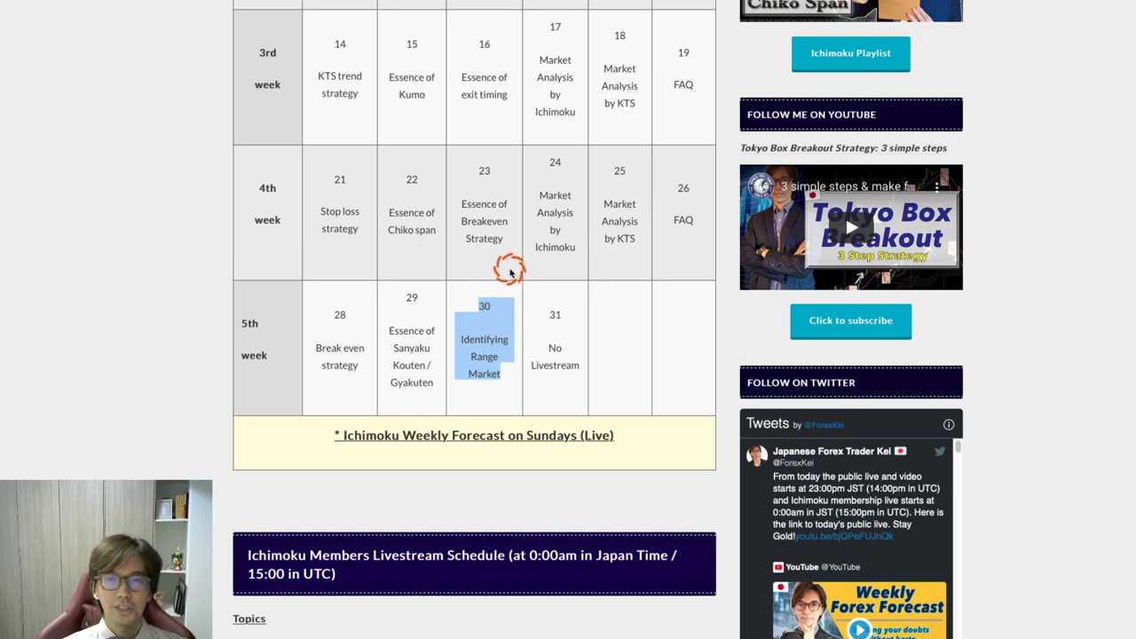
Step: Return to the top of the website and open the Ichimoku Community page from the site's services
key(ctrl+Left)
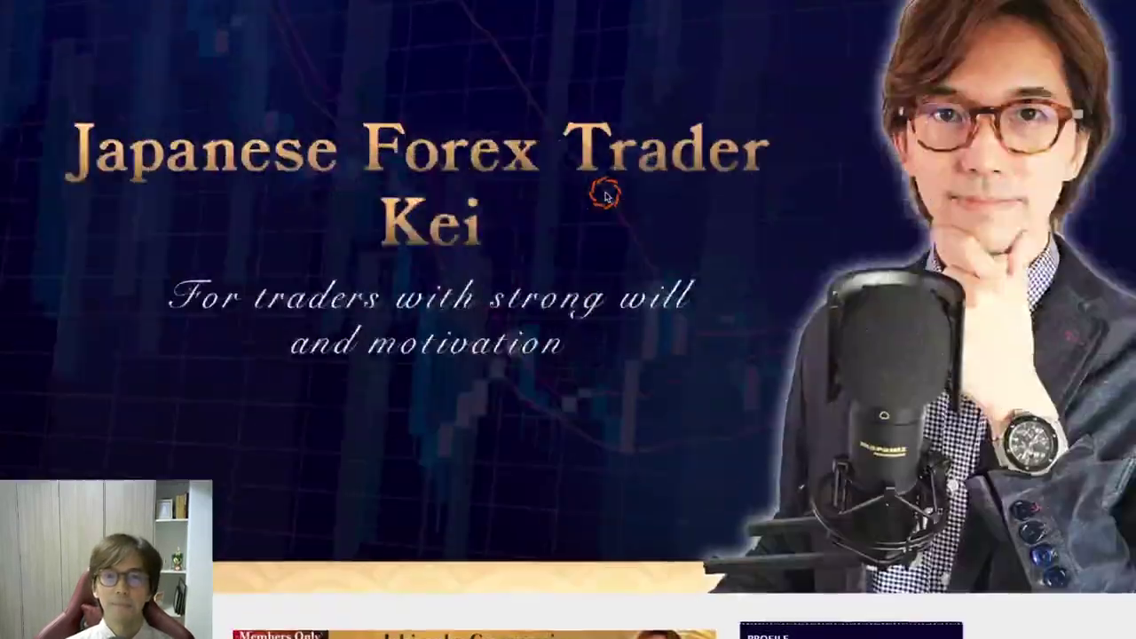
scroll(605, 196, up, 3)
mouse_move(581, 4)
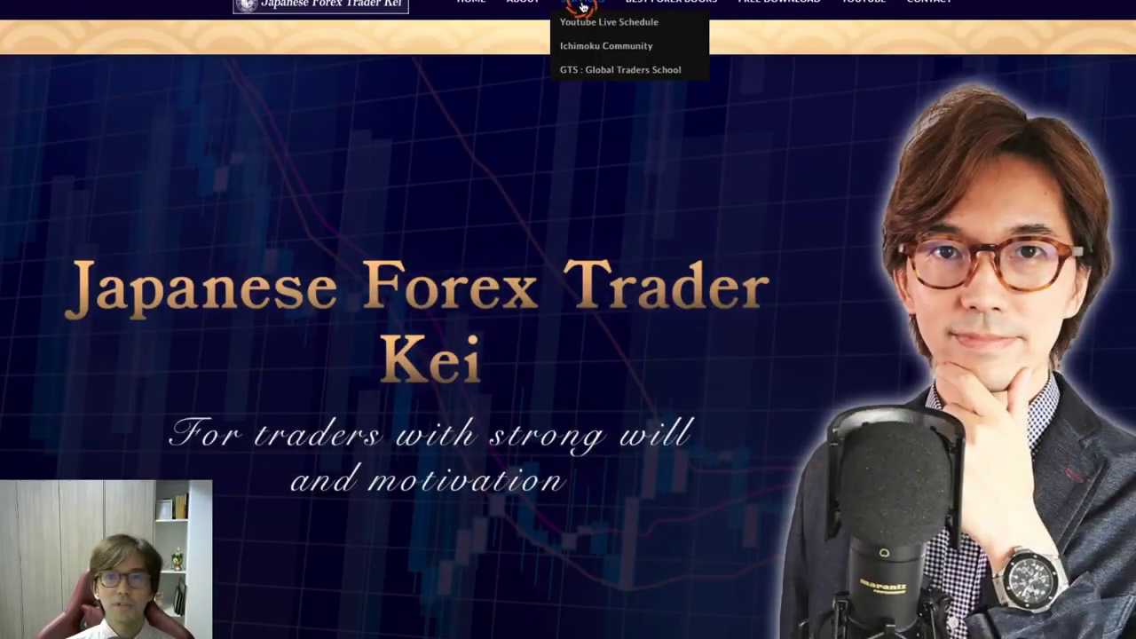
mouse_move(582, 44)
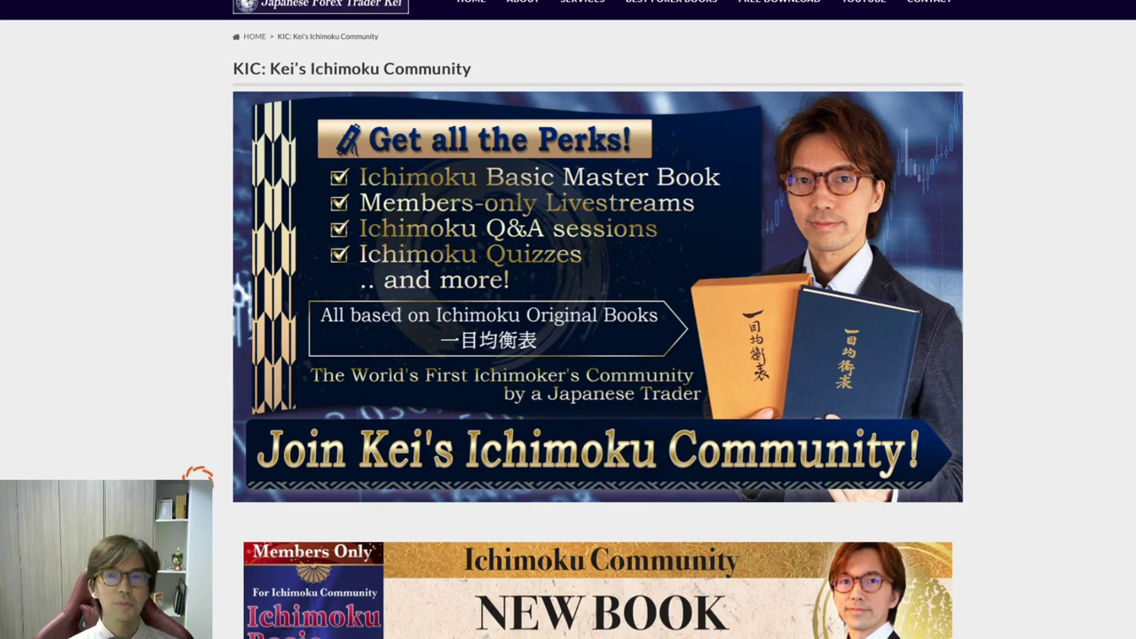
Step: Show the special perks for community members, and highlight the US dollar equivalent of the monthly price in the service summary
scroll(302, 324, down, 12)
scroll(302, 323, down, 15)
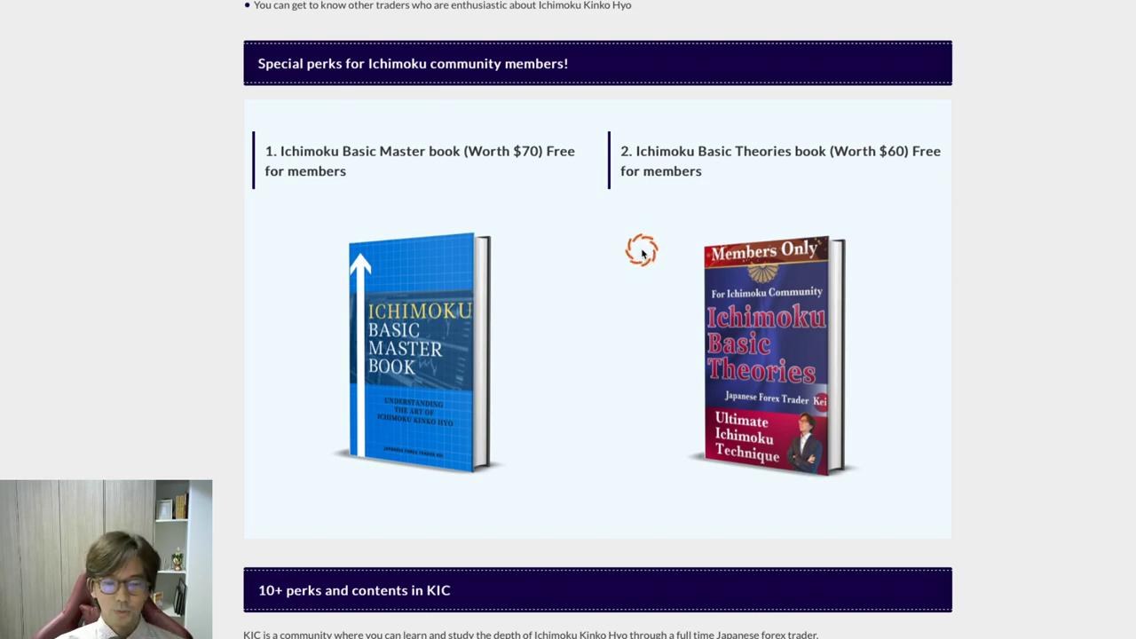
scroll(471, 197, up, 10)
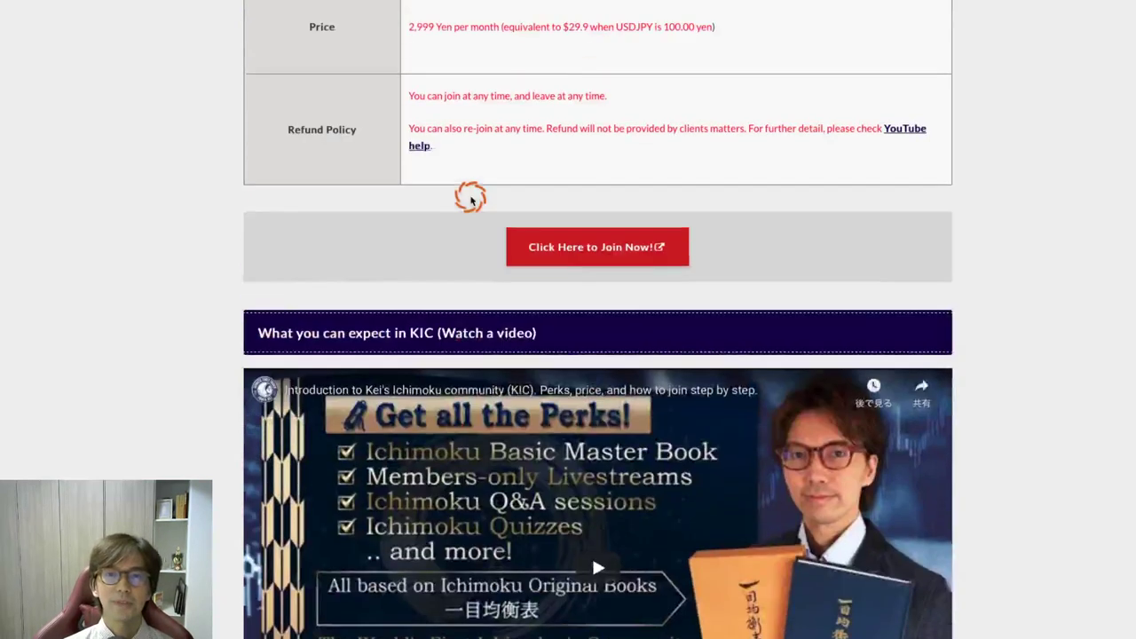
drag(412, 264, 665, 263)
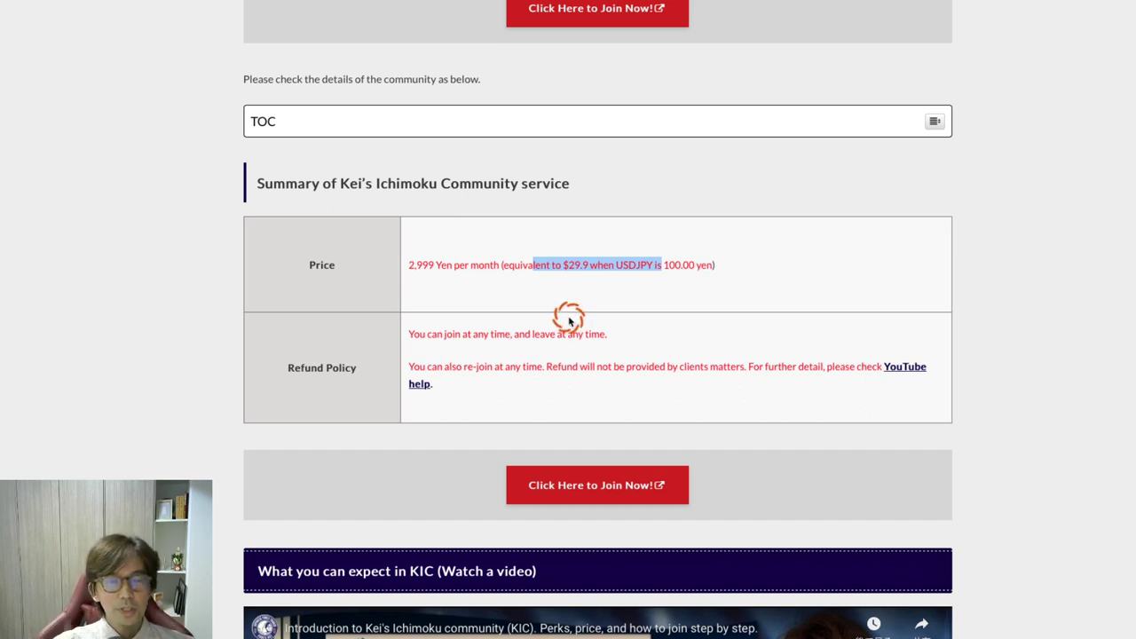
Step: Show the descriptions of the Ichimoku Basic Master Book, the Ichimoku Basic Theories book and the Members Only Livestreams
scroll(434, 426, down, 15)
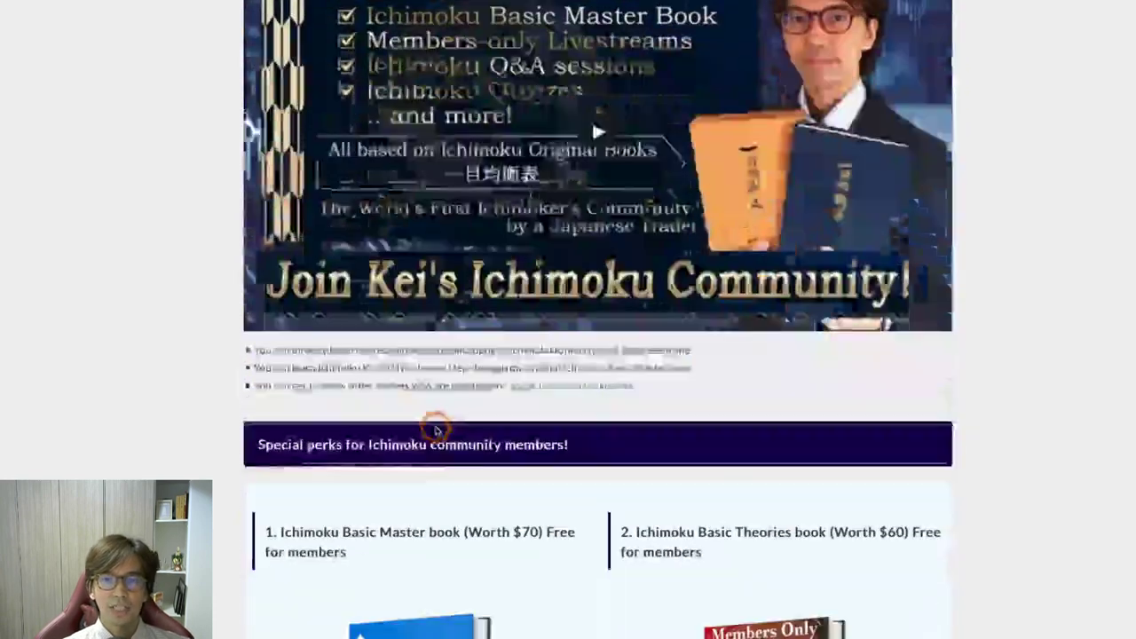
scroll(436, 429, down, 10)
scroll(436, 428, up, 5)
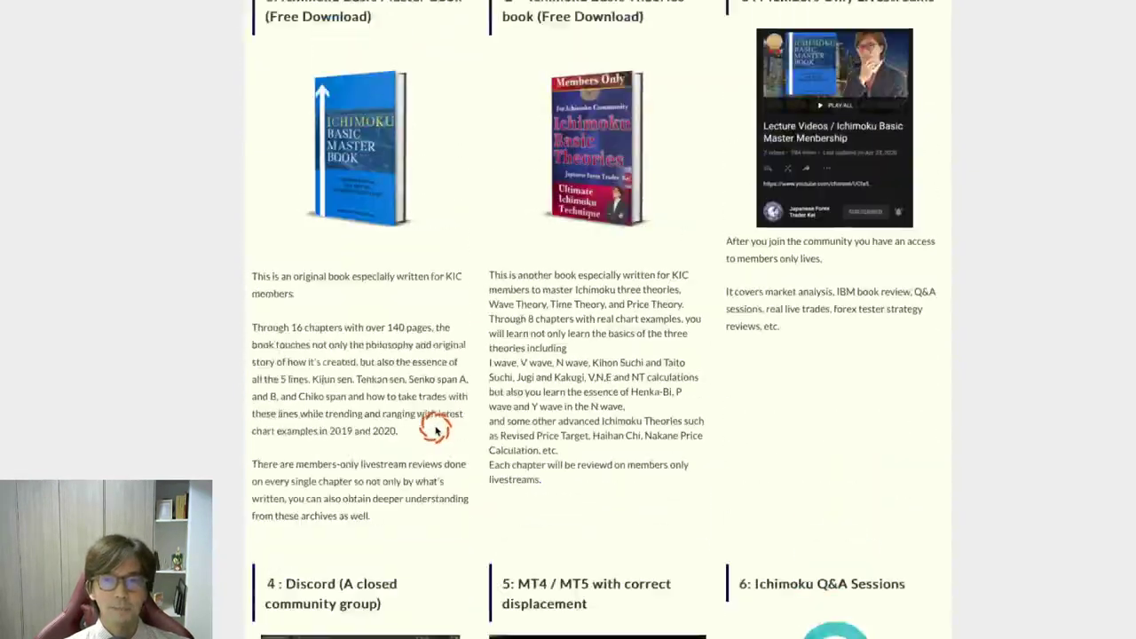
scroll(436, 431, down, 2)
scroll(436, 430, down, 1)
right_click(436, 430)
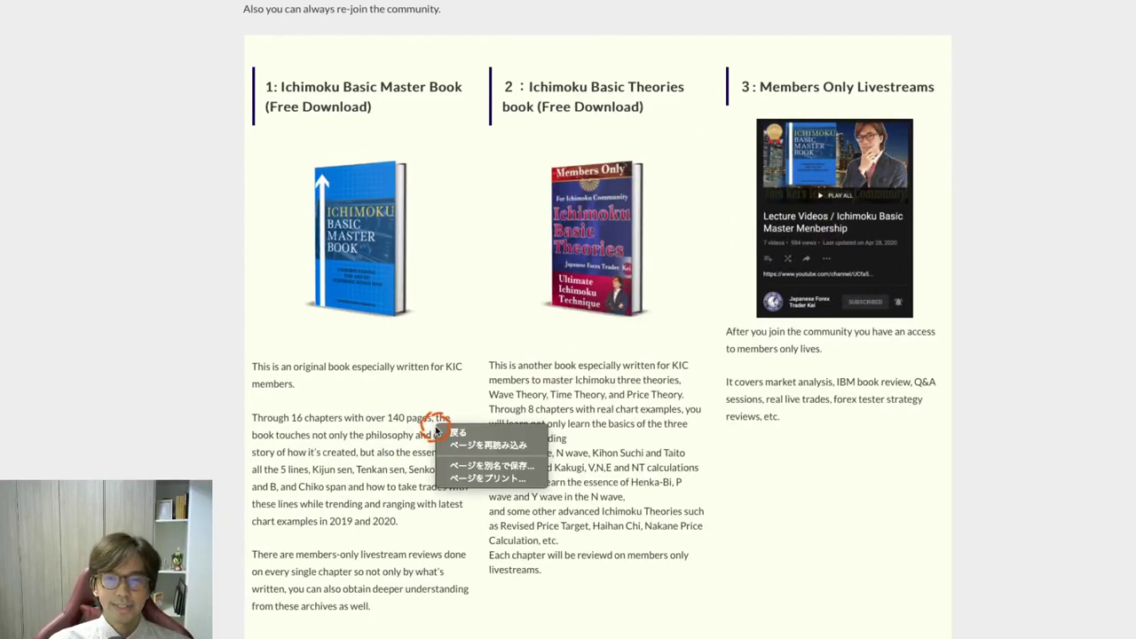
click(374, 400)
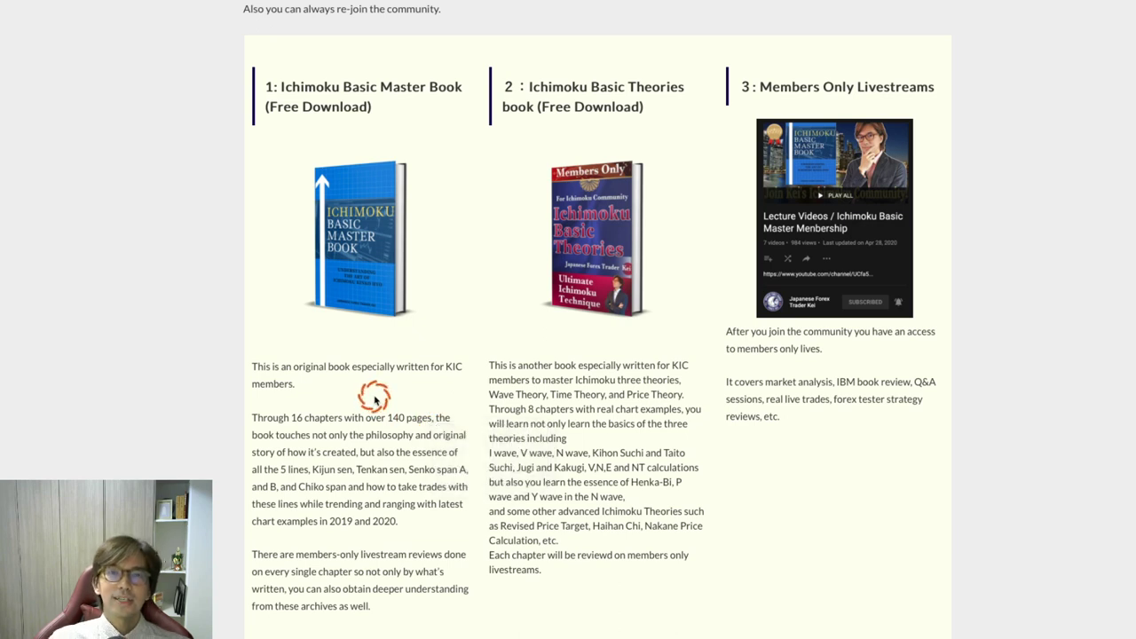